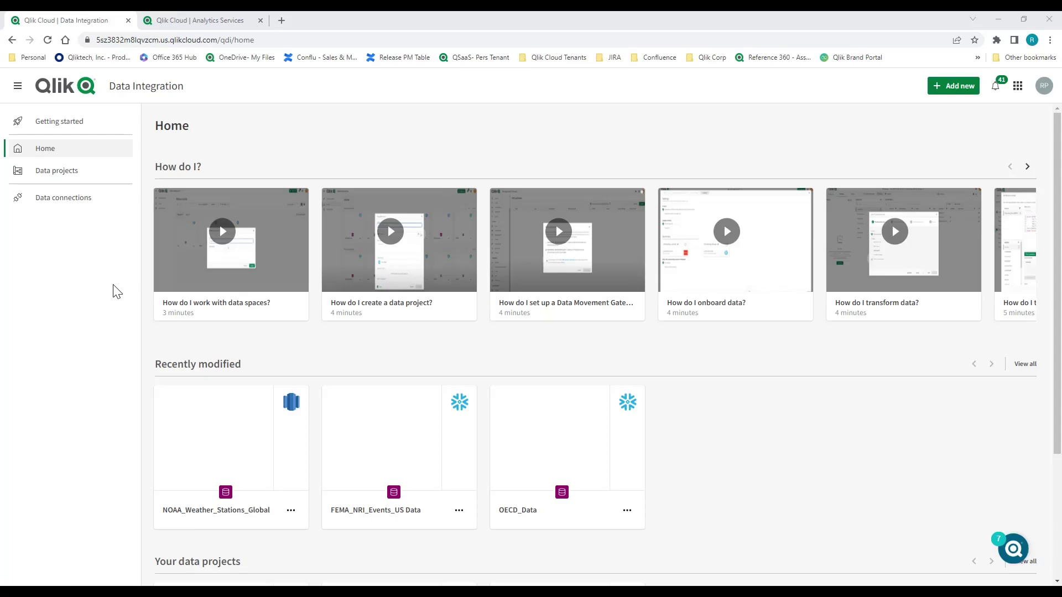
View the FEMA_NRI_Events_US data project pipeline, then return to the Analytics Services home
left_click(83, 199)
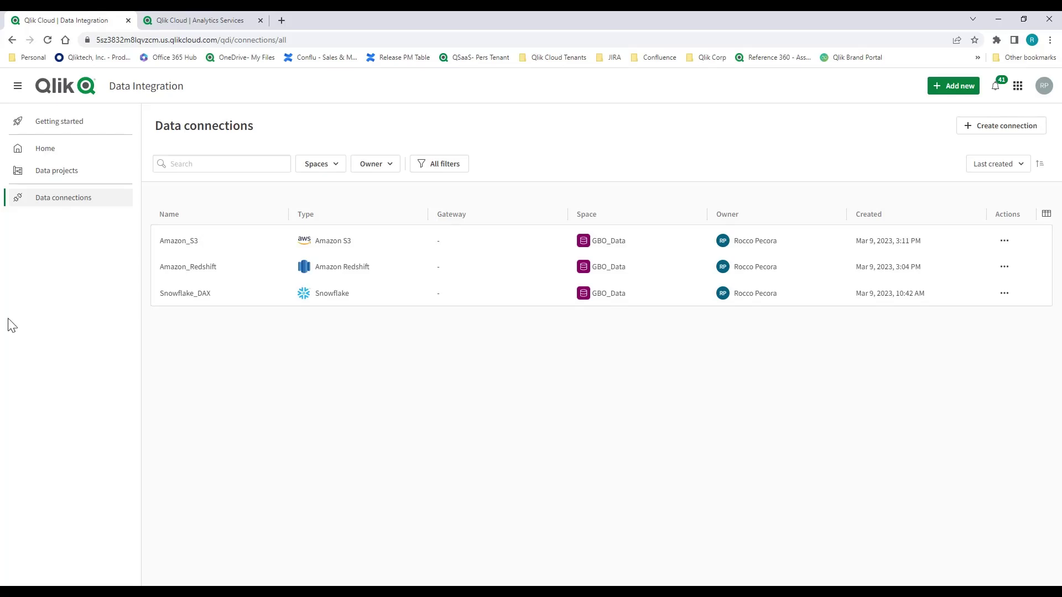
left_click(85, 169)
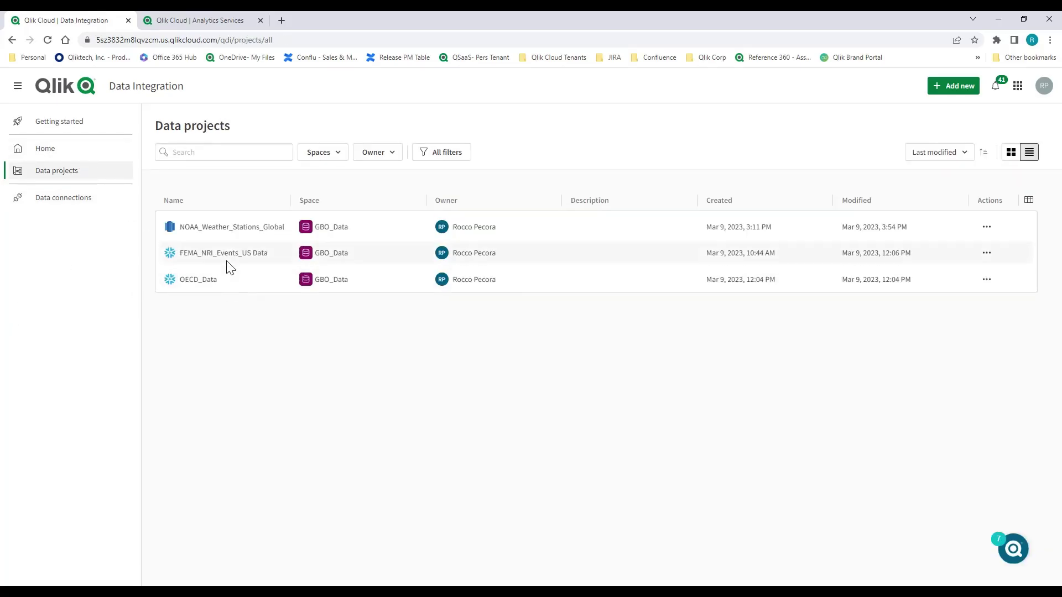
left_click_drag(228, 260, 228, 266)
left_click(203, 255)
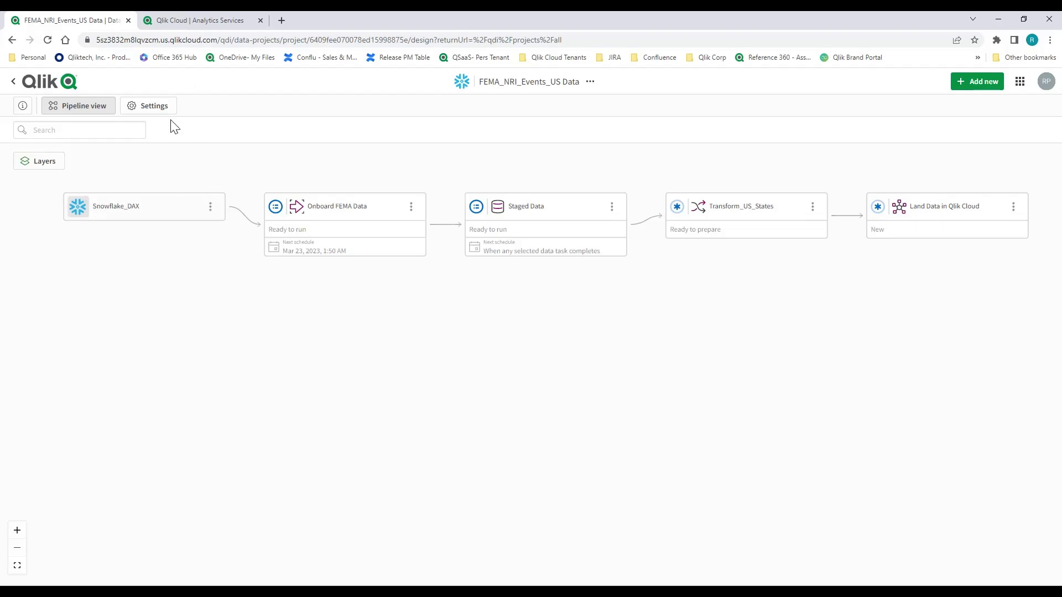
left_click(187, 25)
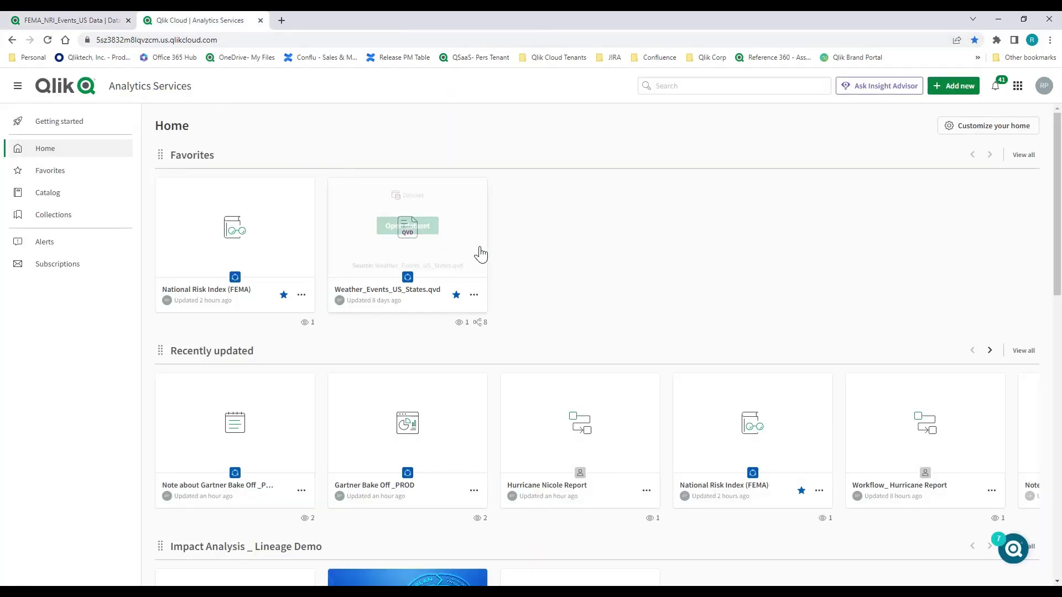
Create a new analytics app 'Section 1' in the Gartner Bake Off 2023 space
mouse_move(425, 226)
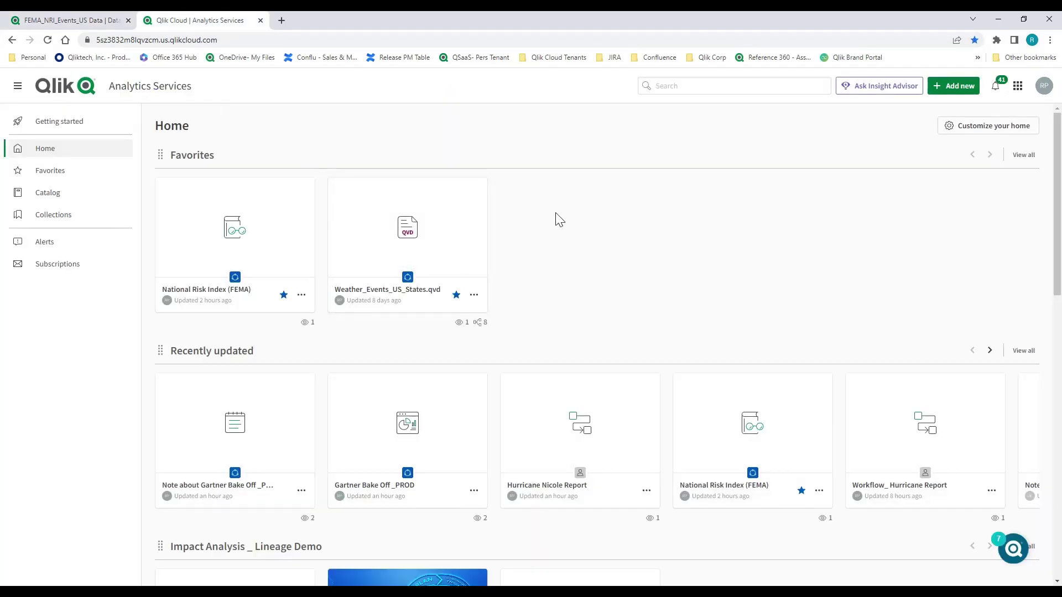
left_click(940, 90)
left_click(863, 131)
left_click(597, 239)
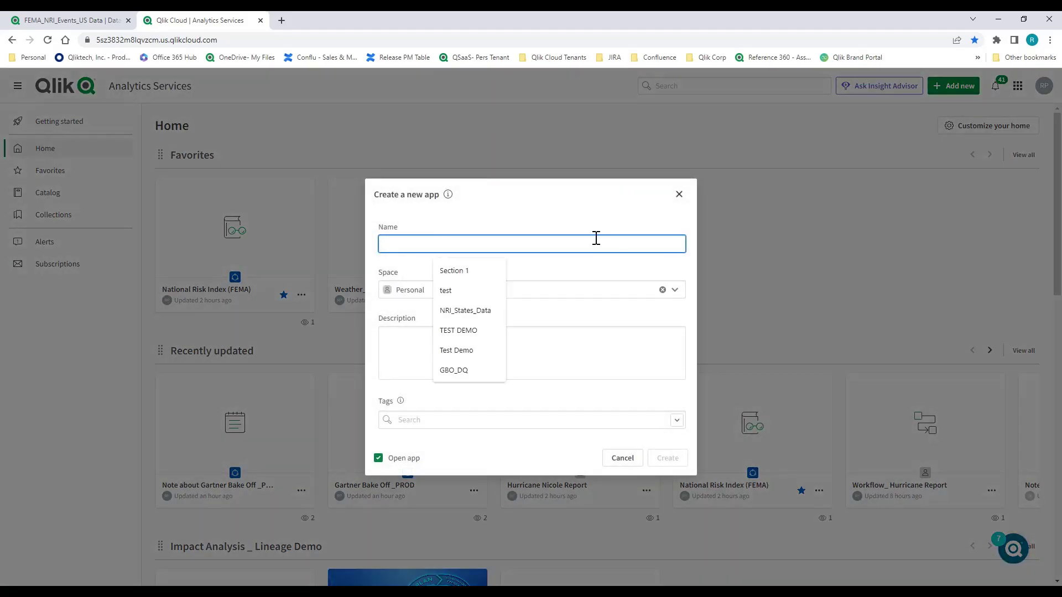
left_click(460, 272)
left_click(675, 291)
left_click(661, 344)
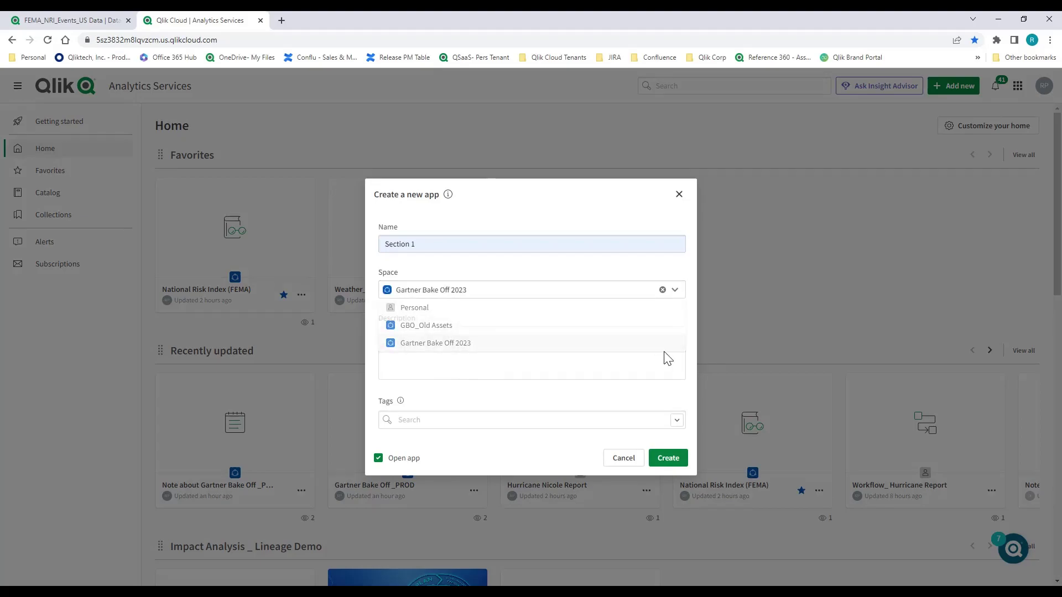
left_click(678, 458)
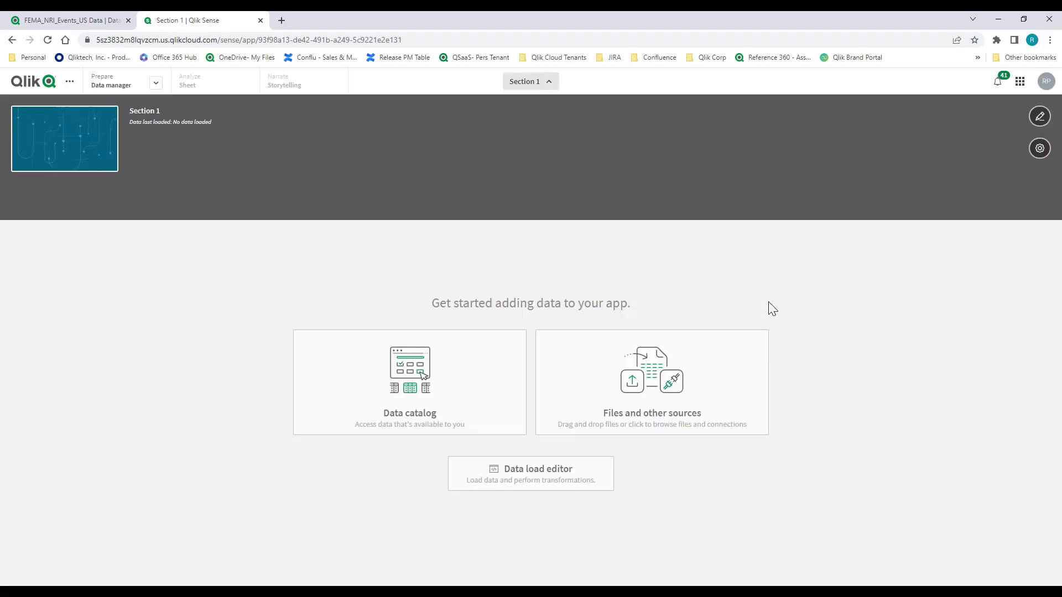
left_click(683, 364)
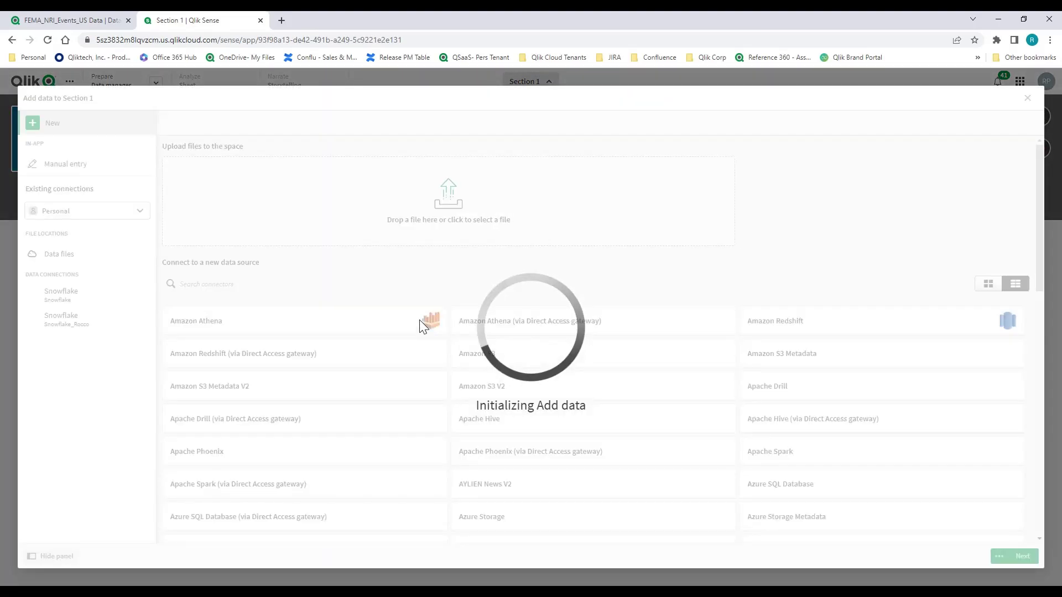
scroll(407, 351, "down", 3)
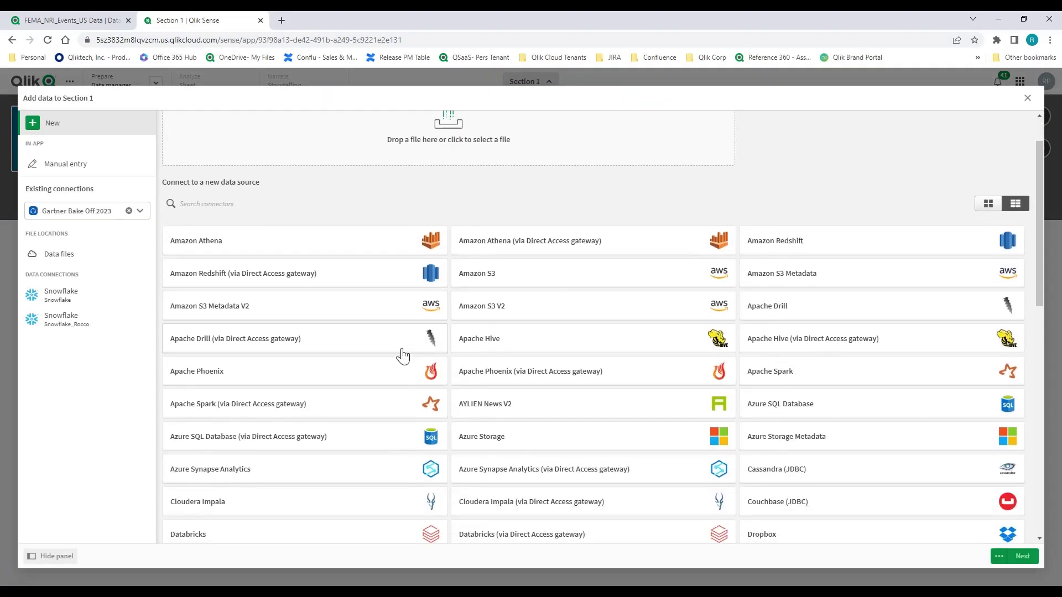
scroll(402, 356, "down", 3)
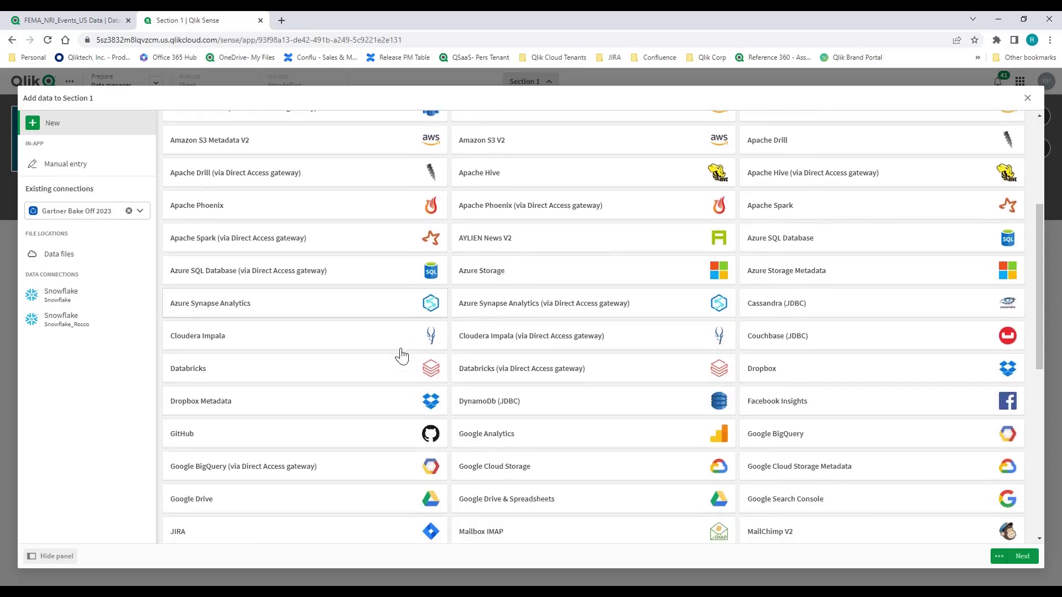
scroll(397, 363, "down", 4)
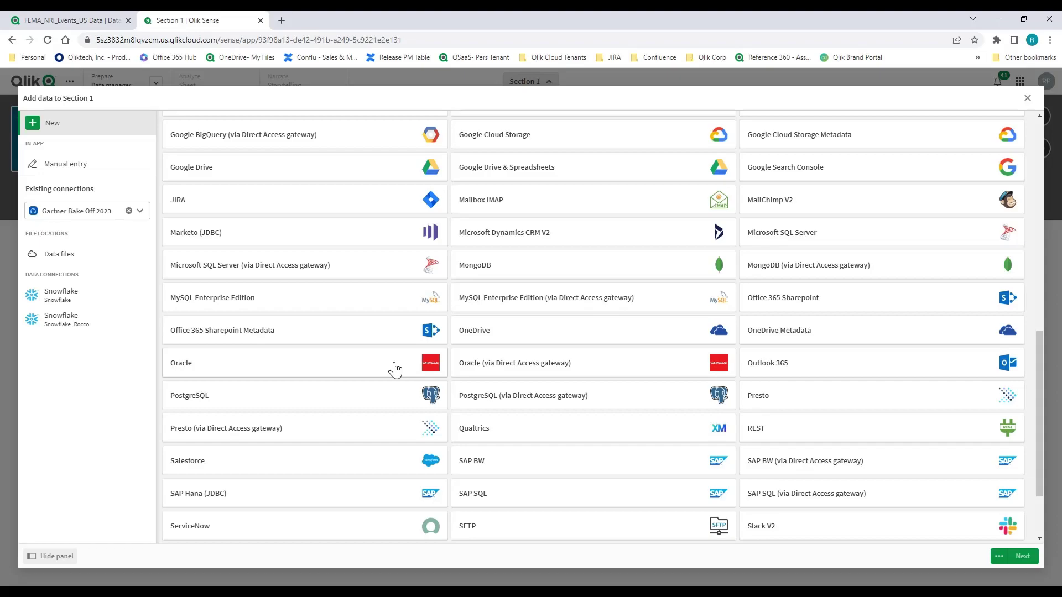
left_click(62, 294)
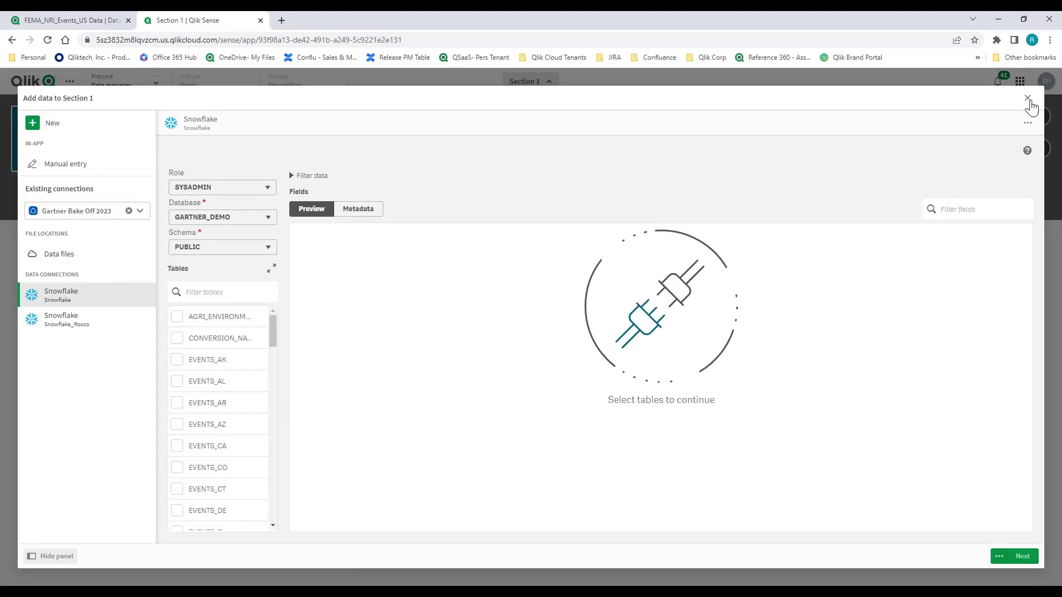
left_click(1029, 100)
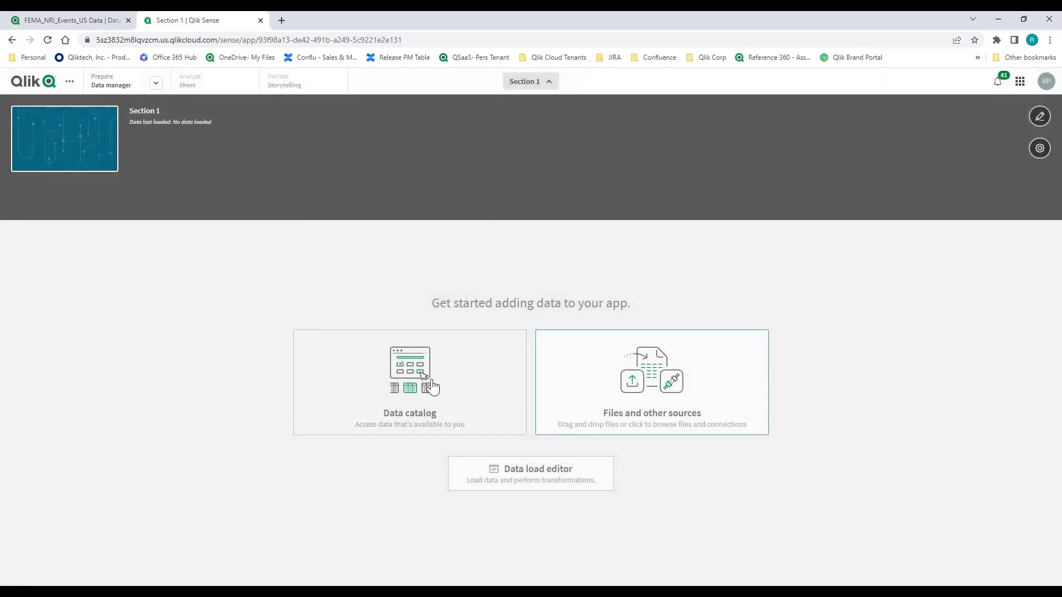
Filter the data catalog to Gartner Bake Off 2023 and select Weather_Events_US_States and LinkTable - PROD
left_click(425, 383)
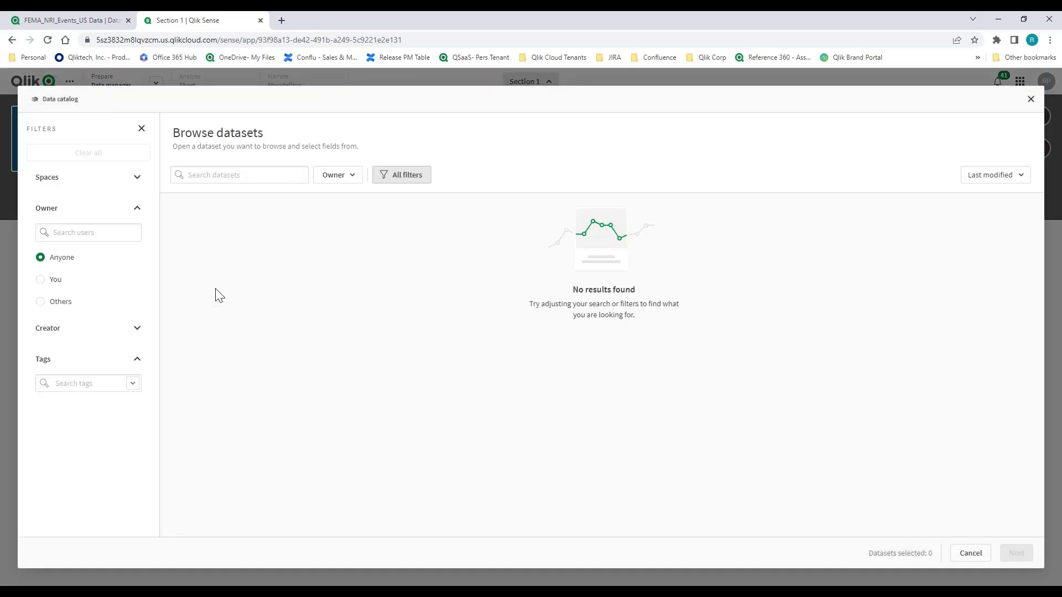
left_click(137, 177)
left_click(135, 205)
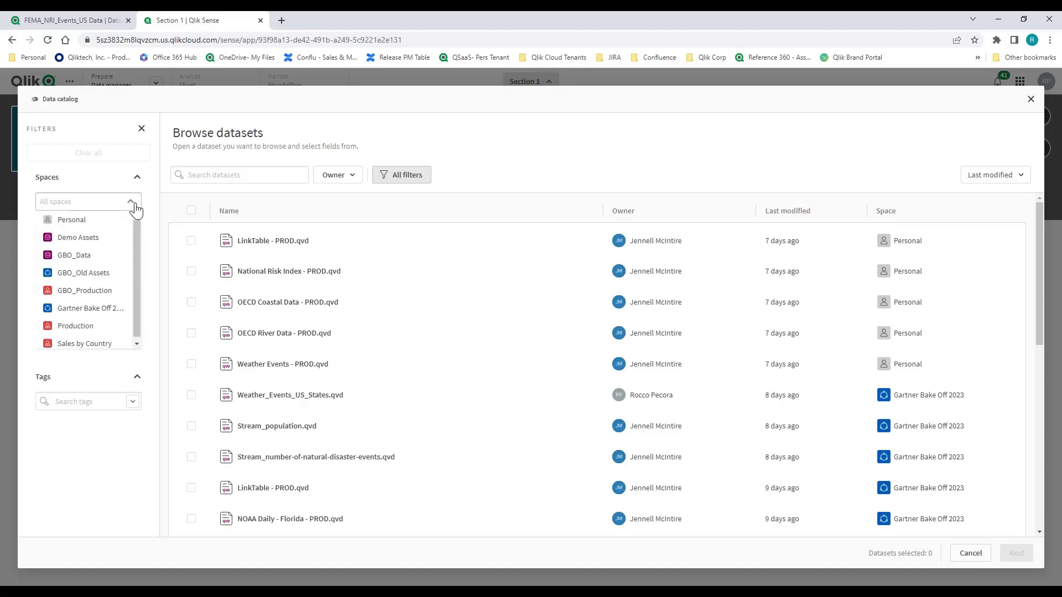
left_click(105, 308)
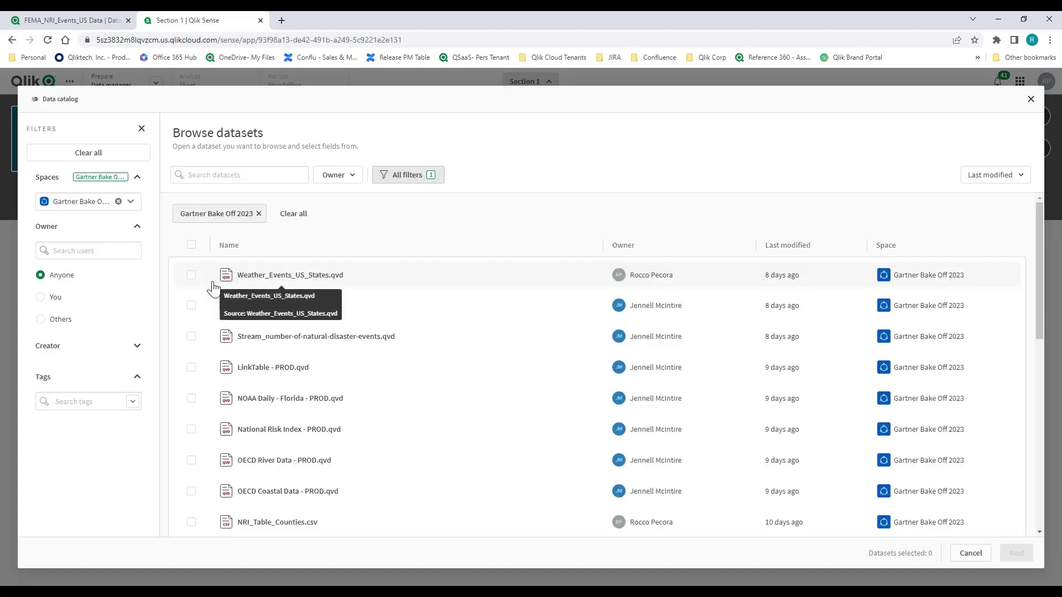
left_click(191, 275)
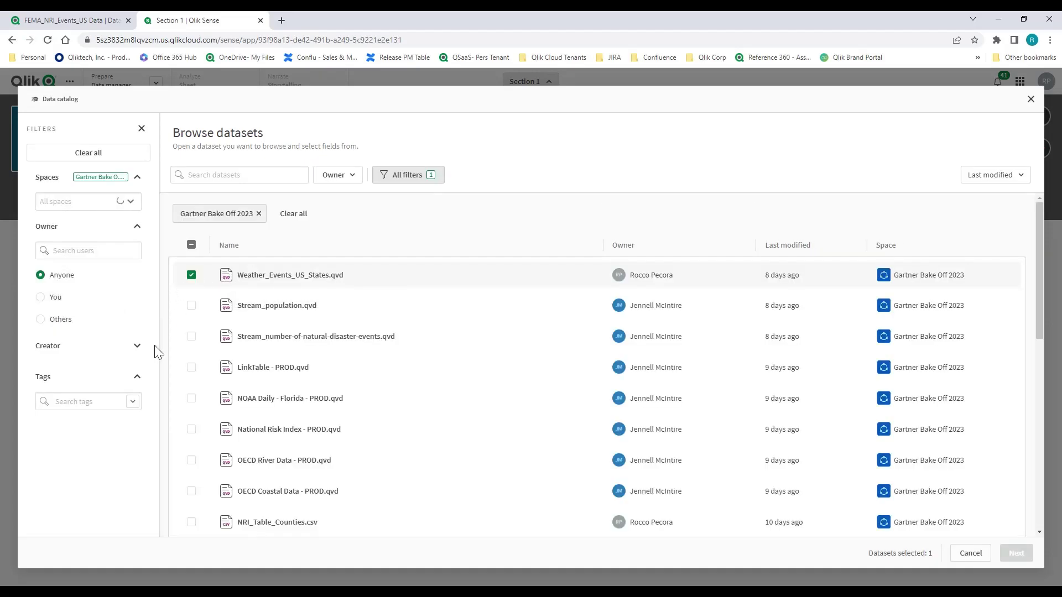
left_click(191, 368)
Include all fields of OECD Coastal Data - PROD and load the three datasets into the app
left_click(256, 493)
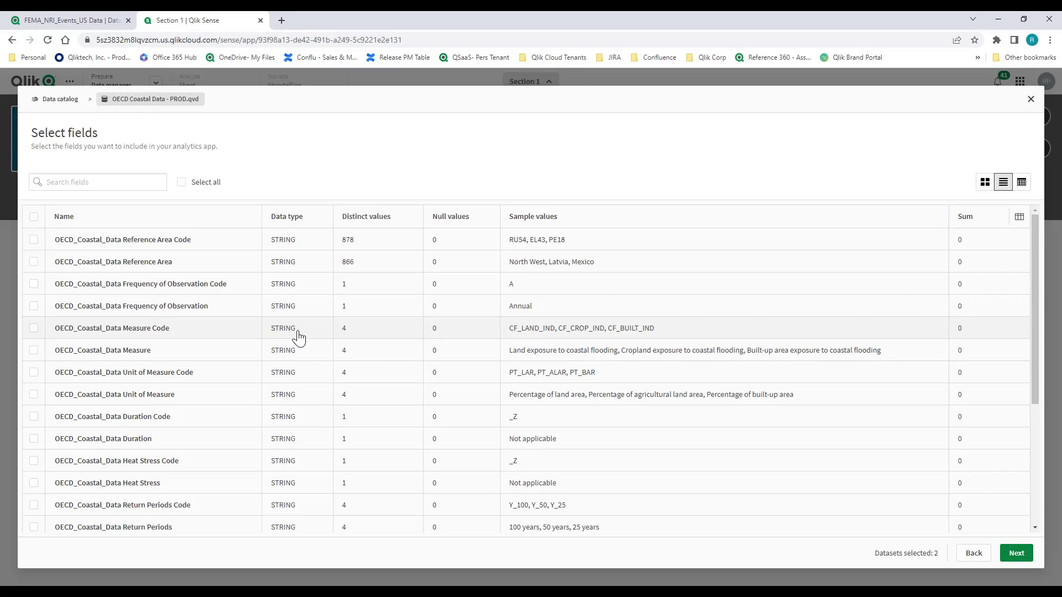
scroll(308, 410, "down", 2)
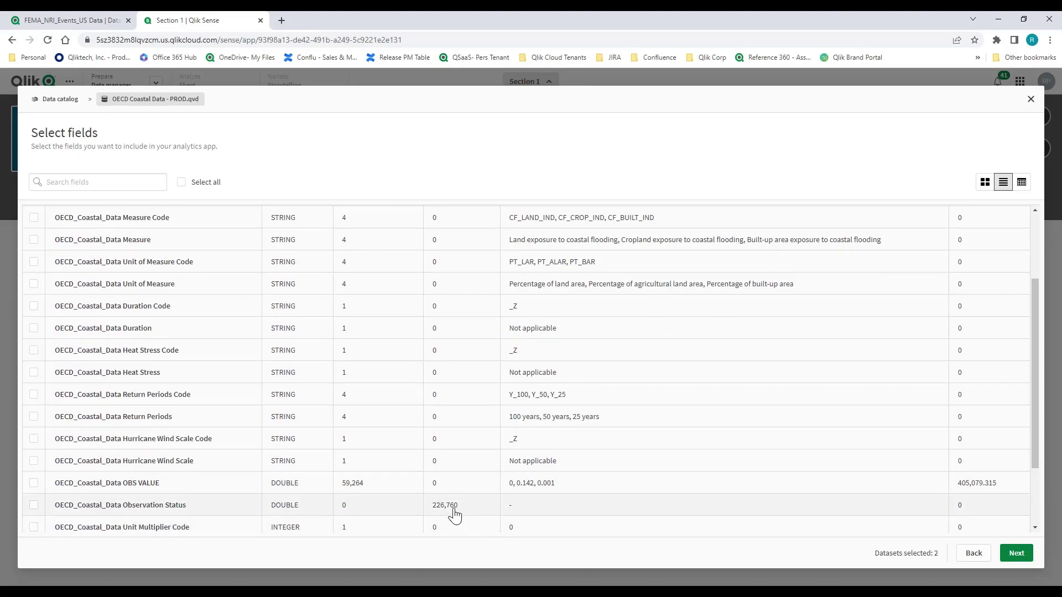
scroll(467, 515, "down", 1)
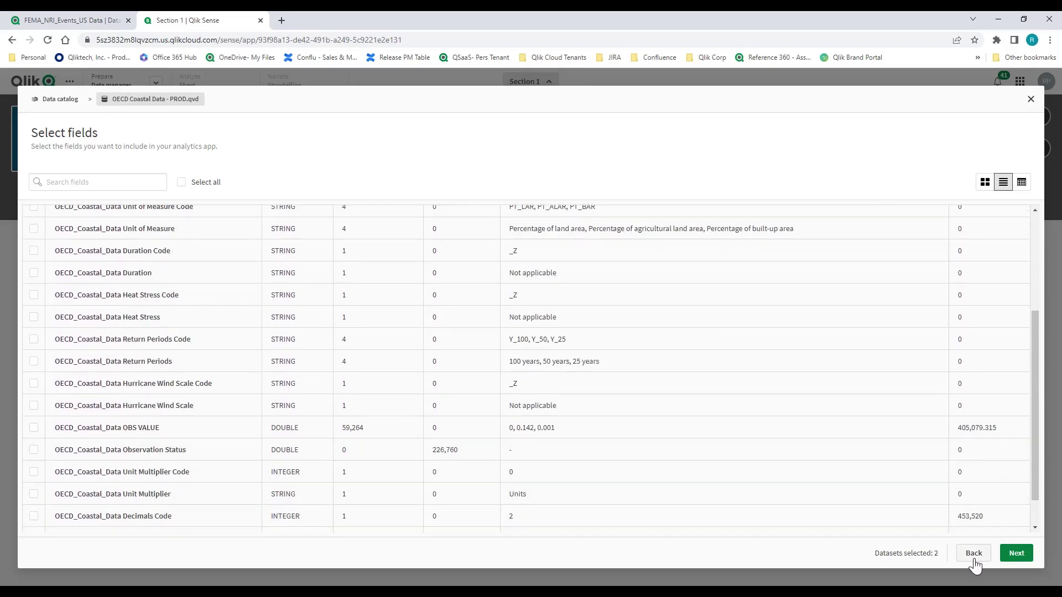
left_click(1017, 555)
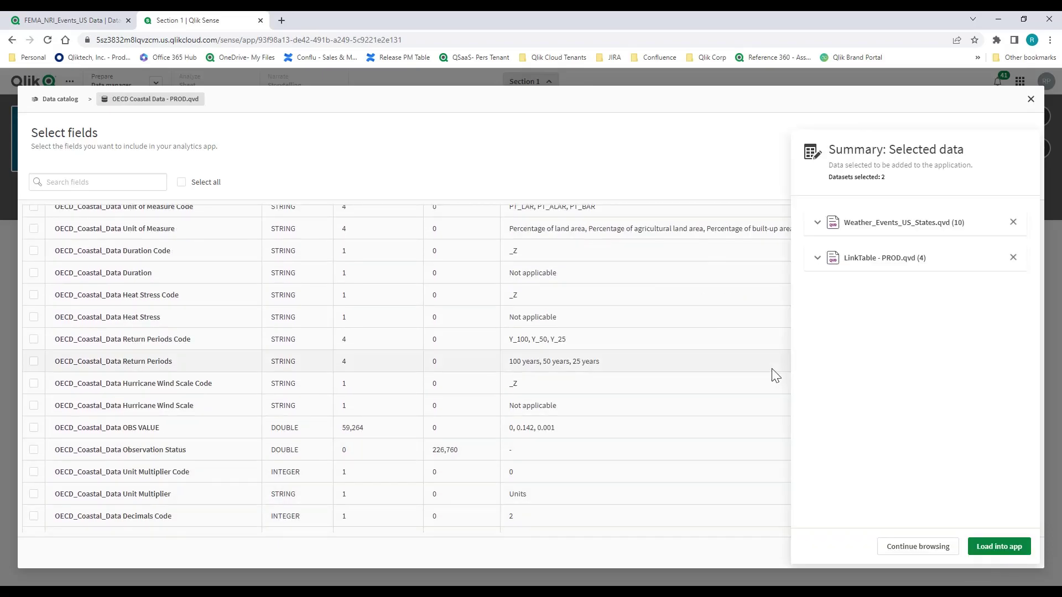
left_click(433, 176)
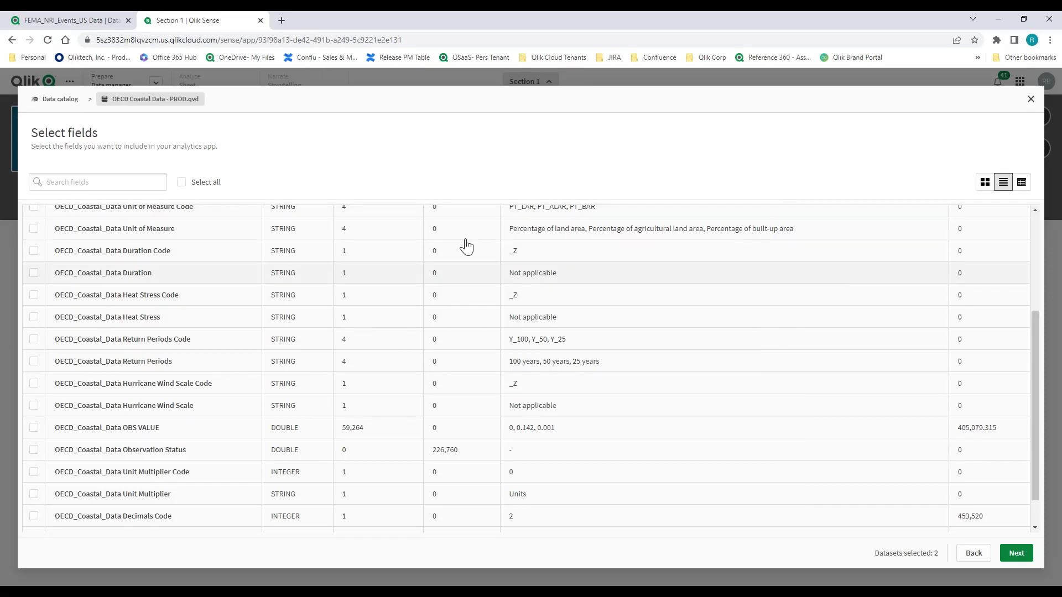
left_click(190, 187)
left_click(1016, 554)
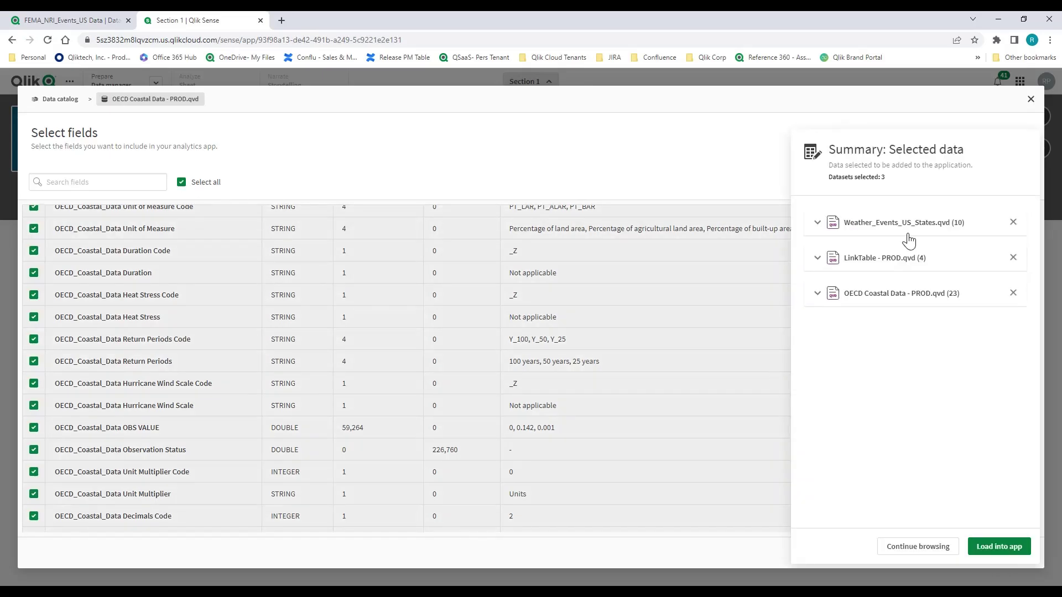
left_click(1000, 548)
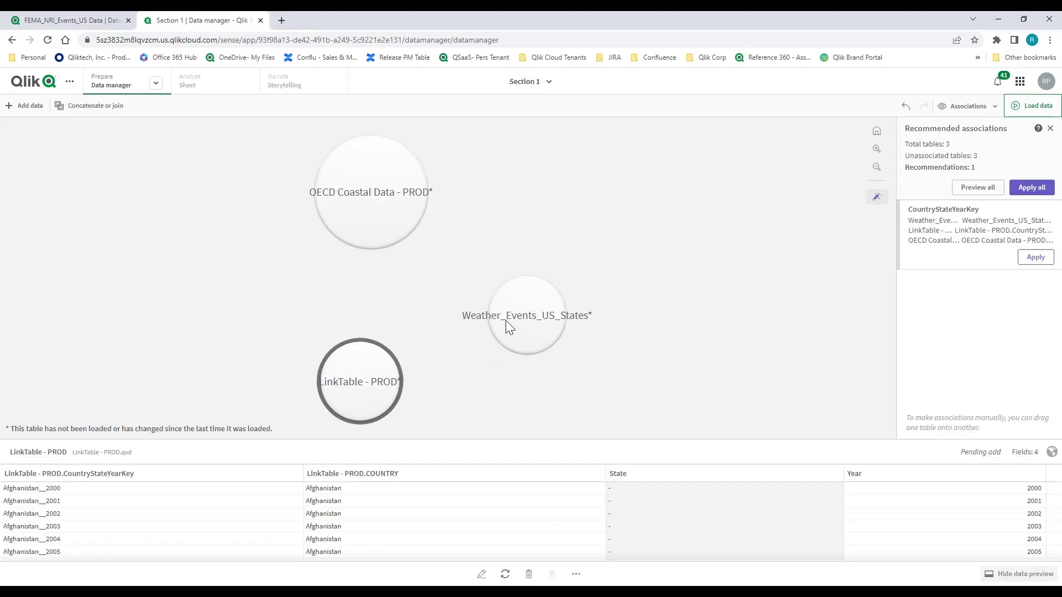
Associate LinkTable - PROD with OECD Coastal Data and Weather_Events_US_States via CountryStateYearKey
left_click_drag(352, 380, 326, 343)
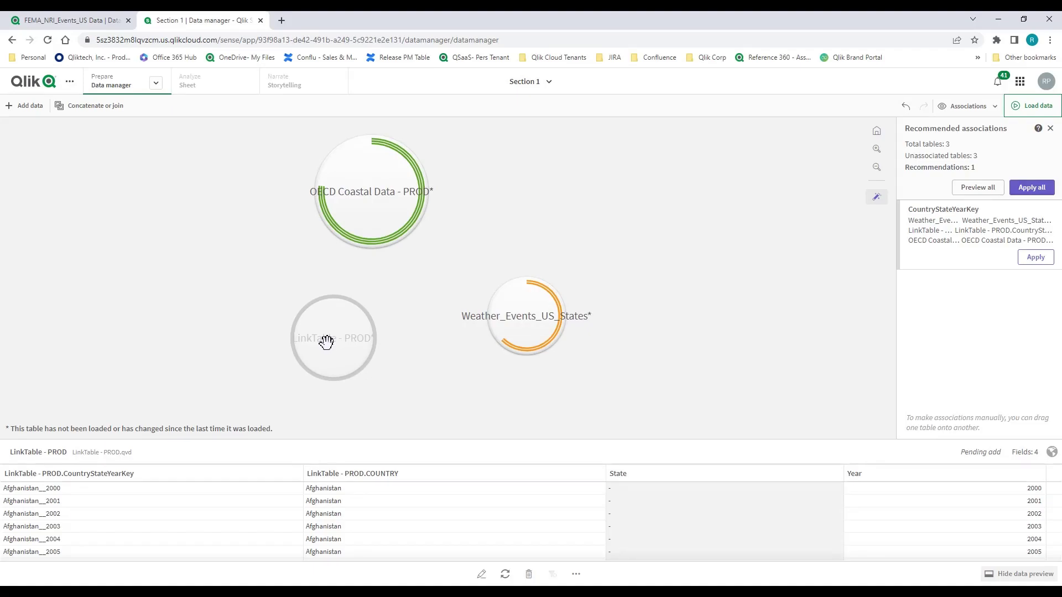
left_click_drag(326, 342, 340, 270)
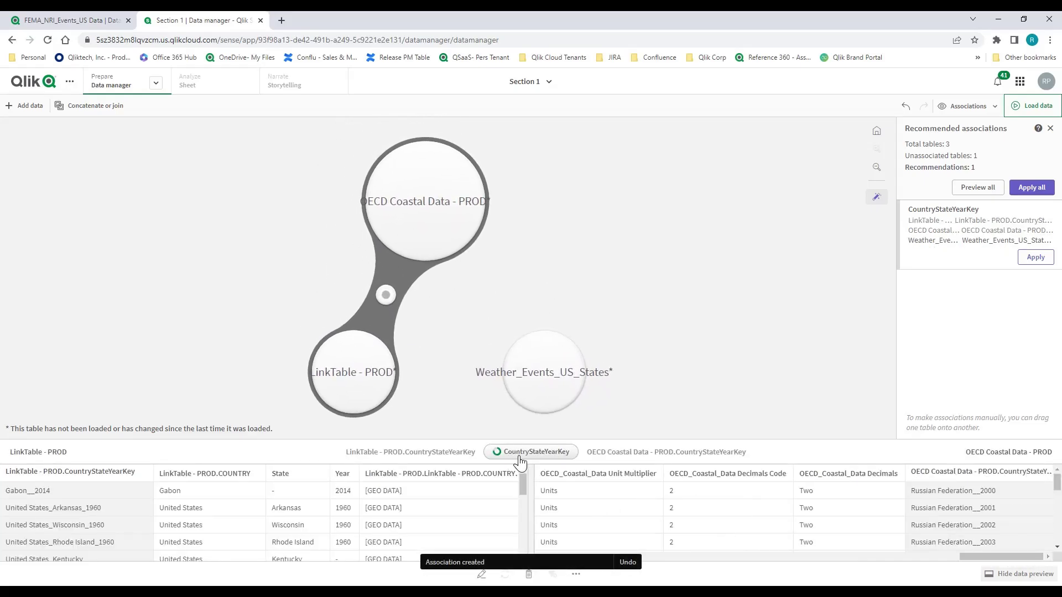
left_click_drag(529, 379, 419, 375)
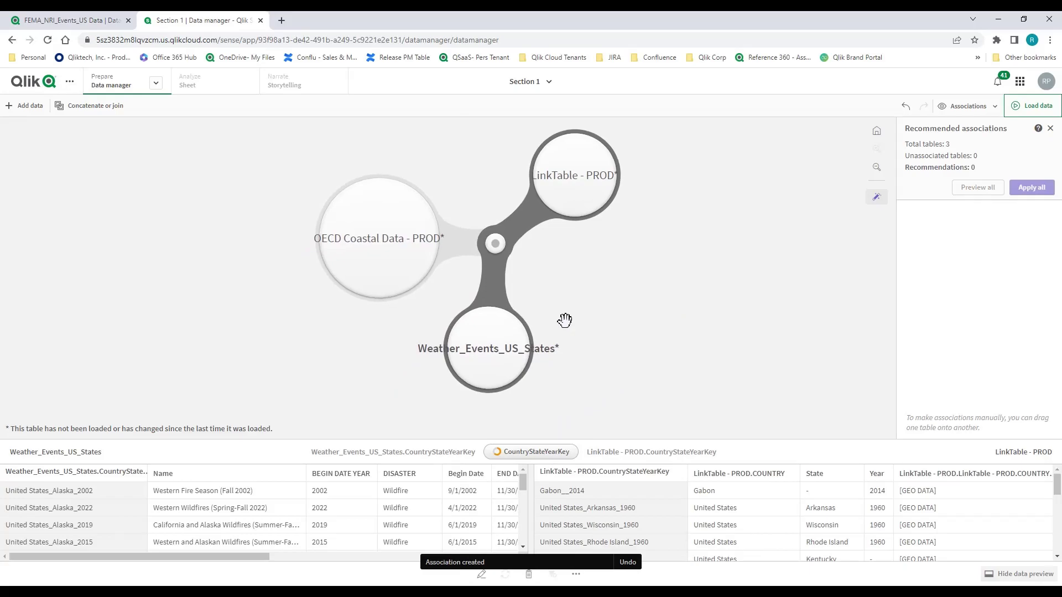
left_click(978, 106)
Show tables as cards and split Weather_Events_US_States' Total CPI-Adjusted Cost into 3 buckets
left_click(915, 156)
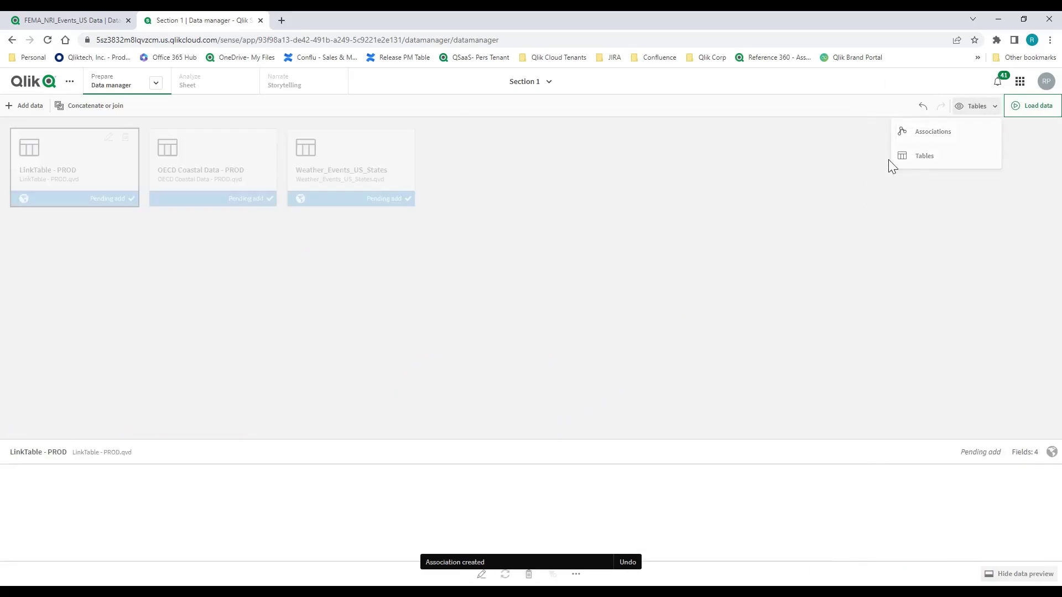
left_click(386, 138)
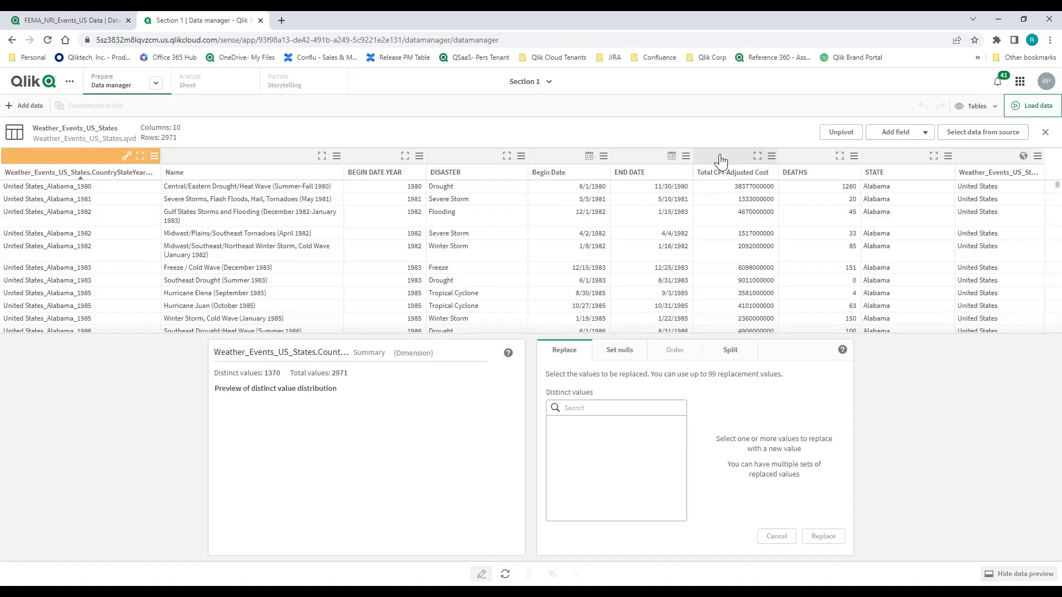
left_click(721, 161)
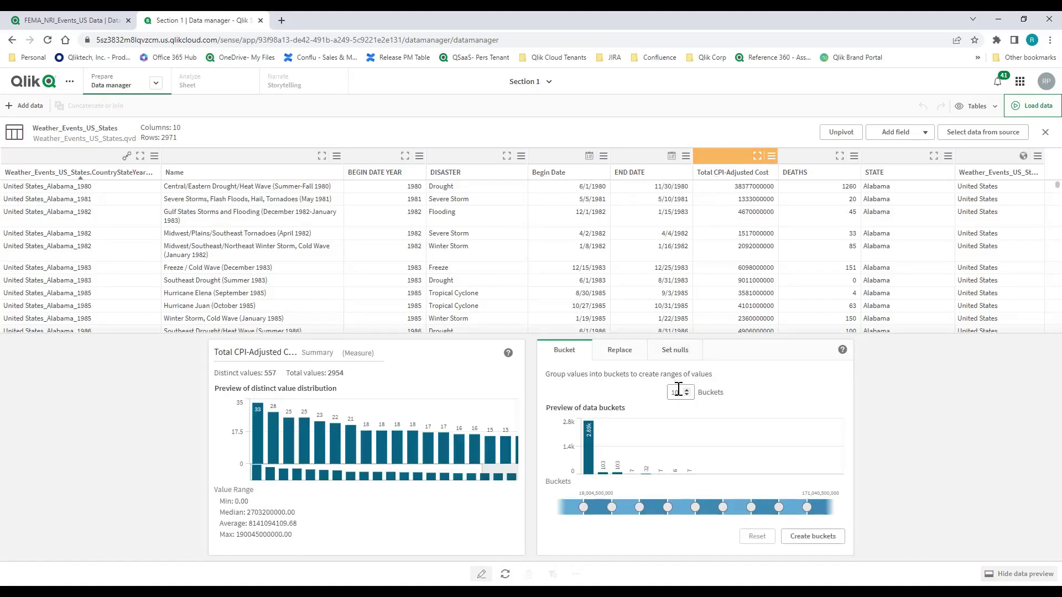
double_click(678, 392)
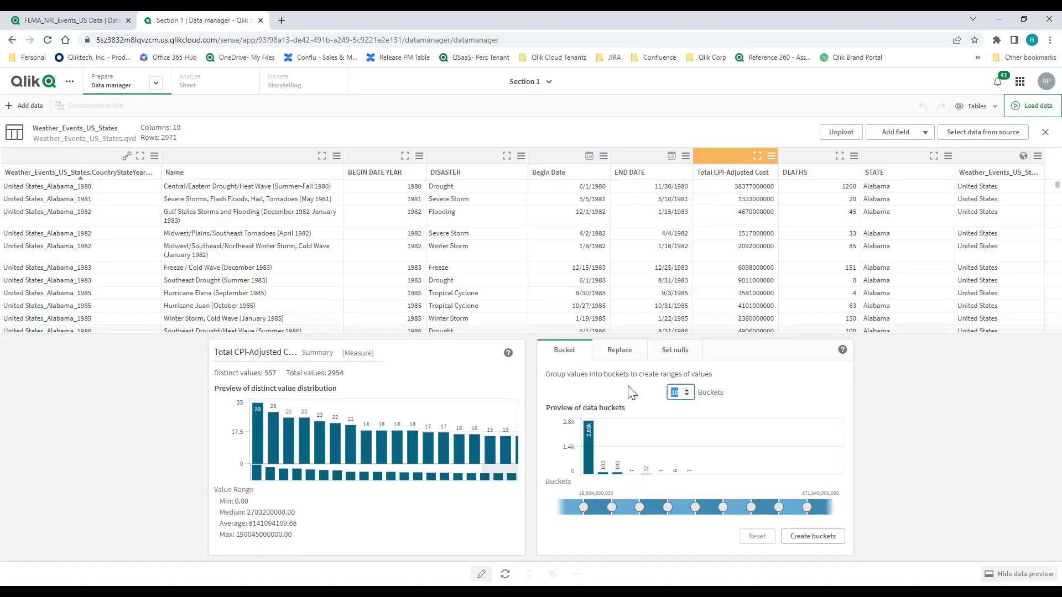
left_click(854, 429)
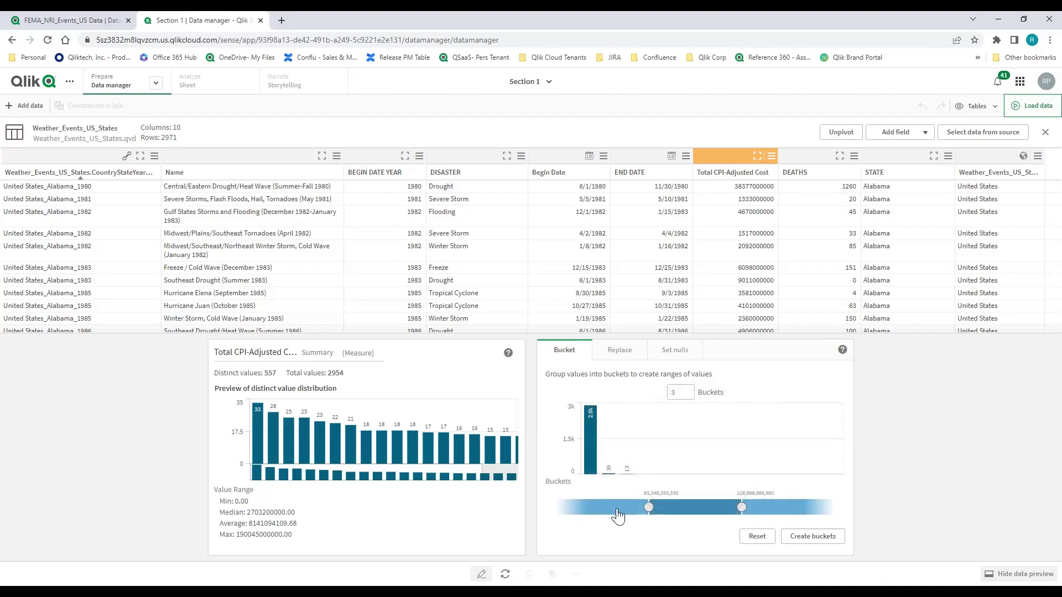
Name the three cost buckets low, med and high, and create the bucketed column
left_click(618, 512)
key("ctrl+a")
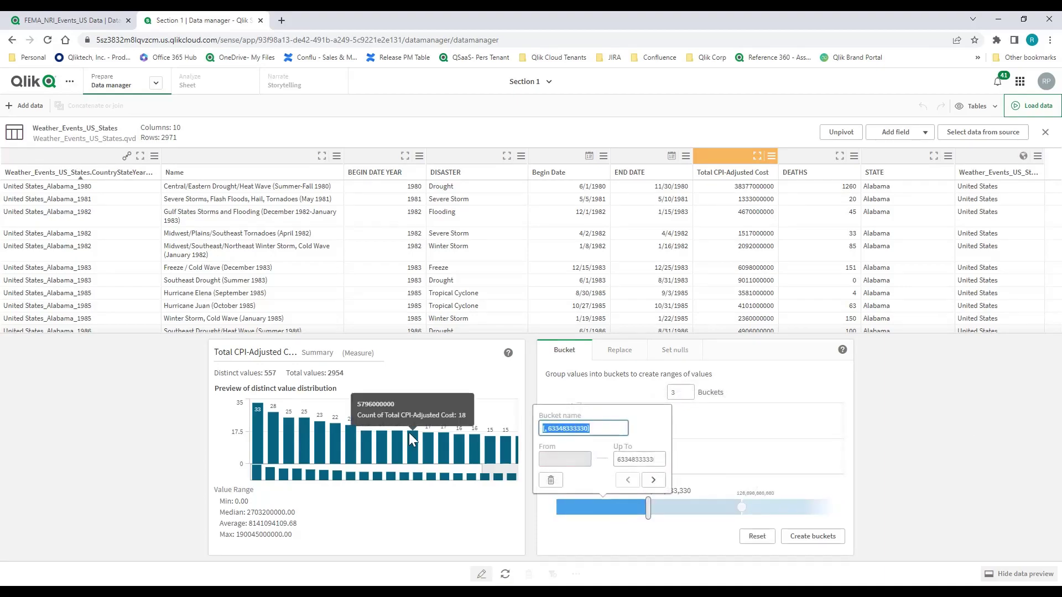
key("BackSpace")
type("low")
left_click(676, 507)
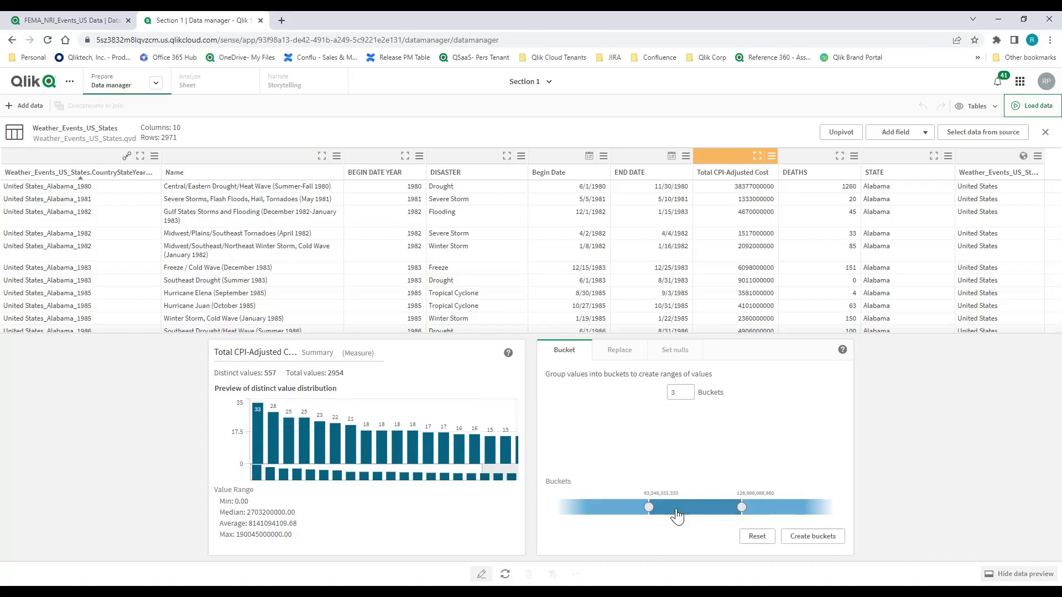
key("ctrl+a")
type("m")
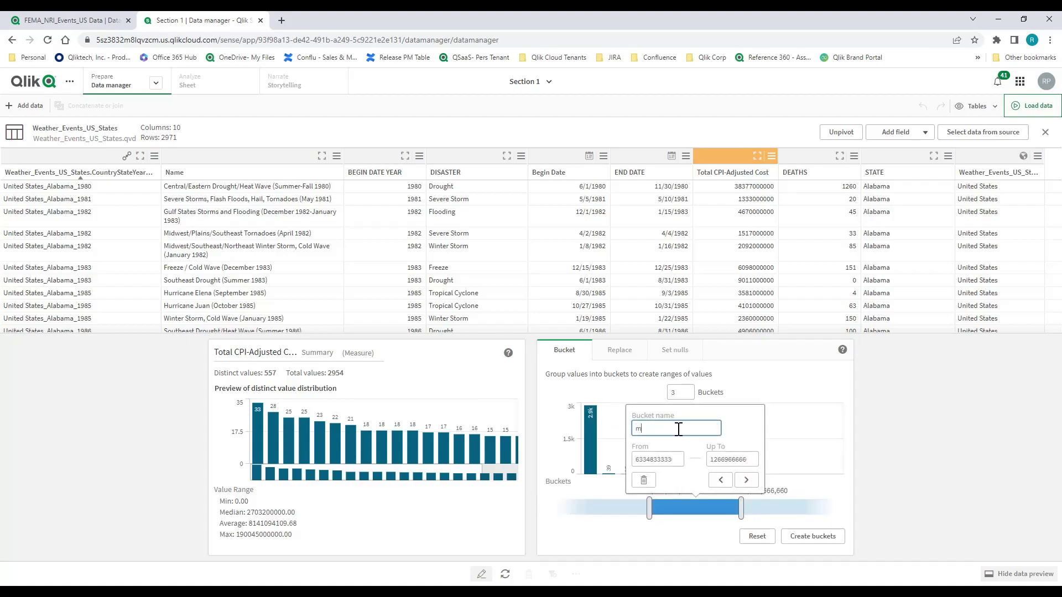
type("ed")
left_click(794, 507)
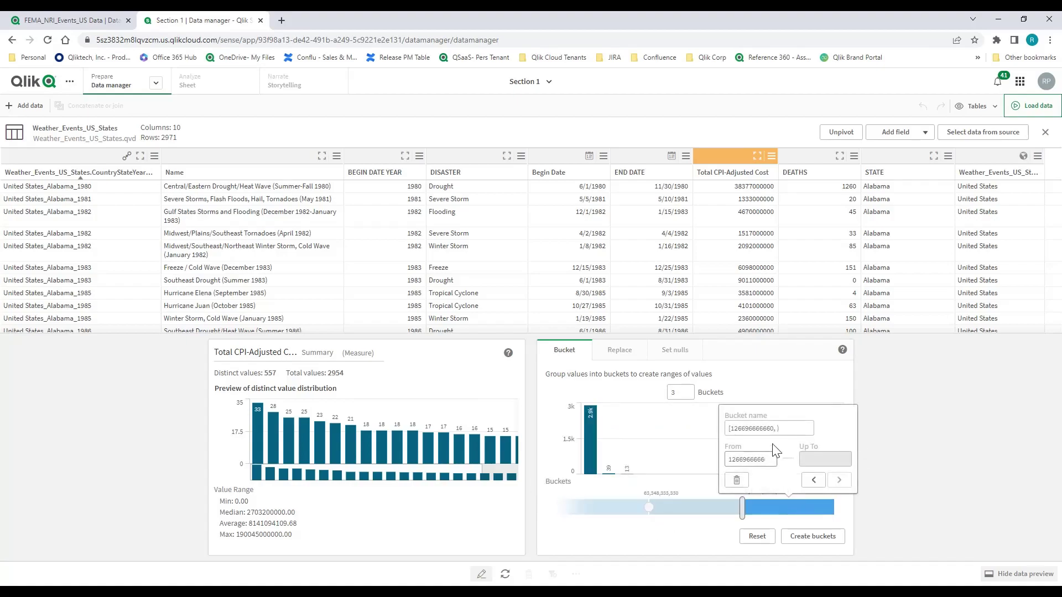
key("ctrl+a")
type("high")
left_click(868, 471)
left_click(829, 537)
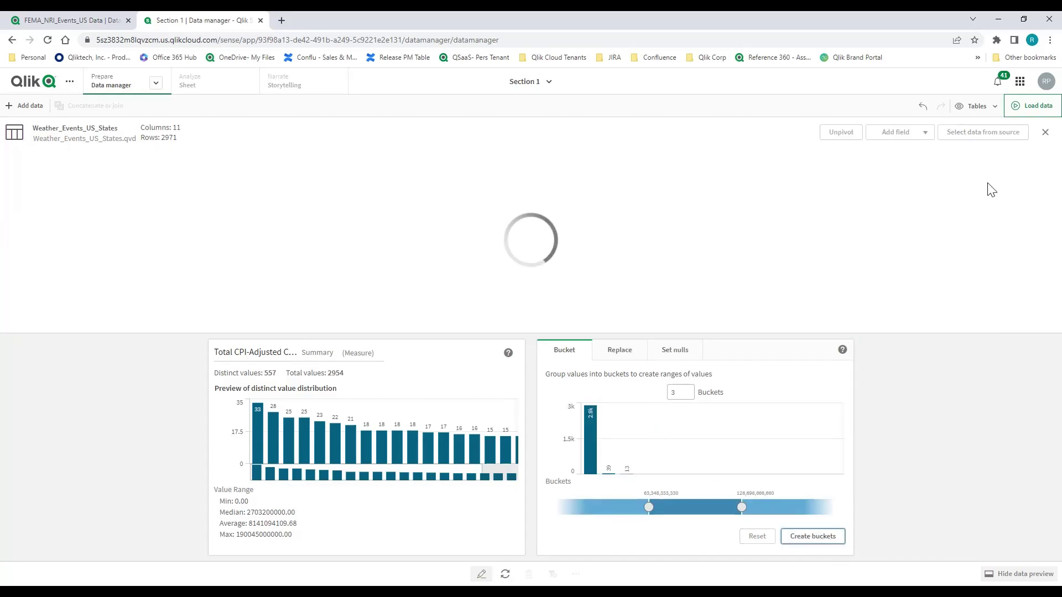
Rename the bucketed column to 'Damage Tiers' and load the data
left_click(984, 176)
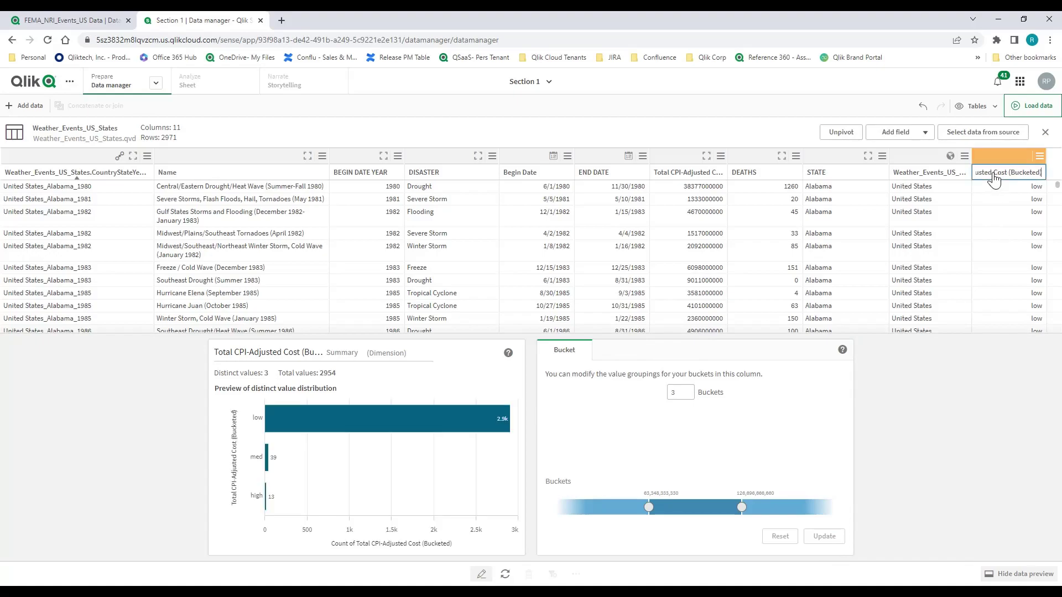
key("ctrl+a")
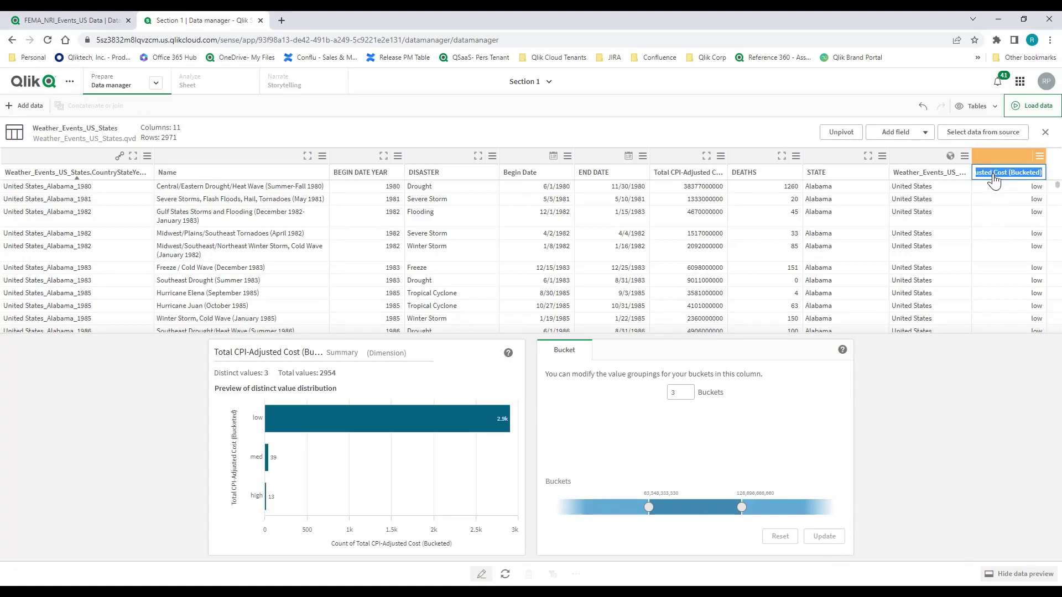
type("Damage Tiers")
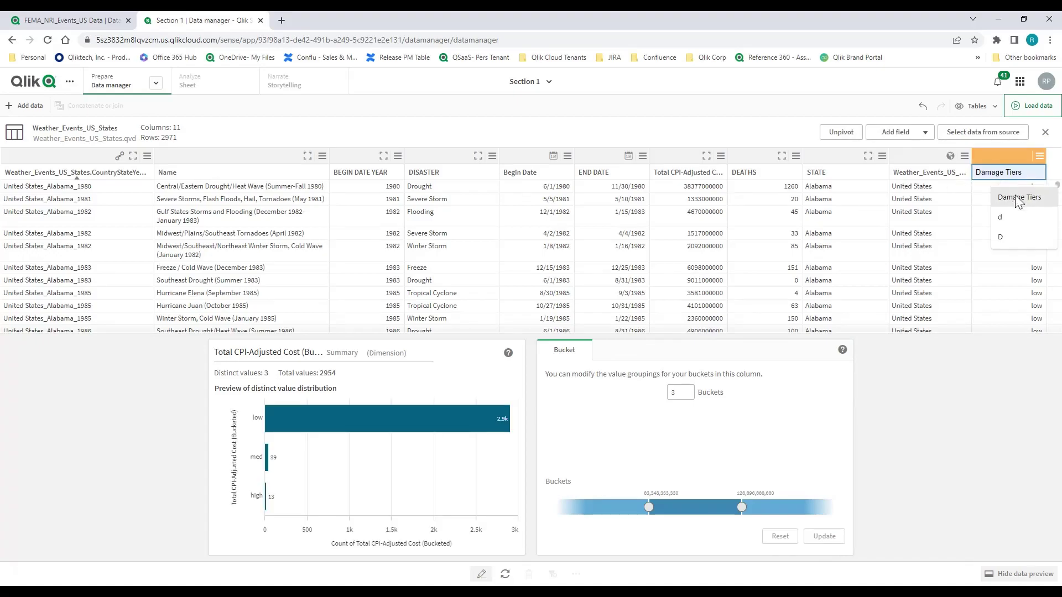
key("Return")
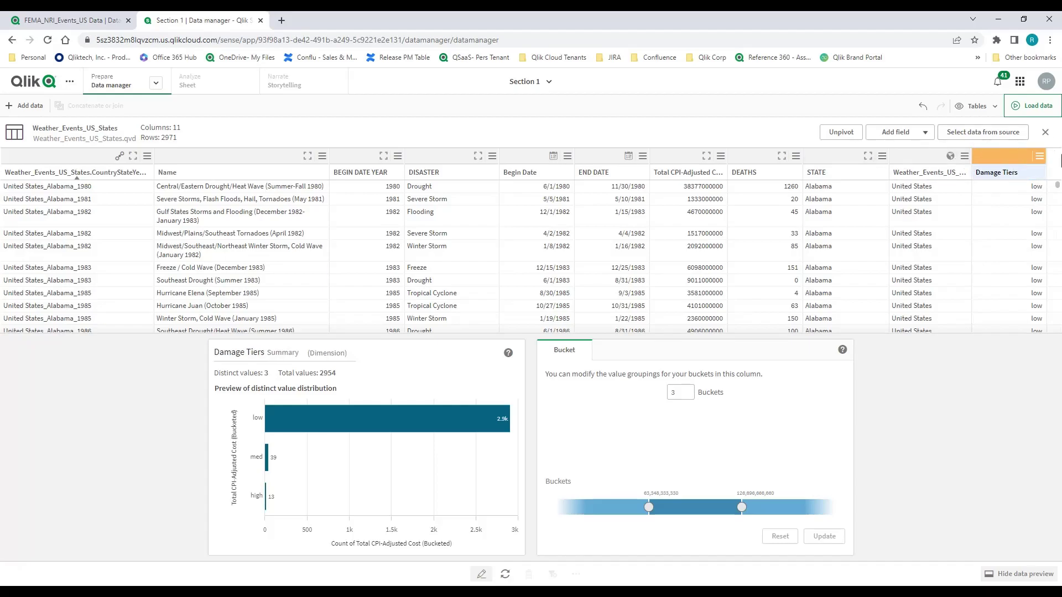
left_click(1034, 106)
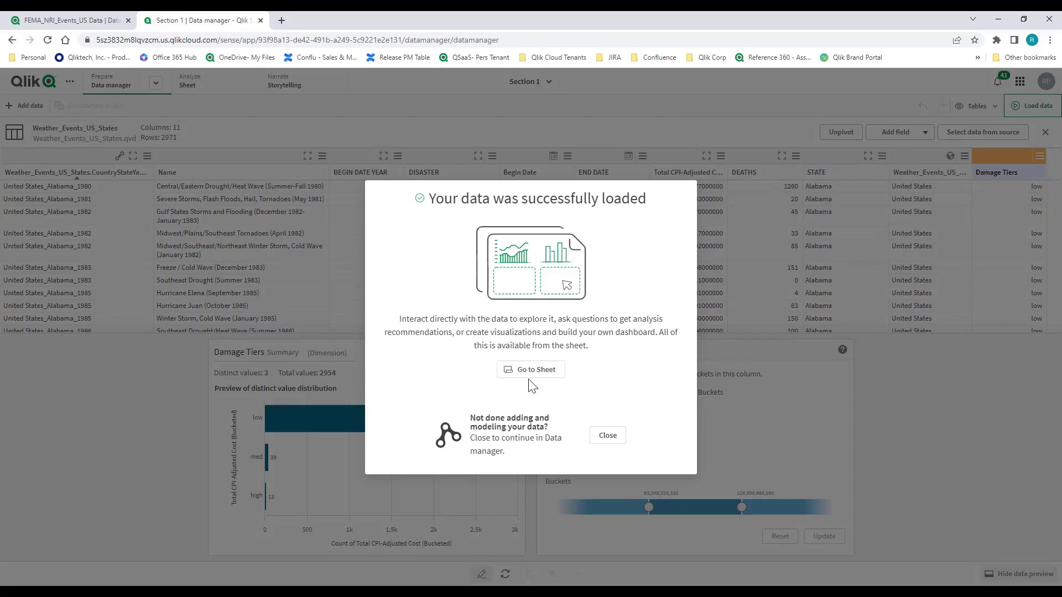
Go to the Section 1 sheet after the load, then return to the Analytics Services home
left_click(534, 379)
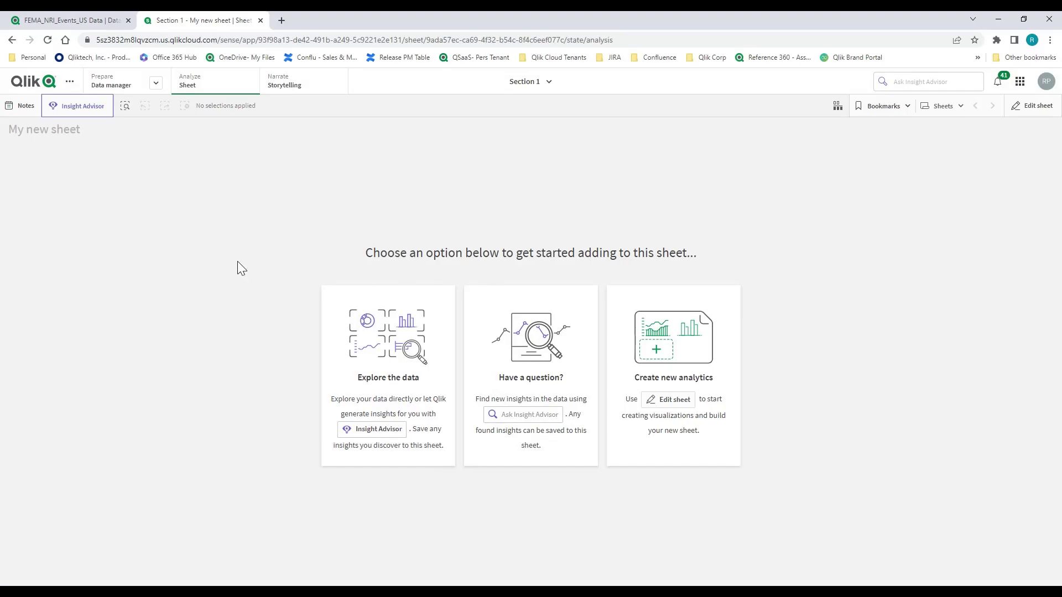
left_click(26, 88)
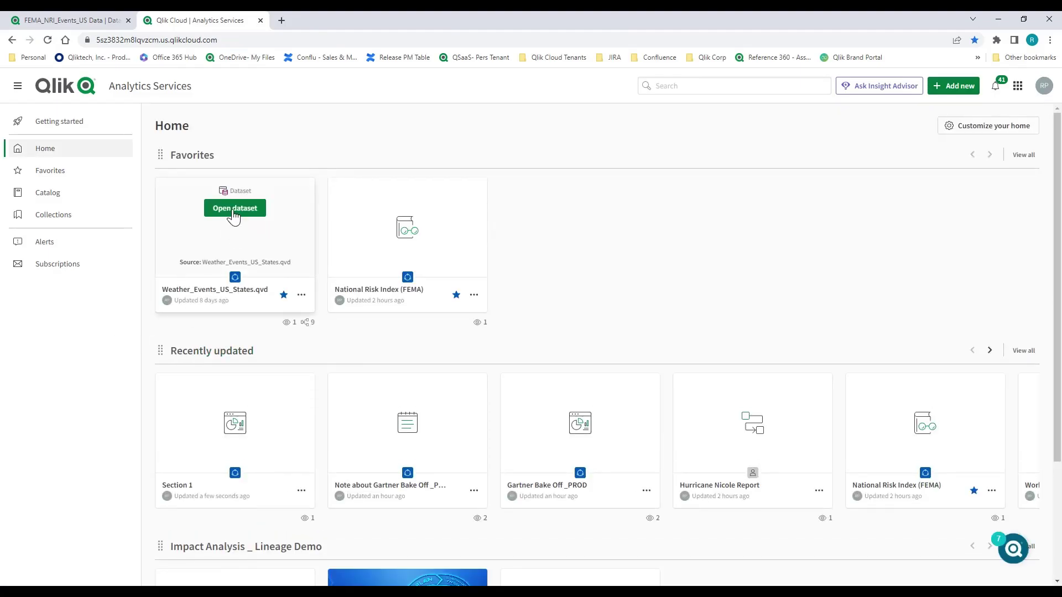
Open Weather_Events_US_States.qvd and review its impact analysis of 8 dependent apps
left_click(234, 216)
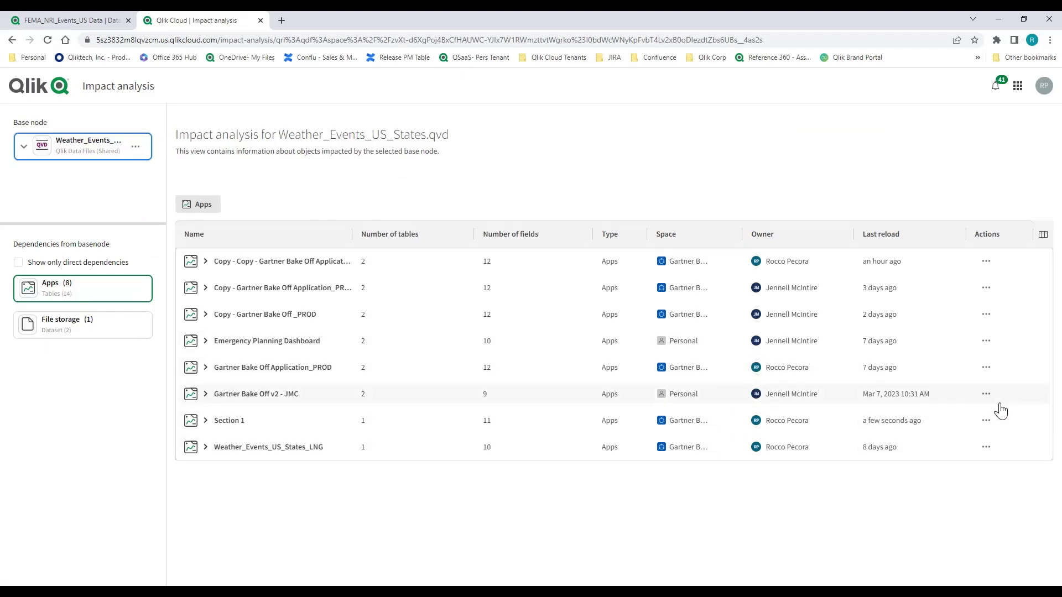
left_click(990, 426)
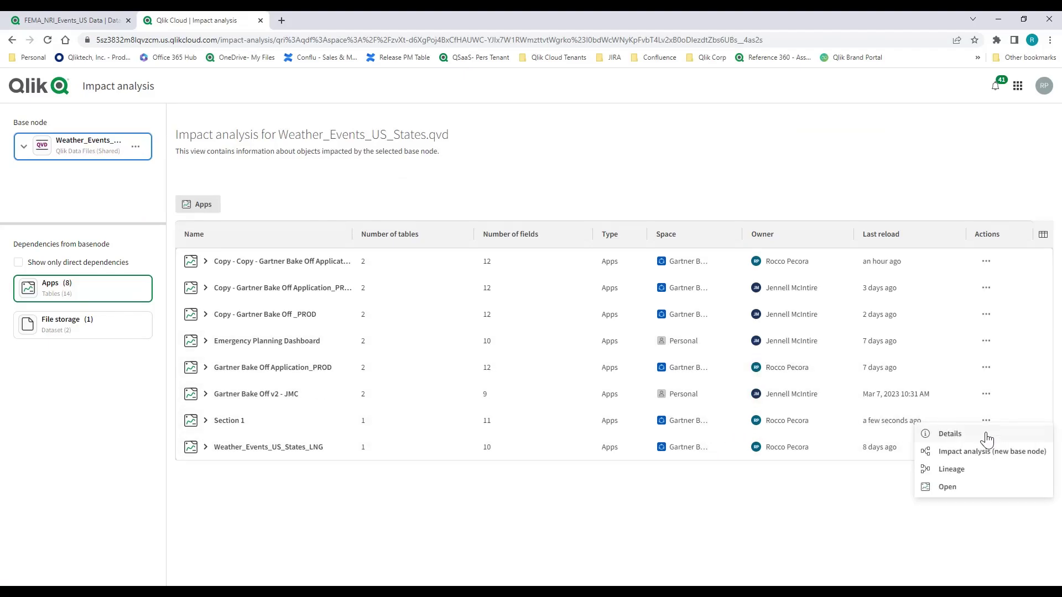
Display Section 1's lineage graph, zoomed out and shifted to reveal upstream sources
left_click(970, 471)
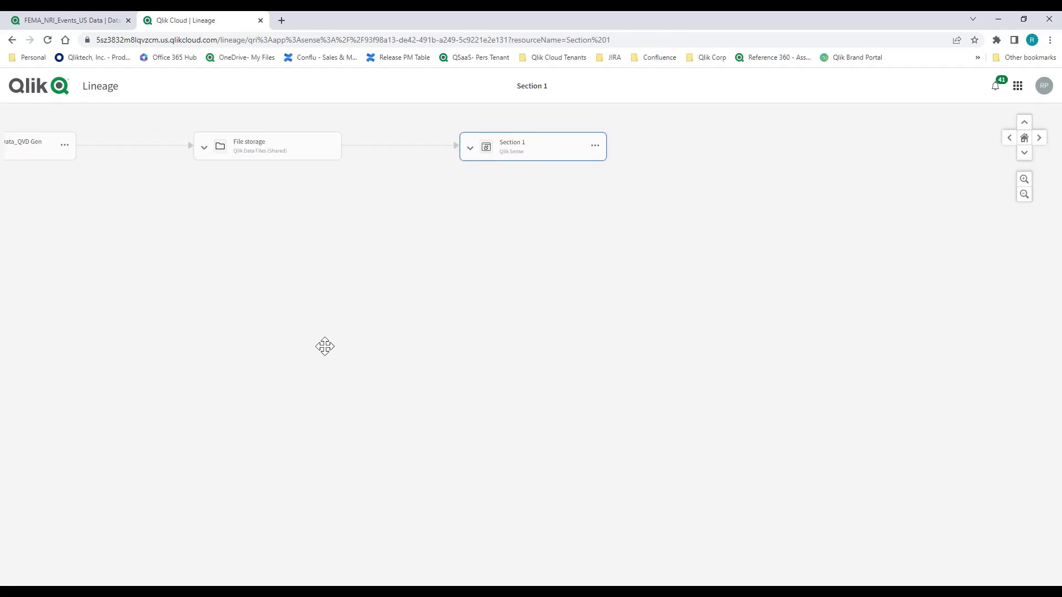
left_click_drag(325, 346, 647, 338)
scroll(647, 338, "down", 1)
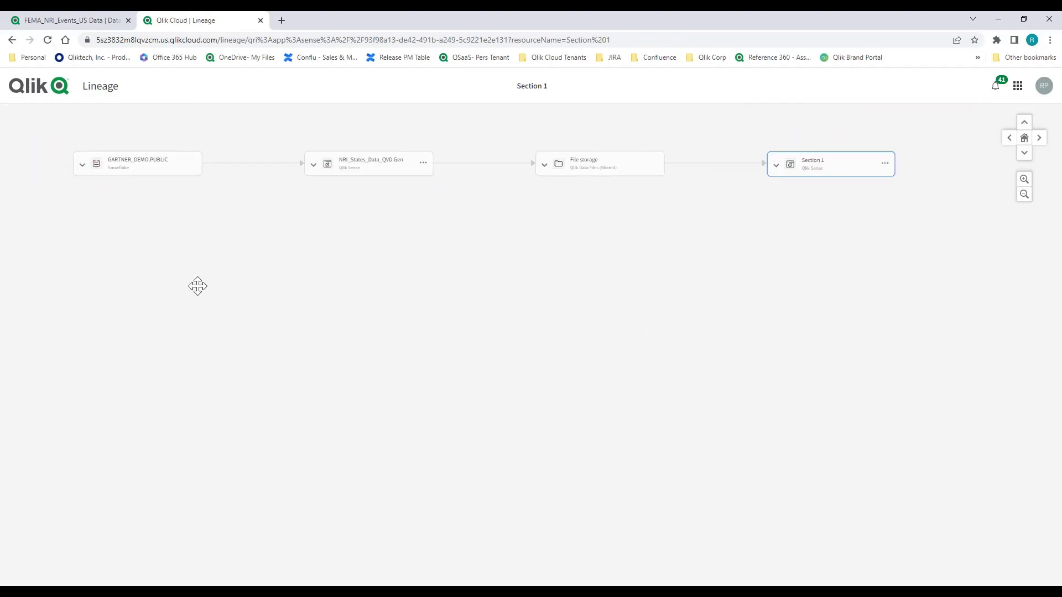
left_click_drag(196, 287, 187, 267)
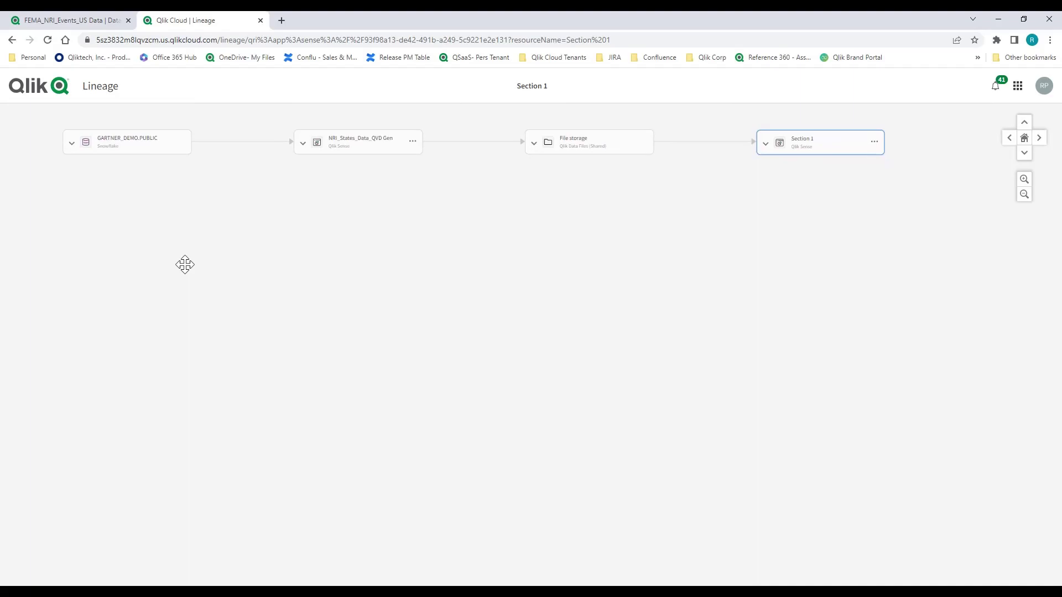
Expand GARTNER_DEMO.PUBLIC to all 52 EVENTS_ tables, plus NRI_States_Data_QVD Gen and File storage
left_click(72, 145)
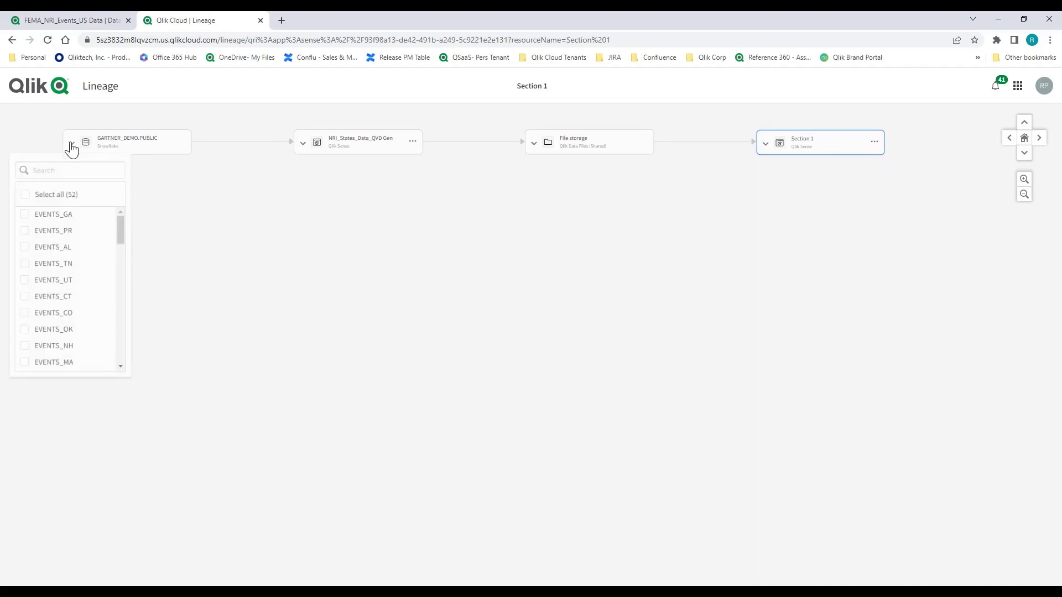
left_click(28, 196)
left_click(297, 335)
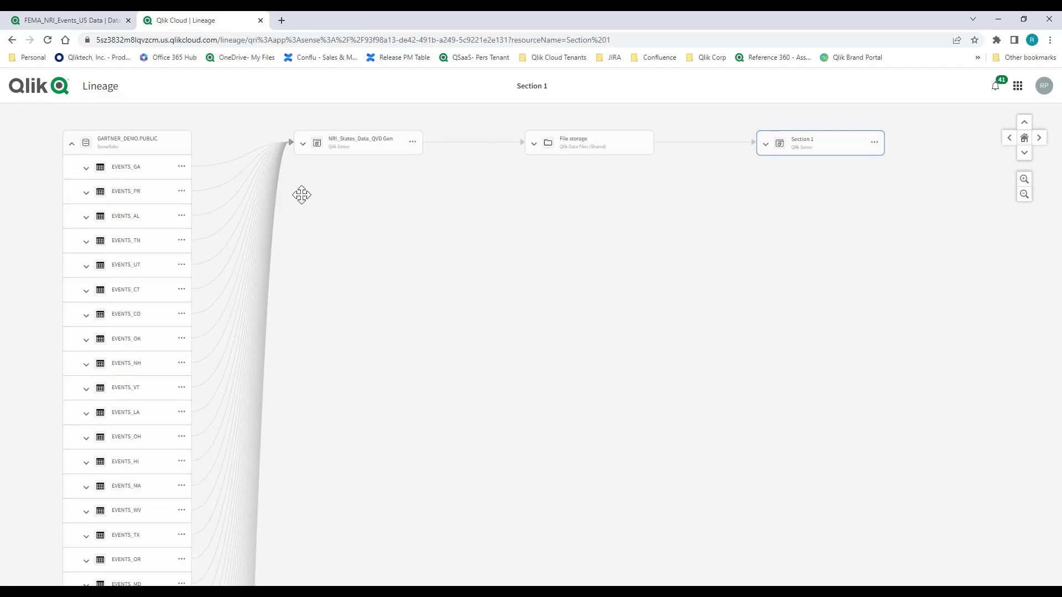
left_click(303, 145)
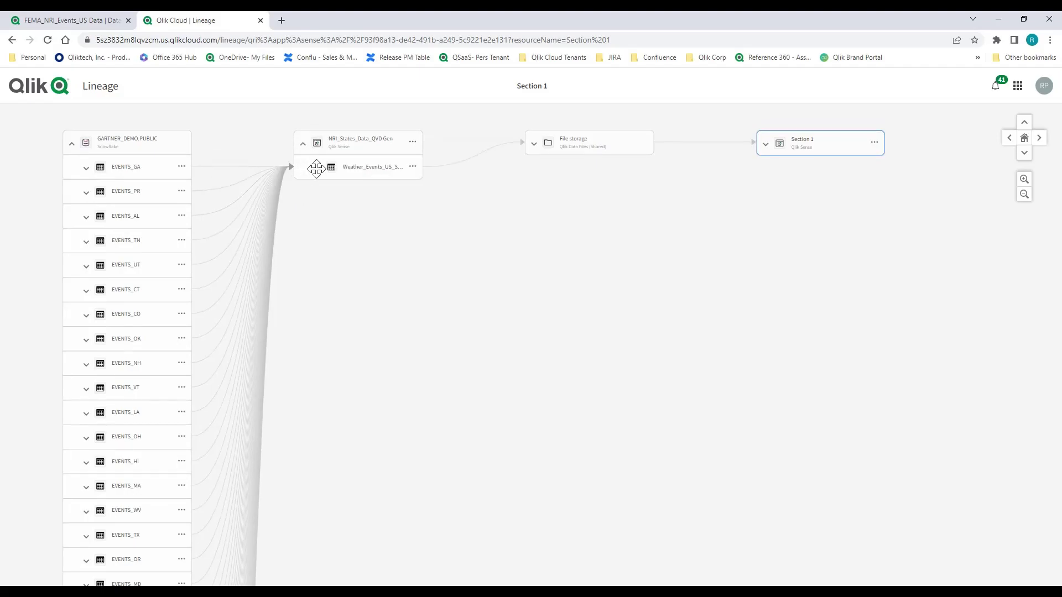
left_click(534, 145)
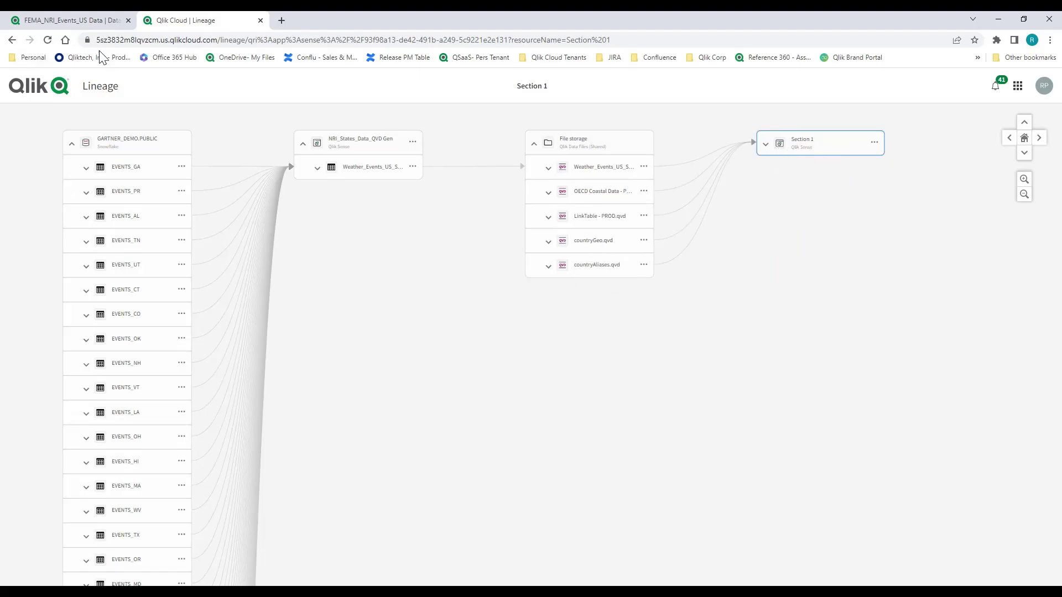
left_click(29, 91)
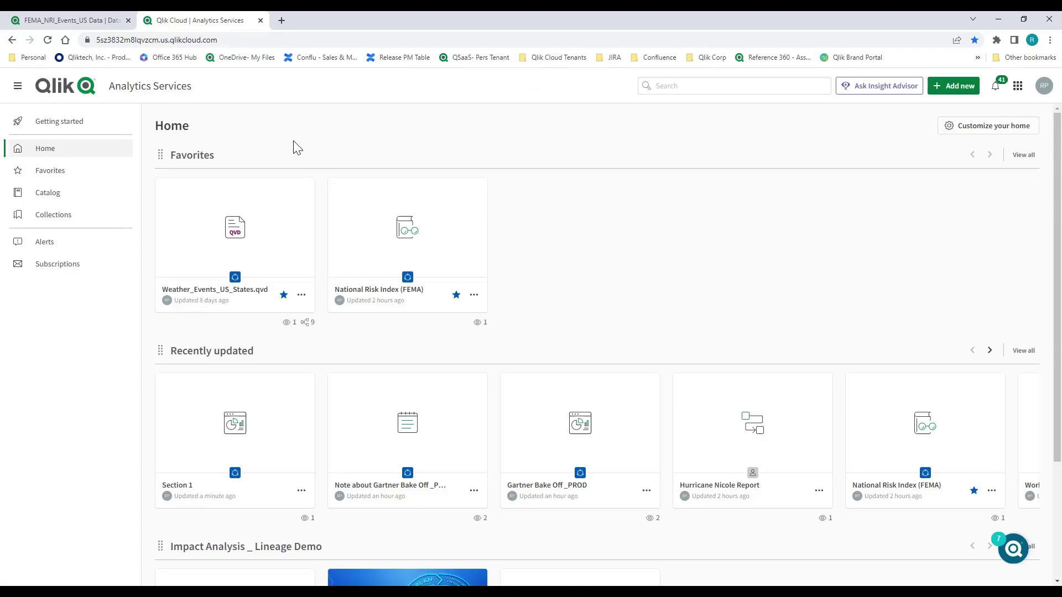
In the National Risk Index (FEMA) glossary, set Total CPI-Adjusted Damages (Costs) to Verified
mouse_move(386, 230)
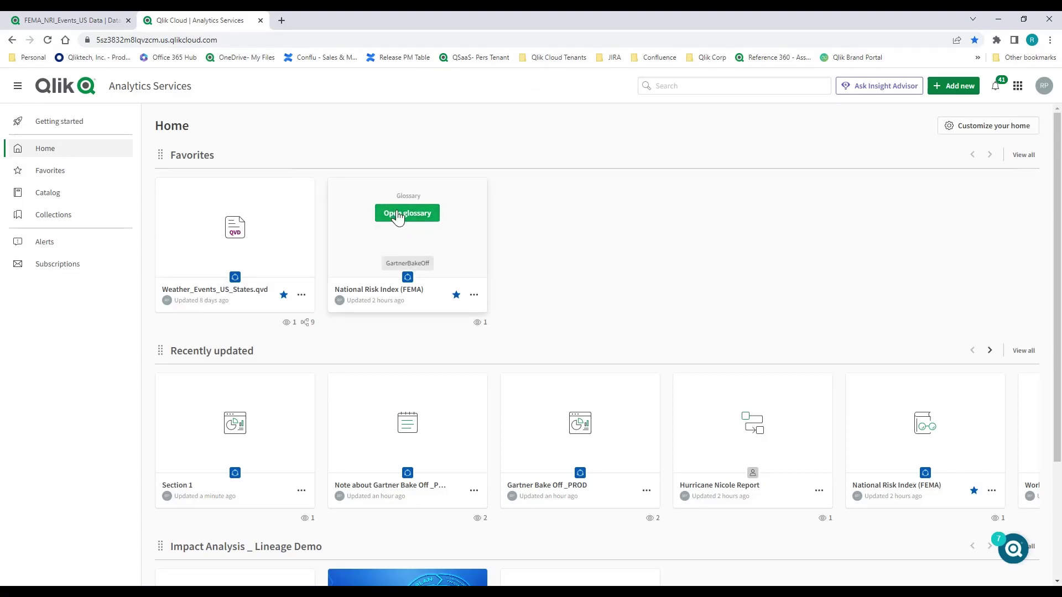
left_click(397, 215)
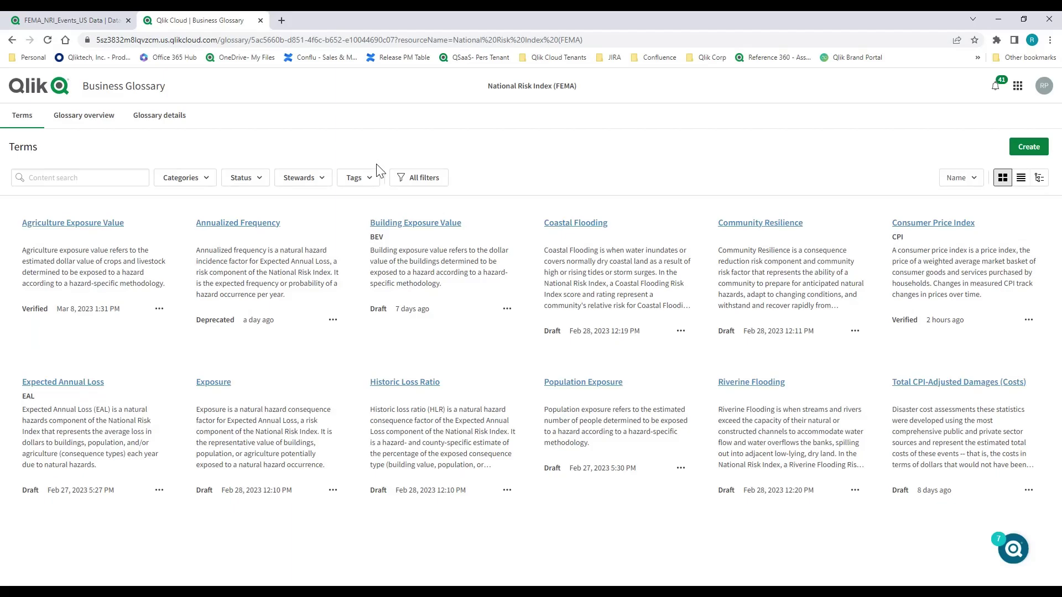
left_click(136, 183)
type("CPI")
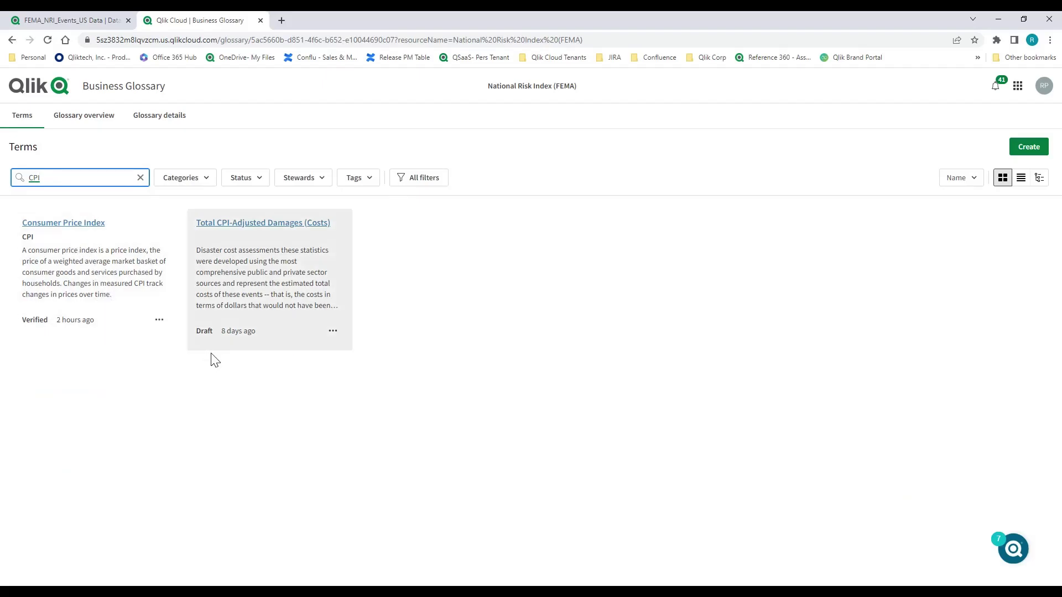
left_click(267, 224)
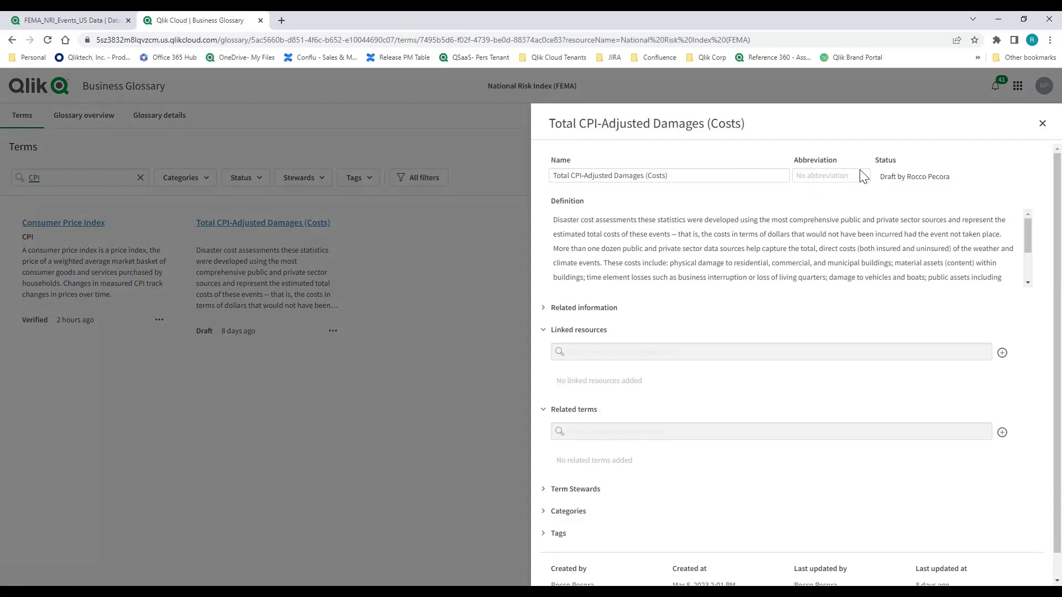
left_click(913, 178)
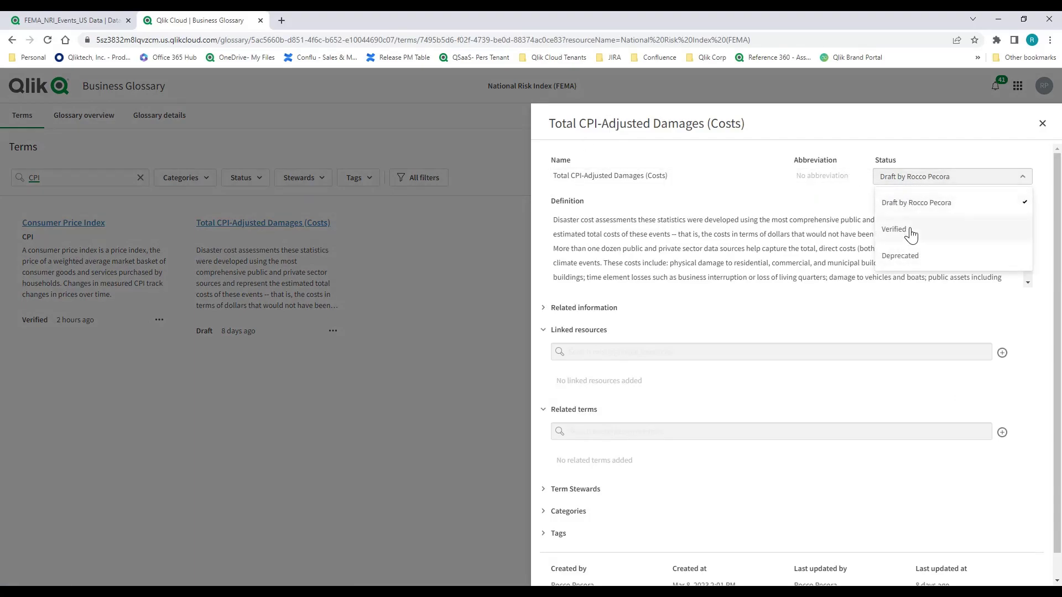
left_click(910, 235)
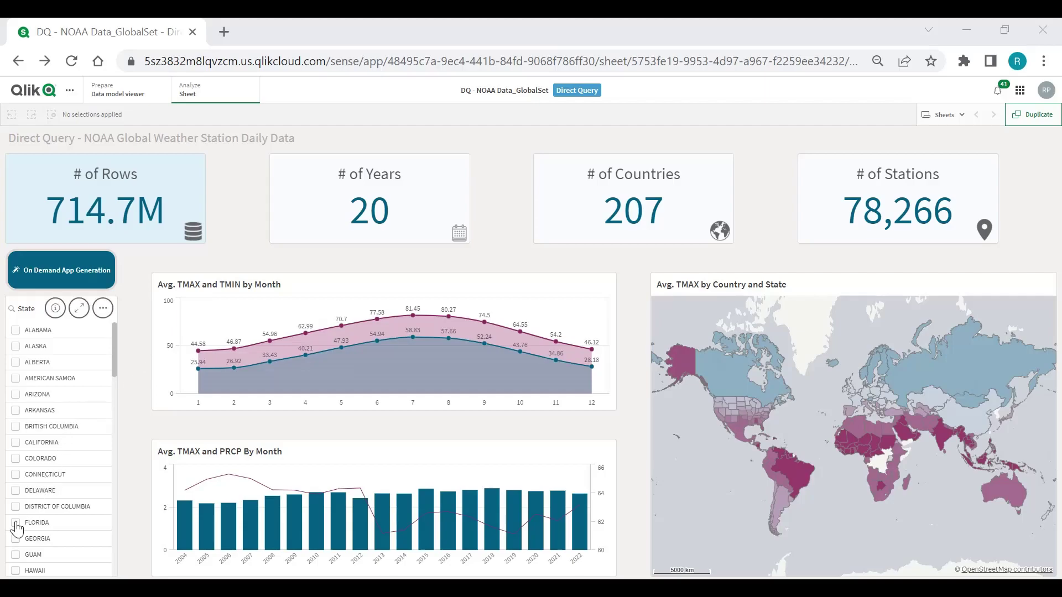
Select FLORIDA in the State list and confirm the selection
left_click(44, 523)
left_click(98, 284)
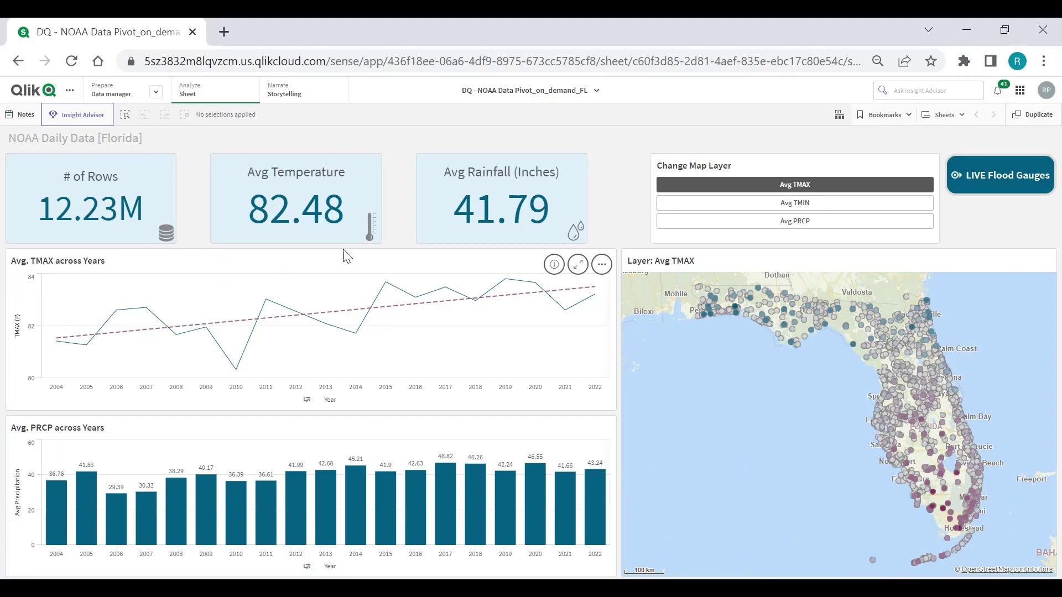
Switch the Florida map from Avg TMIN to the Avg PRCP rainfall layer and zoom into Tampa Bay
left_click(737, 209)
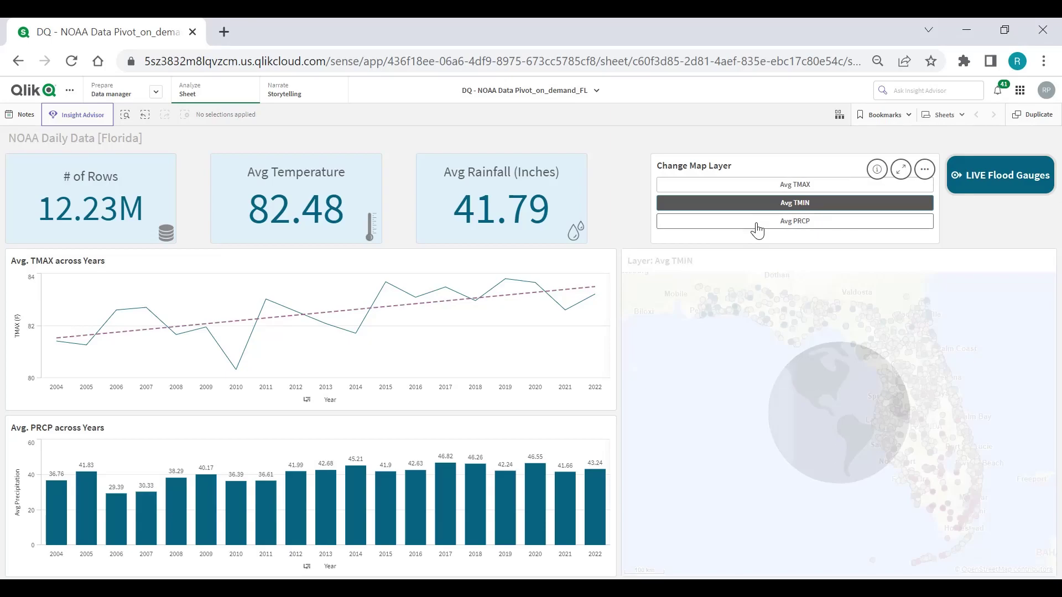
left_click(833, 218)
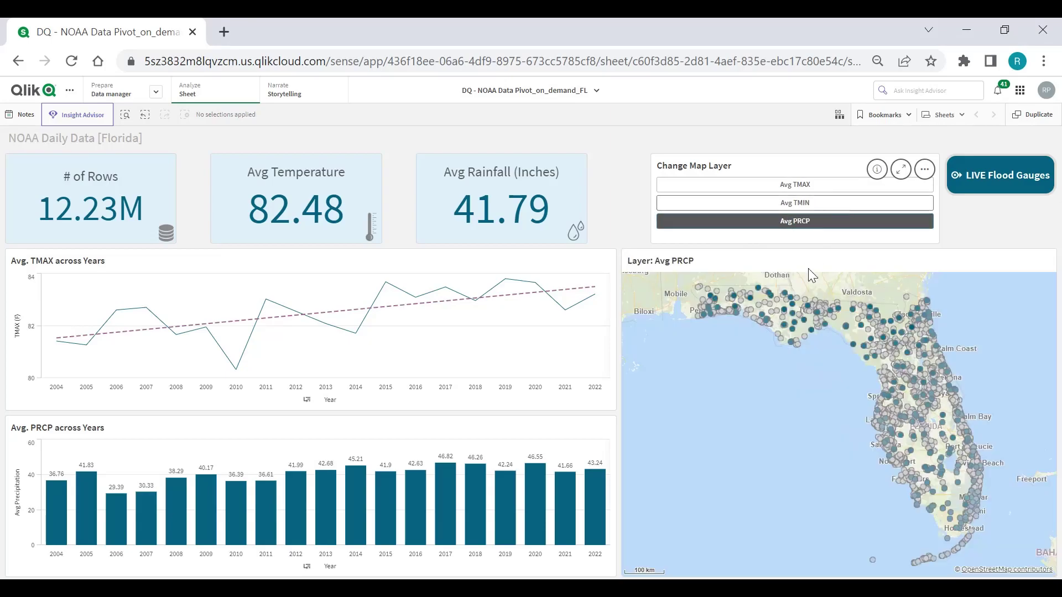
scroll(887, 439, "up", 2)
scroll(875, 400, "up", 4)
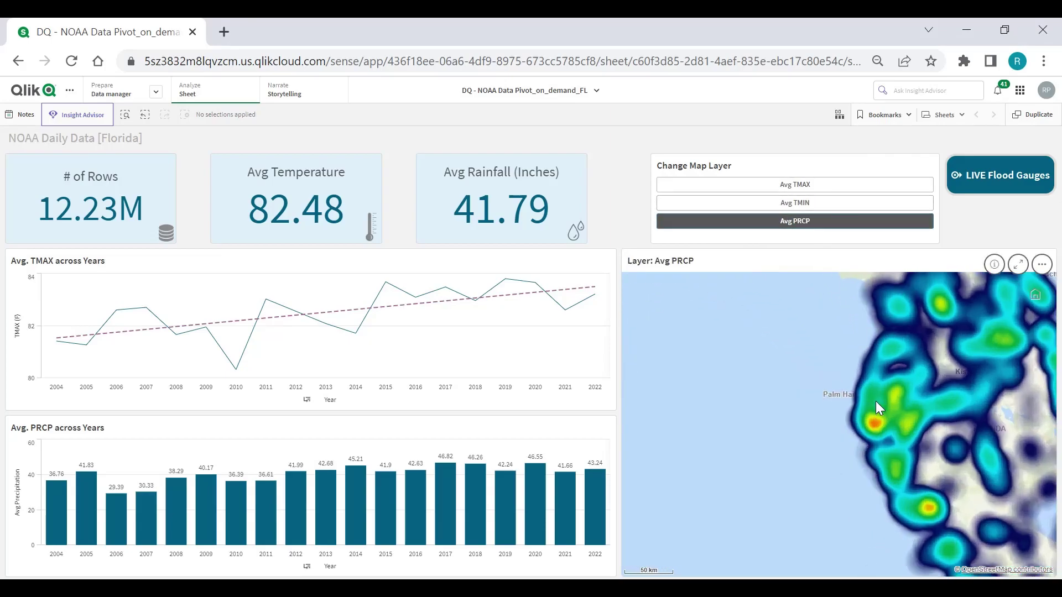
scroll(917, 380, "up", 2)
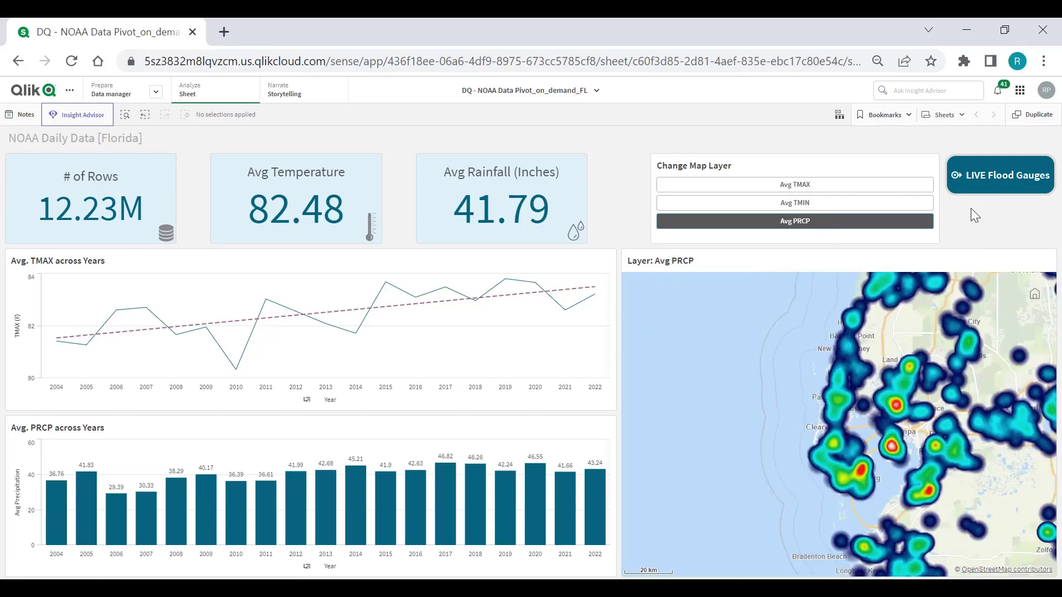
left_click(977, 194)
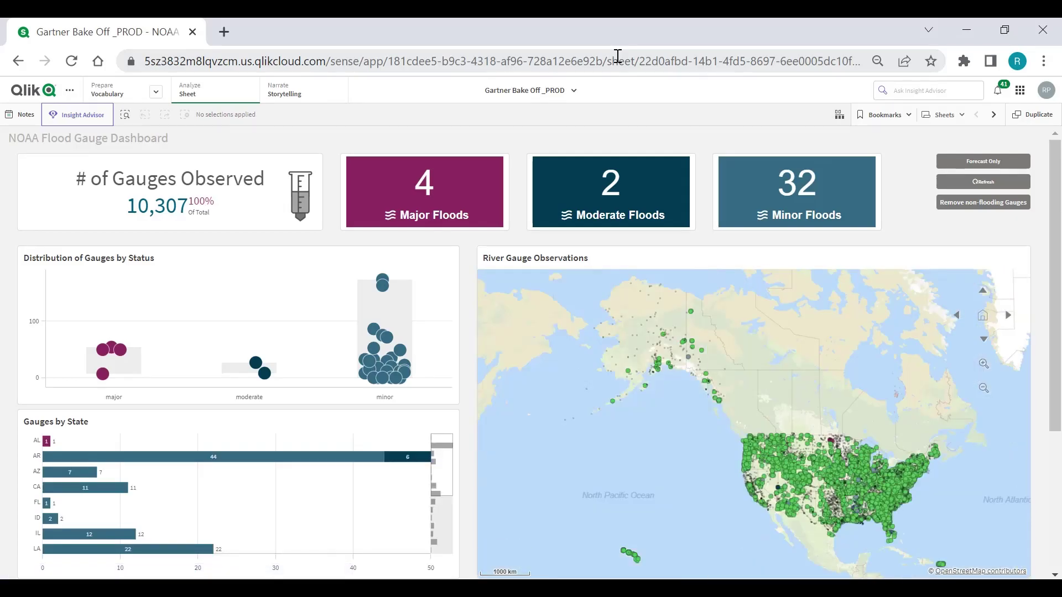
Remove non-flooding gauges, leaving 137, and pan and zoom the gauge map to California
left_click(960, 203)
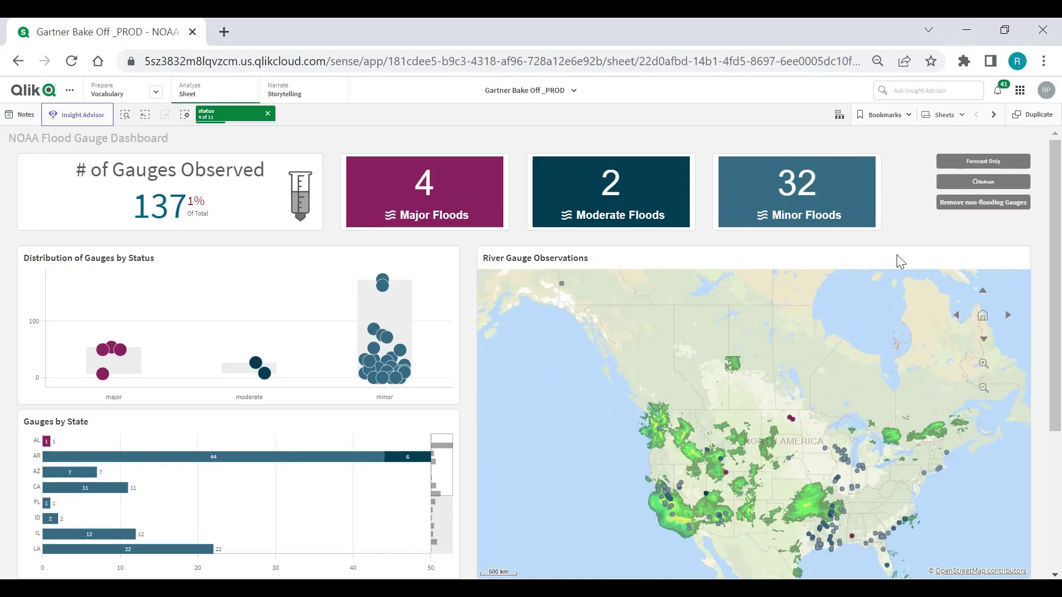
left_click_drag(875, 500, 868, 466)
scroll(868, 466, "up", 3)
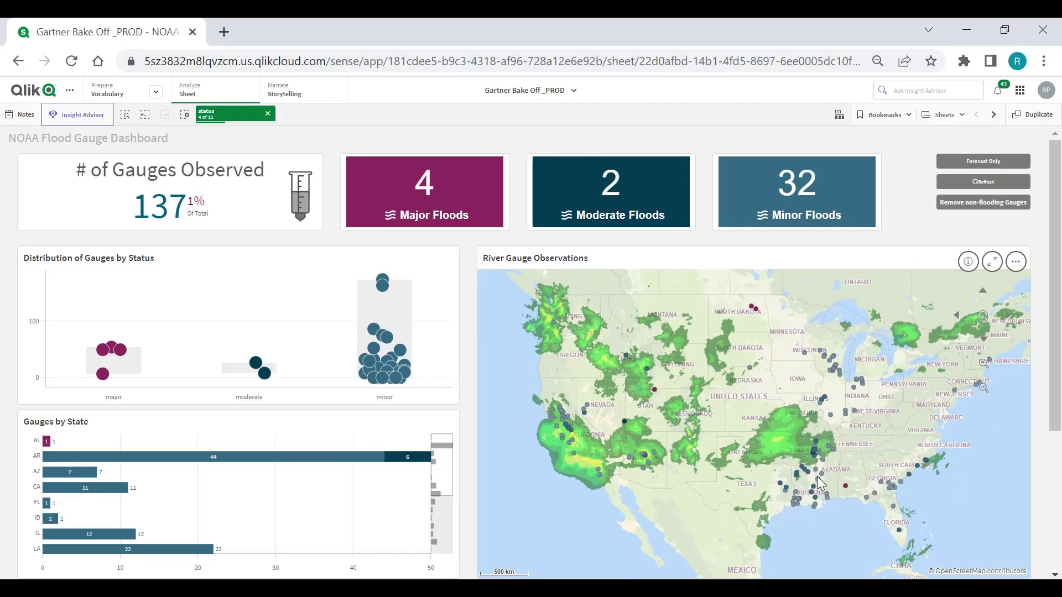
scroll(553, 437, "up", 2)
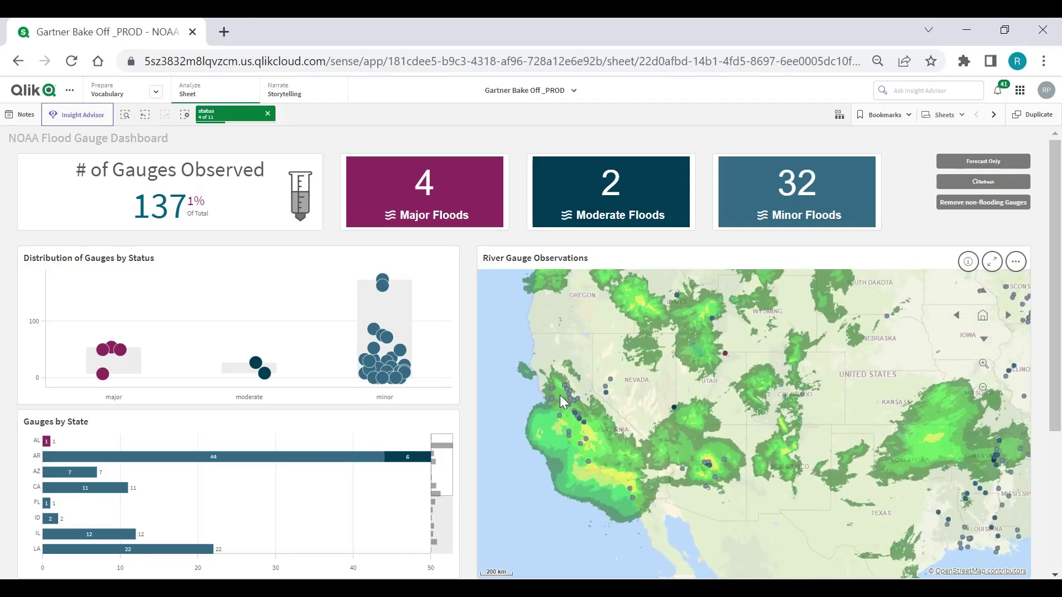
scroll(561, 395, "up", 2)
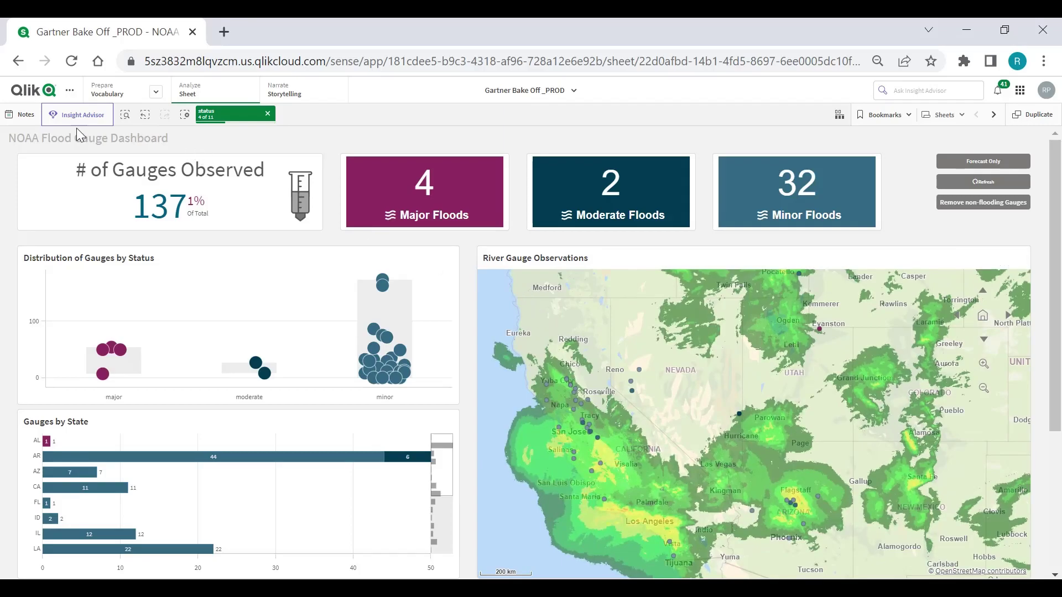
Read the Gartner Bake Off _PROD note in the app's Notes panel, then close it
left_click(21, 115)
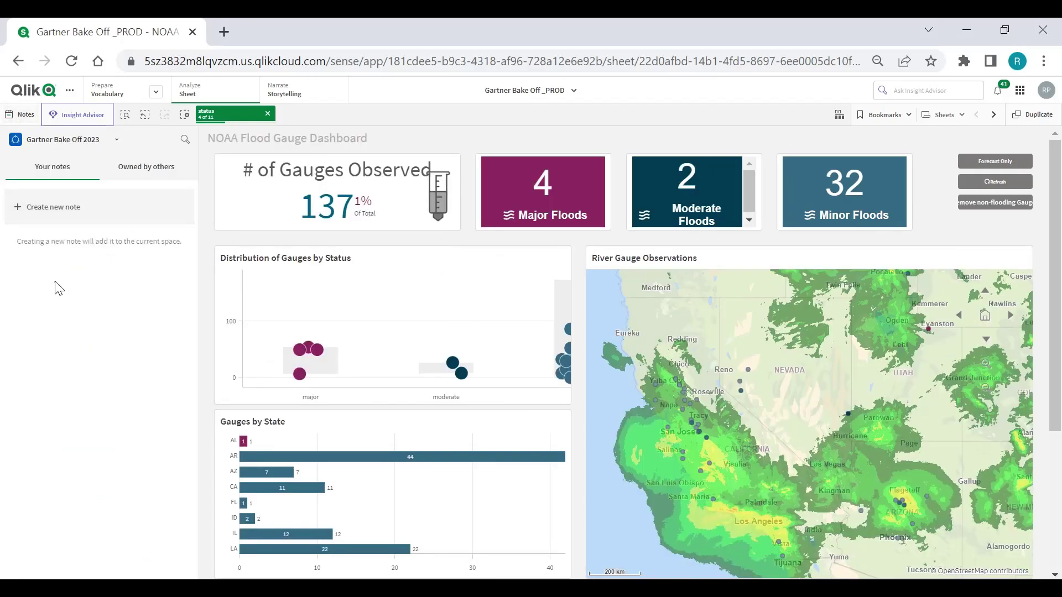
left_click(86, 284)
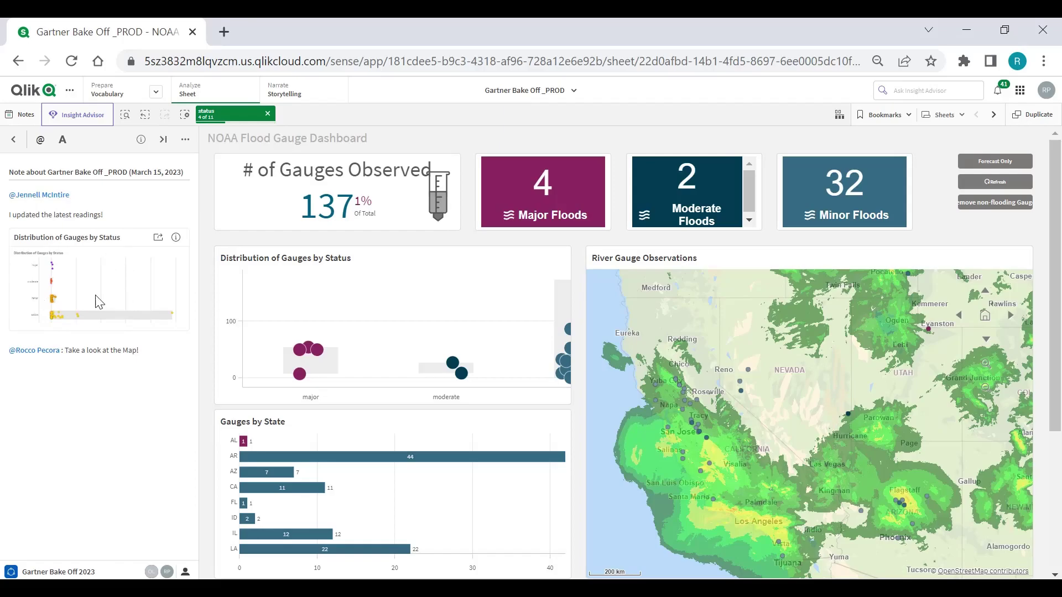
left_click(21, 114)
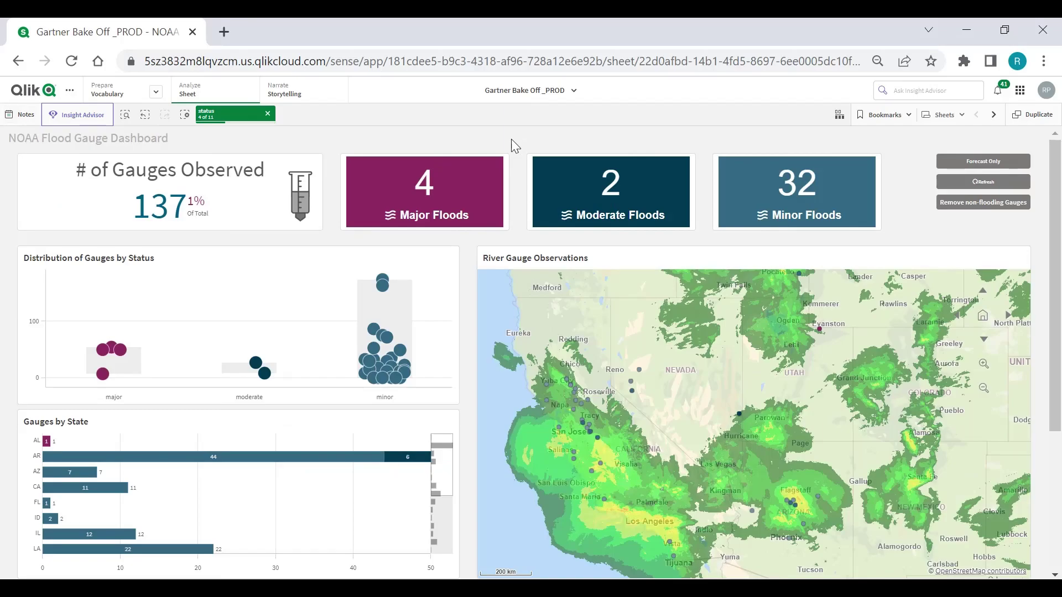
Animate the Number of Disasters and Population by Year chart to 2021, then advance to the damages sheet
left_click(995, 115)
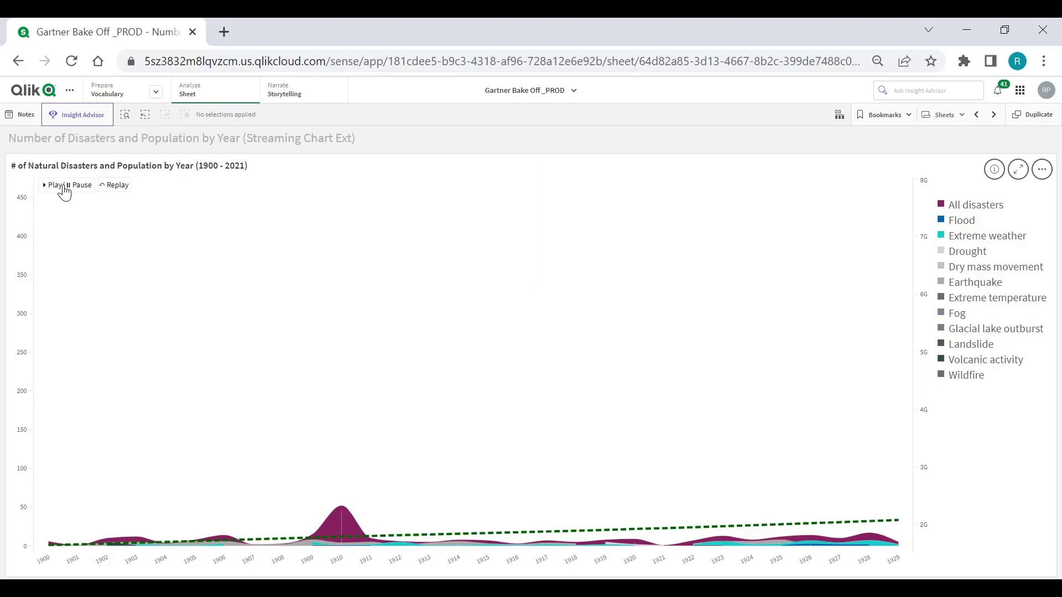
left_click(64, 188)
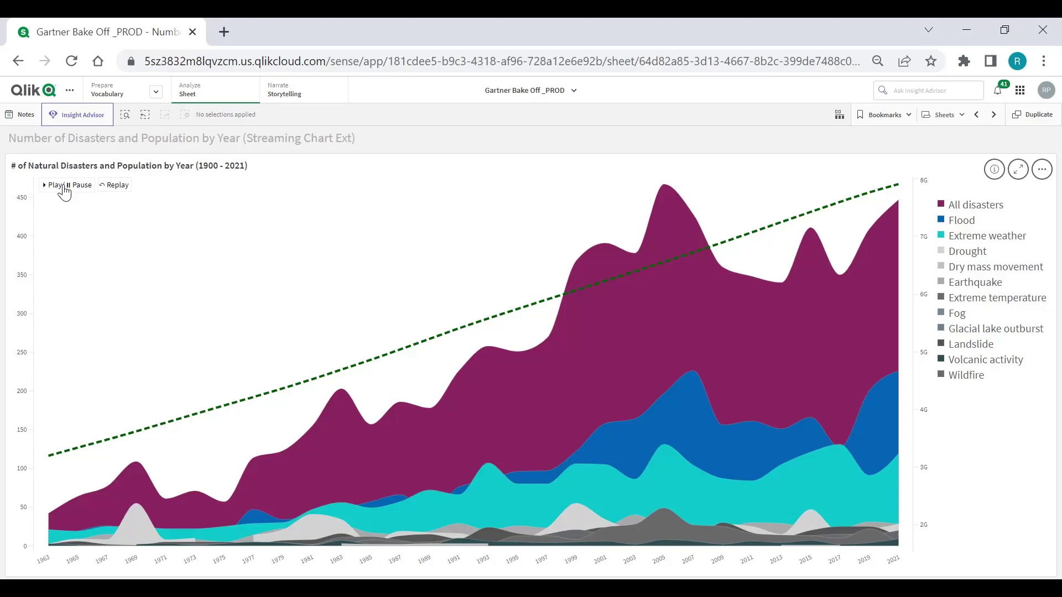
left_click(994, 117)
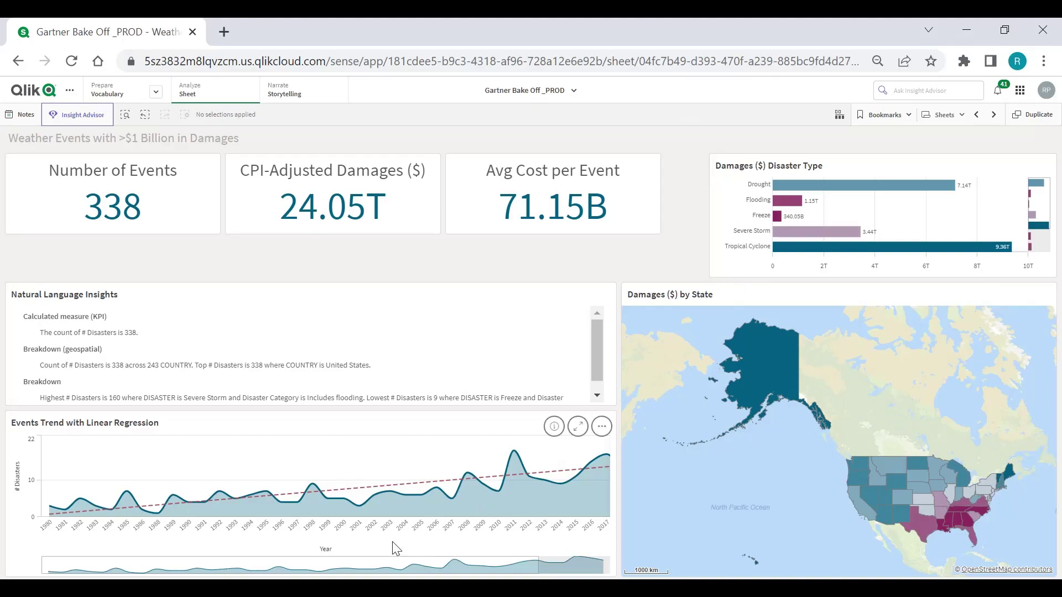
left_click_drag(330, 532, 612, 523)
left_click(607, 399)
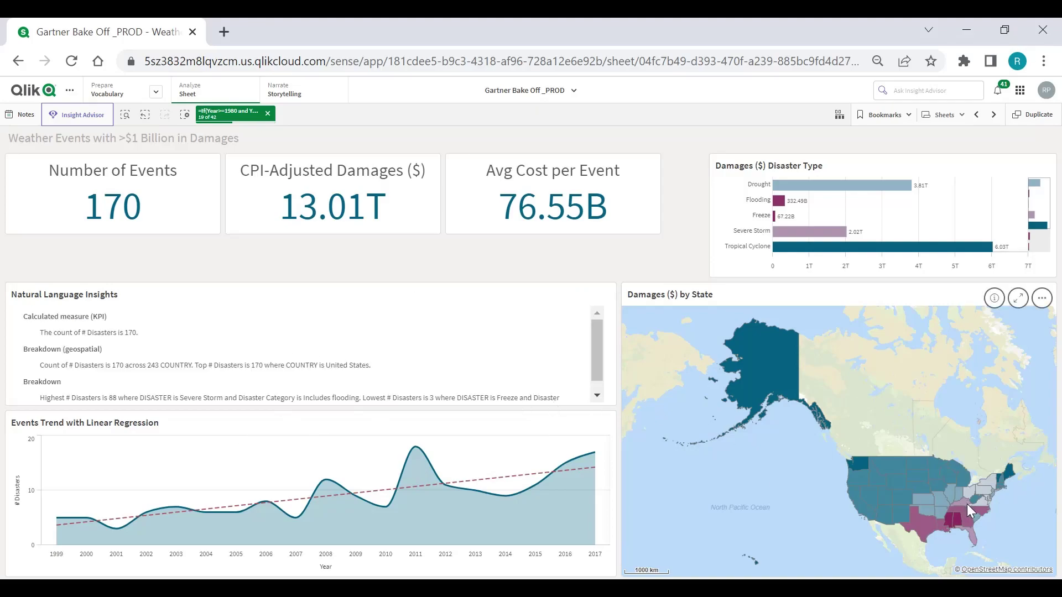
scroll(967, 503, "up", 3)
left_click_drag(924, 500, 837, 432)
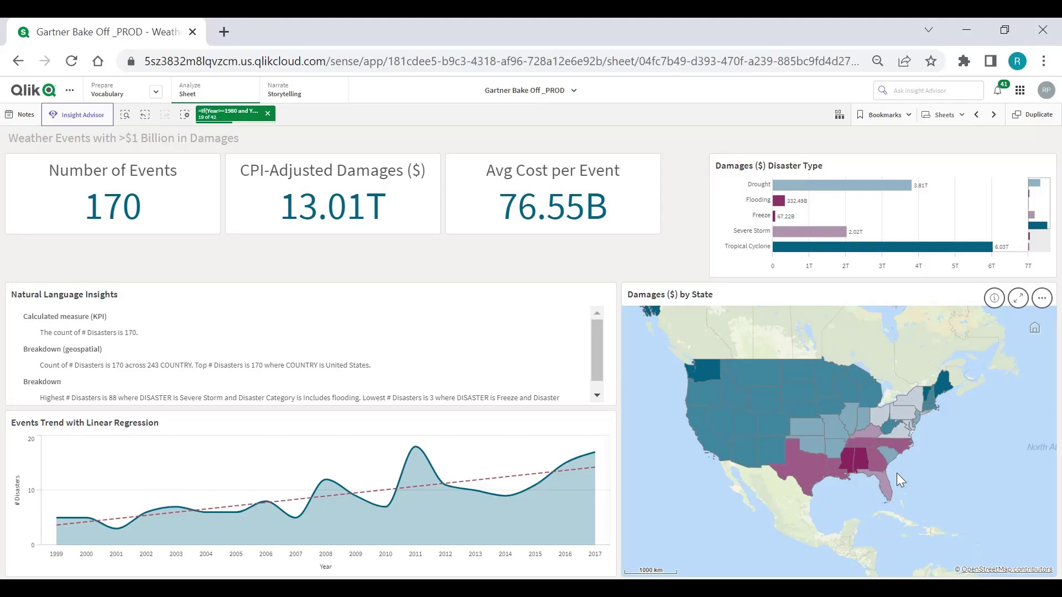
left_click(779, 201)
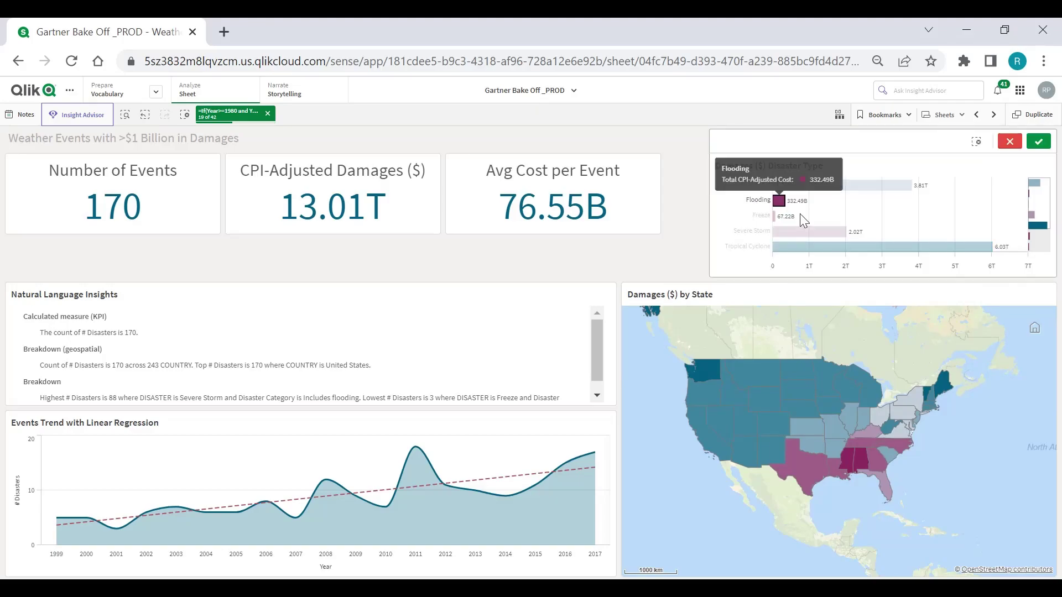
left_click(1038, 140)
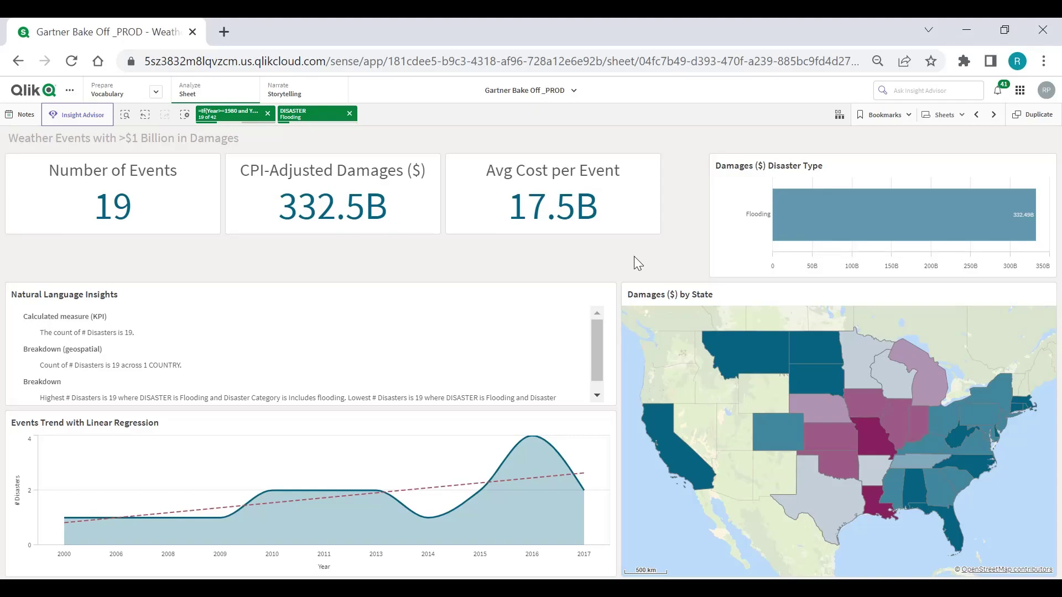
left_click(185, 115)
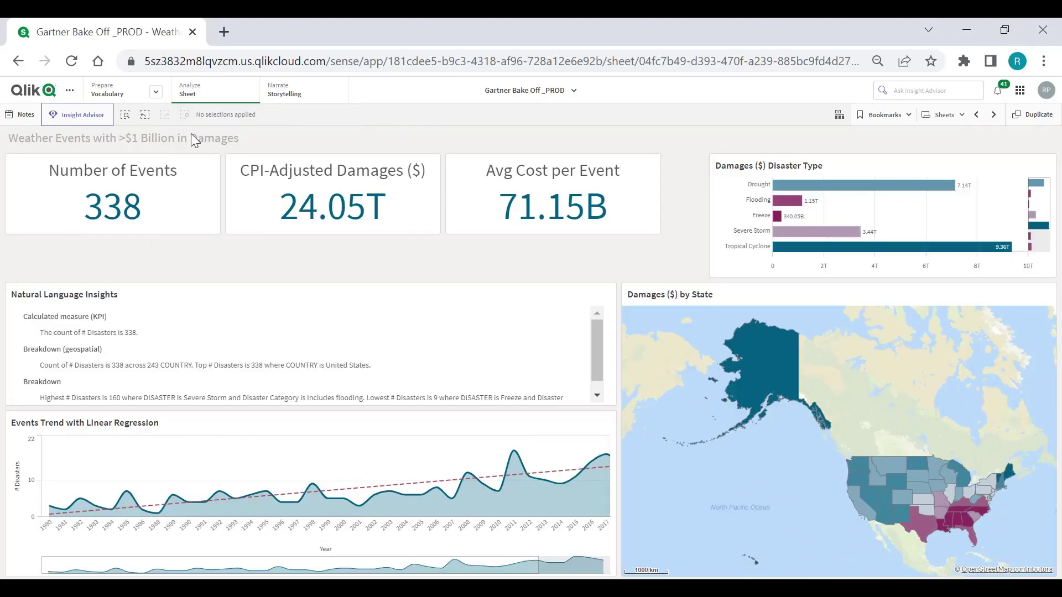
left_click(79, 116)
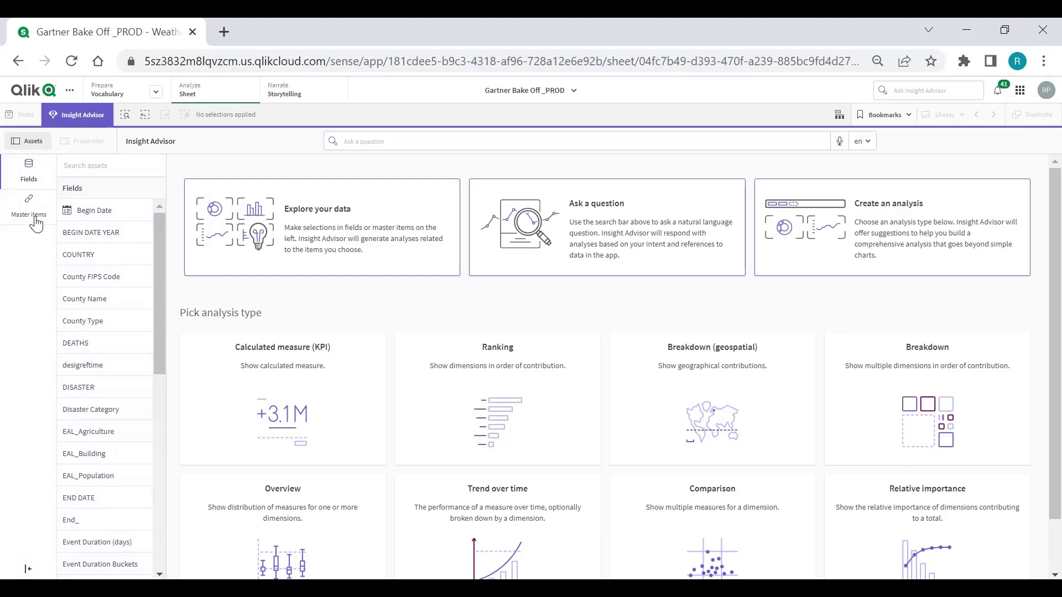
Add an Agriculture Value KPI from Insight Advisor to a newly created sheet
left_click(35, 219)
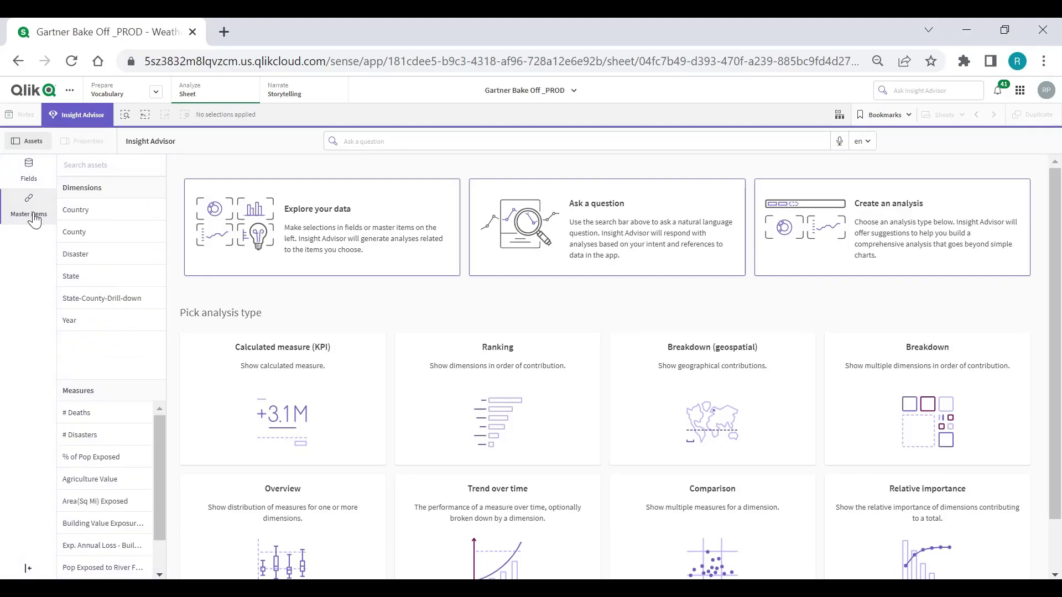
left_click(137, 481)
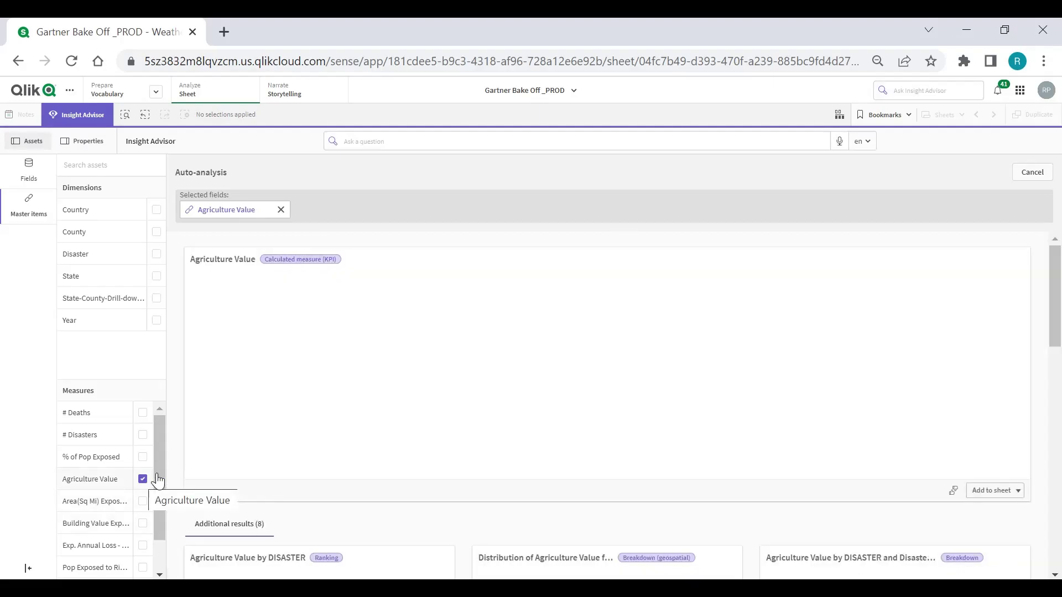
left_click(990, 490)
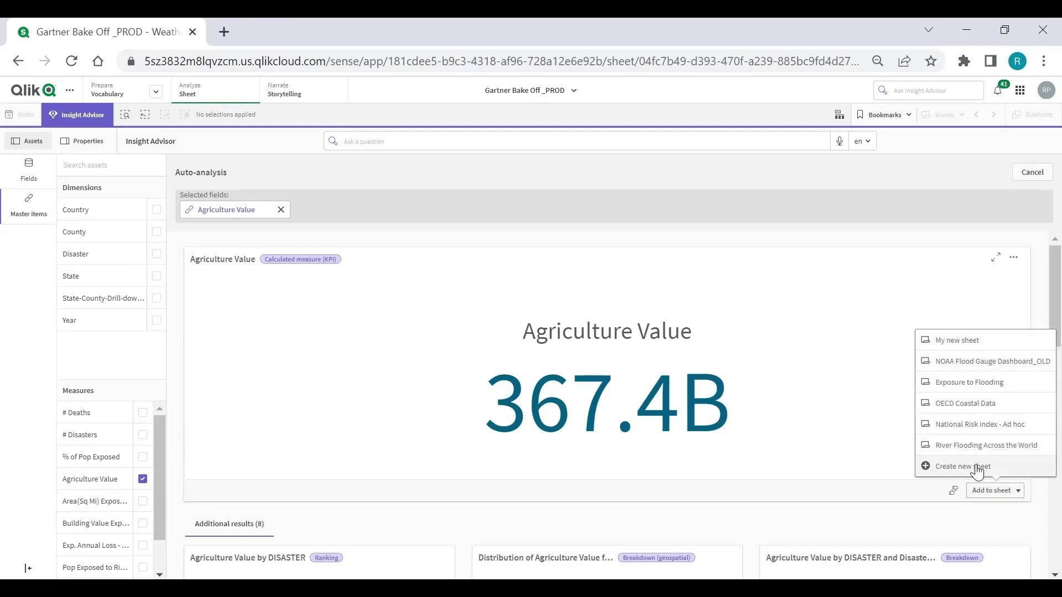
left_click(977, 470)
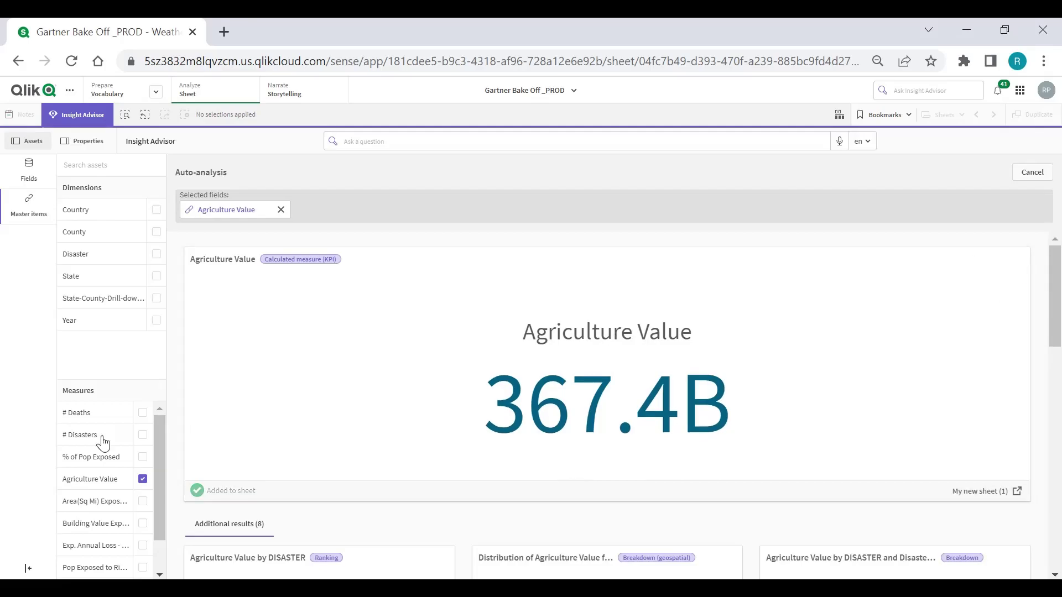
Swap the analysis to % of Pop Exposed and add its KPI to My new sheet (1)
left_click(143, 478)
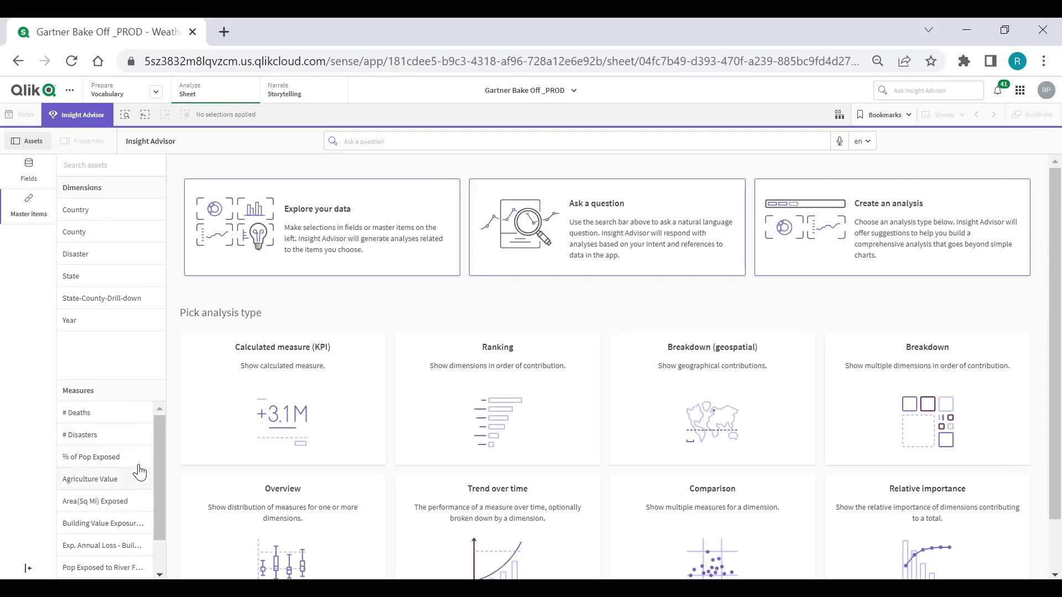
left_click(142, 457)
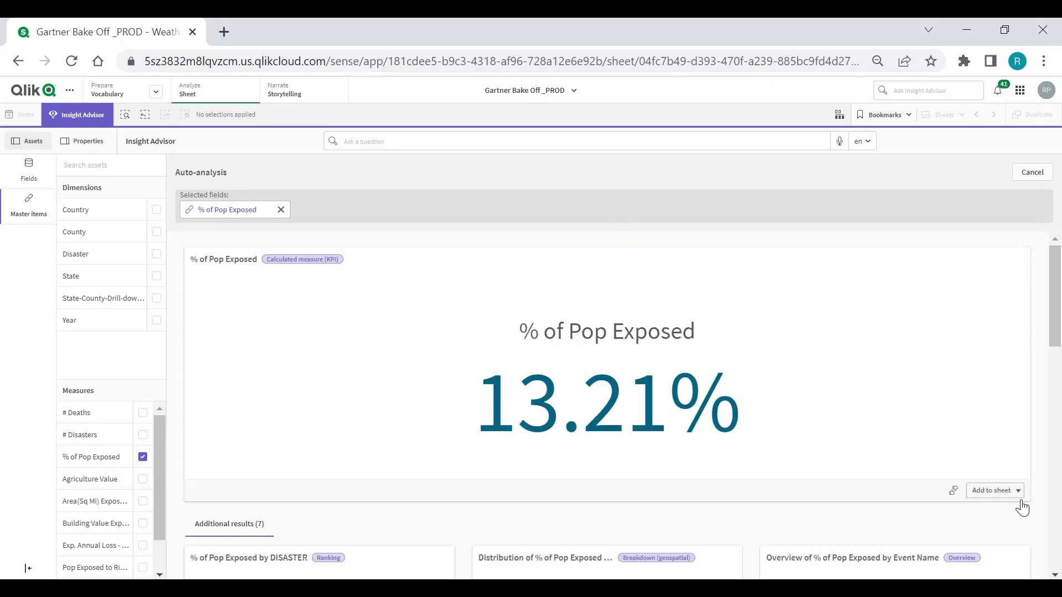
left_click(1007, 493)
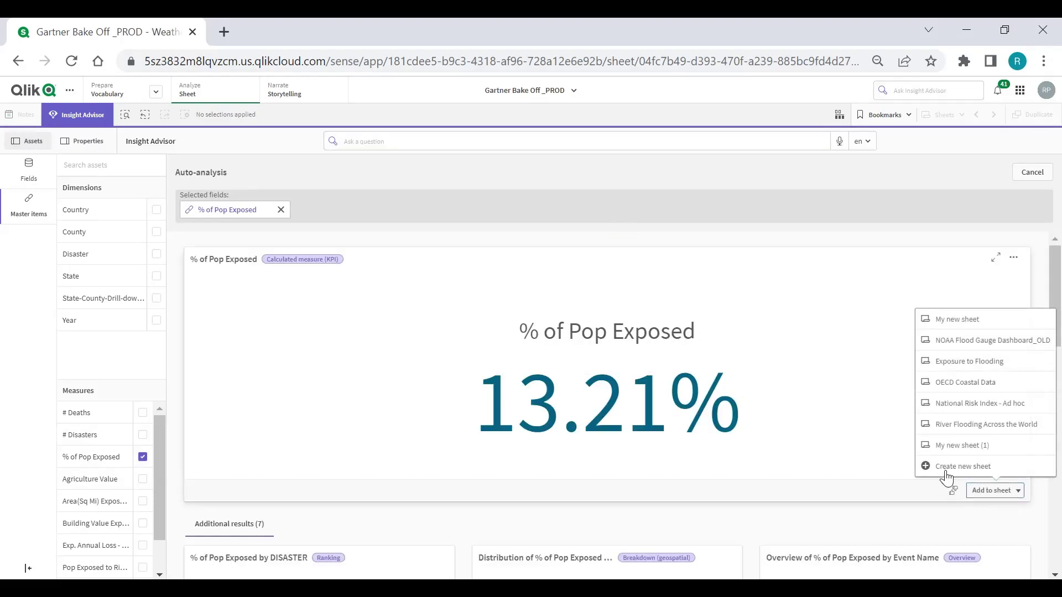
left_click(927, 446)
left_click(143, 457)
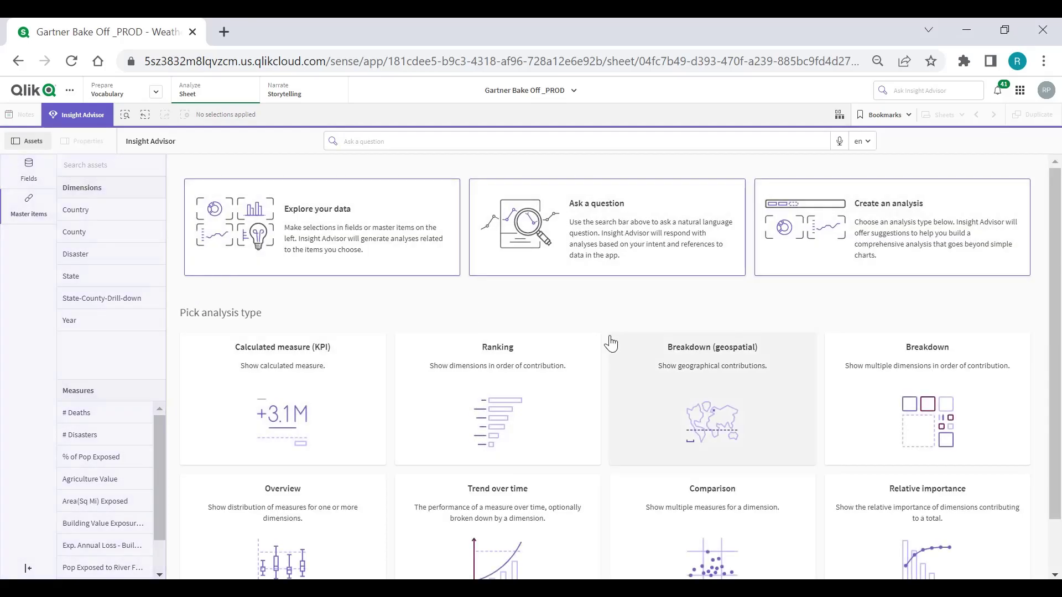
scroll(611, 343, "down", 2)
Build a k-means clustering of County by Population Exposed to Coastal Flooding and Pop Exposed to River Flooding
left_click(607, 570)
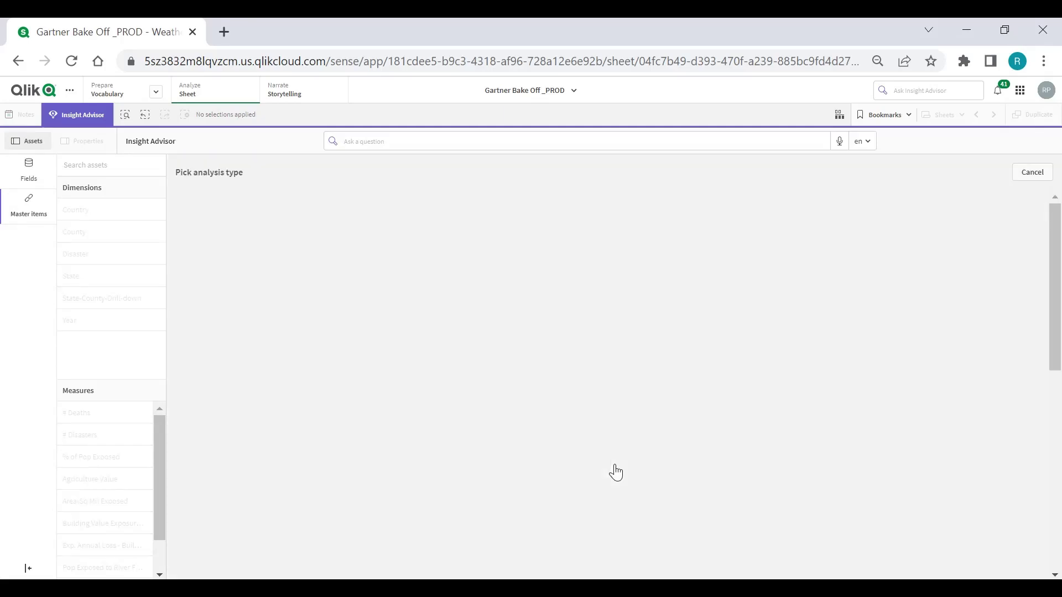
scroll(607, 473, "down", 3)
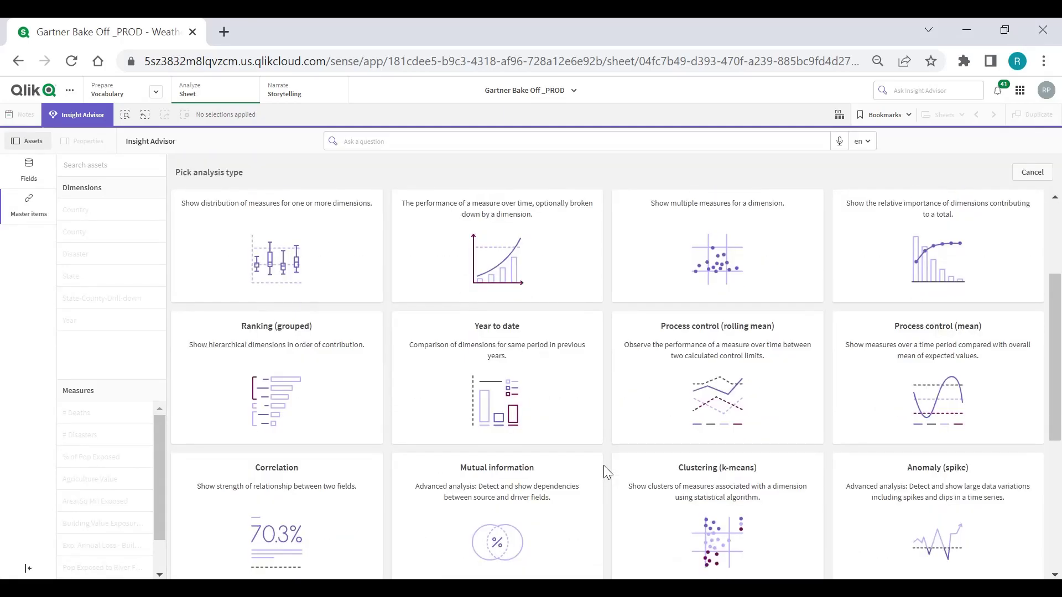
scroll(605, 470, "down", 3)
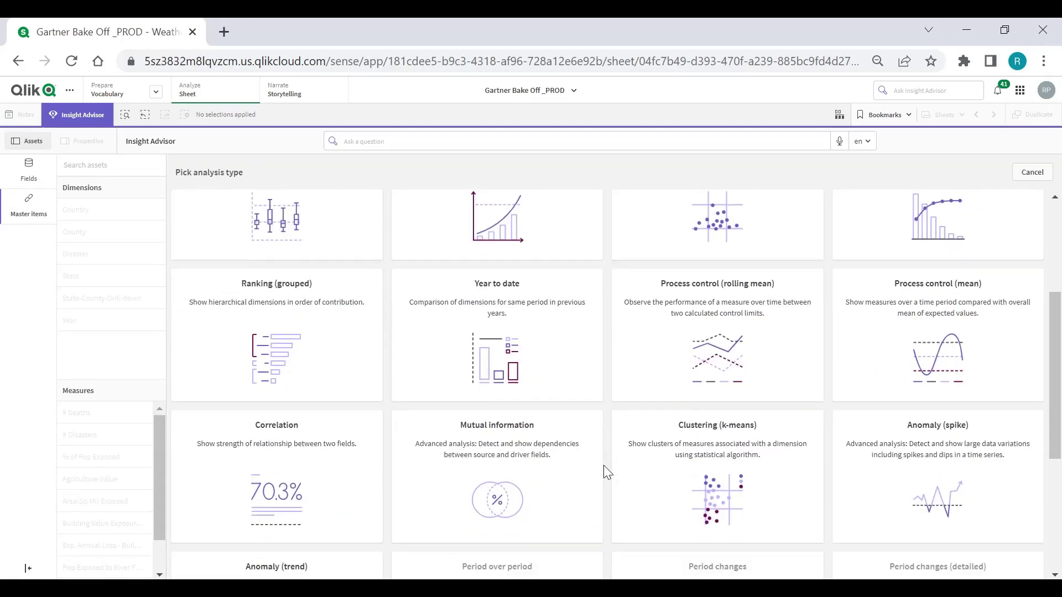
left_click(664, 379)
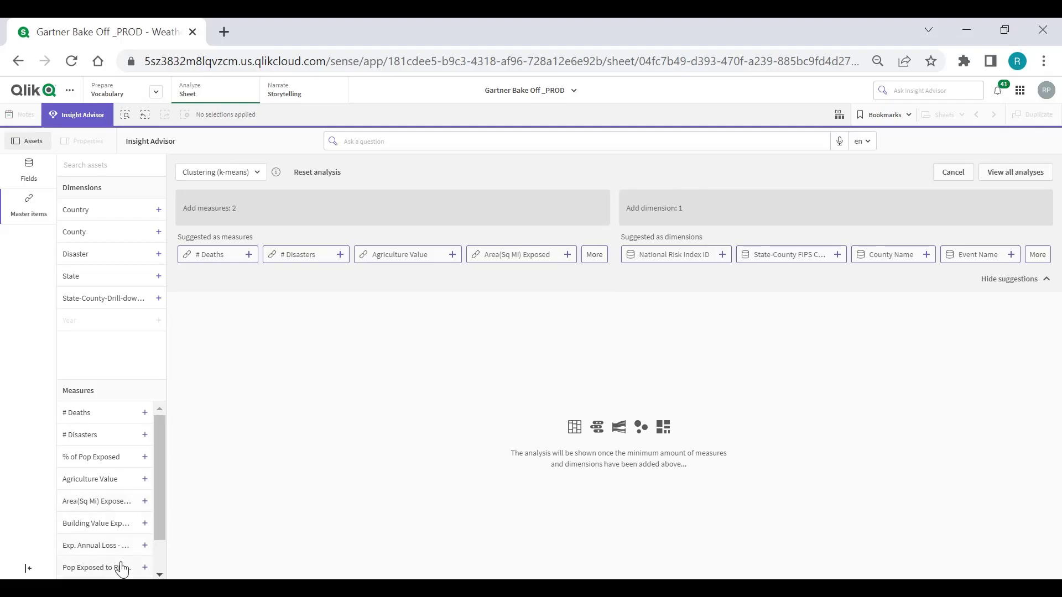
scroll(124, 559, "down", 1)
left_click(145, 549)
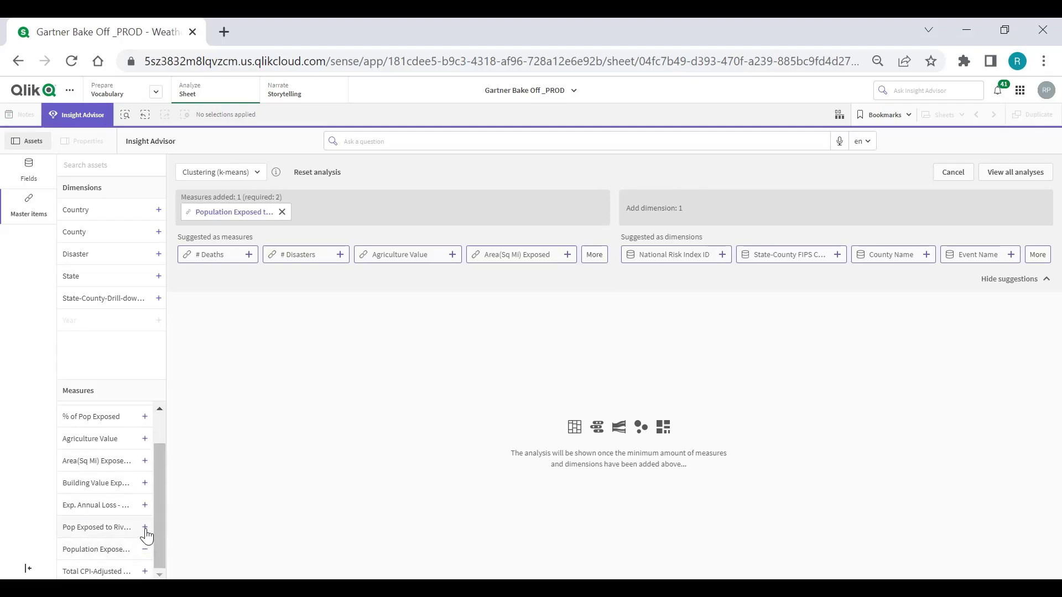
left_click(145, 528)
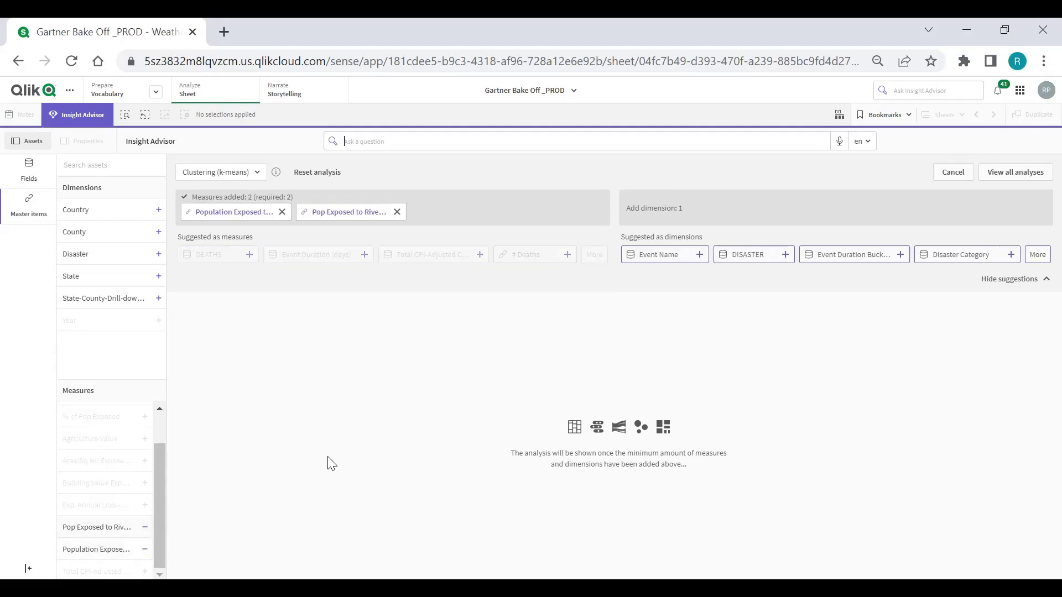
left_click(159, 232)
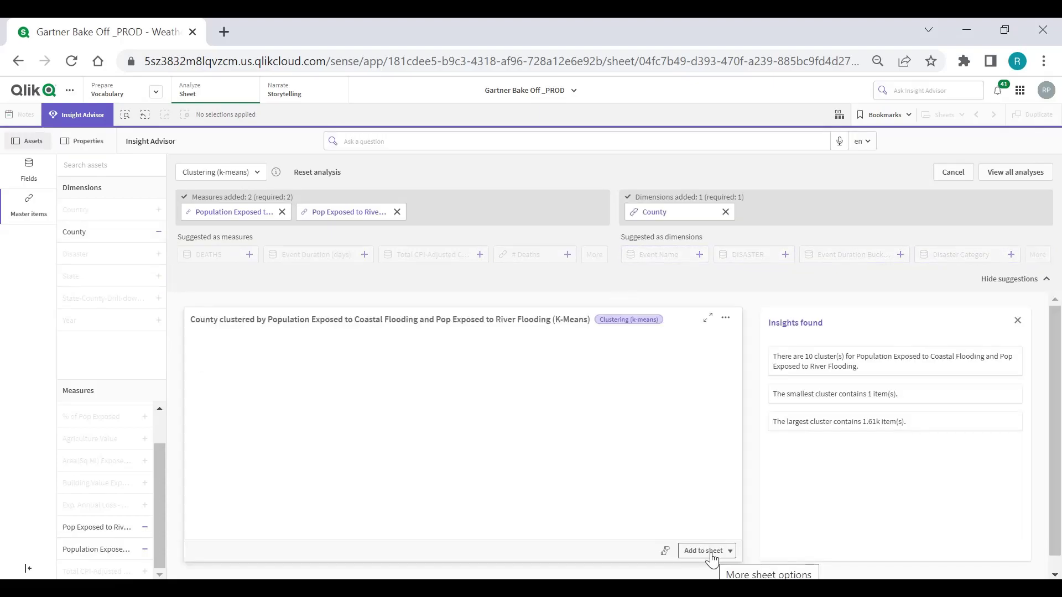
Place the clustering chart on My new sheet (1)
left_click(712, 557)
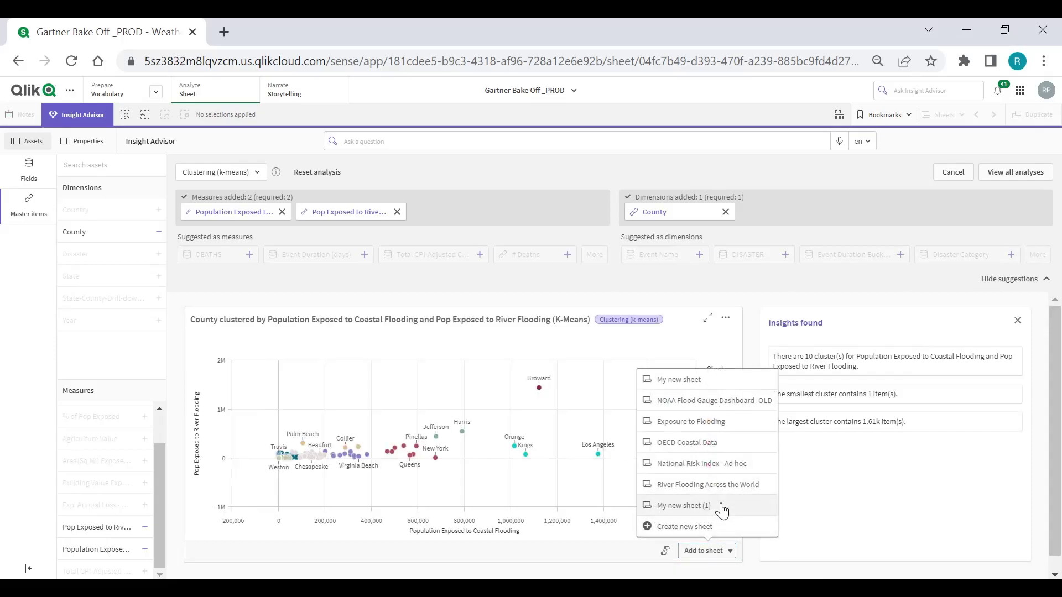
left_click(719, 505)
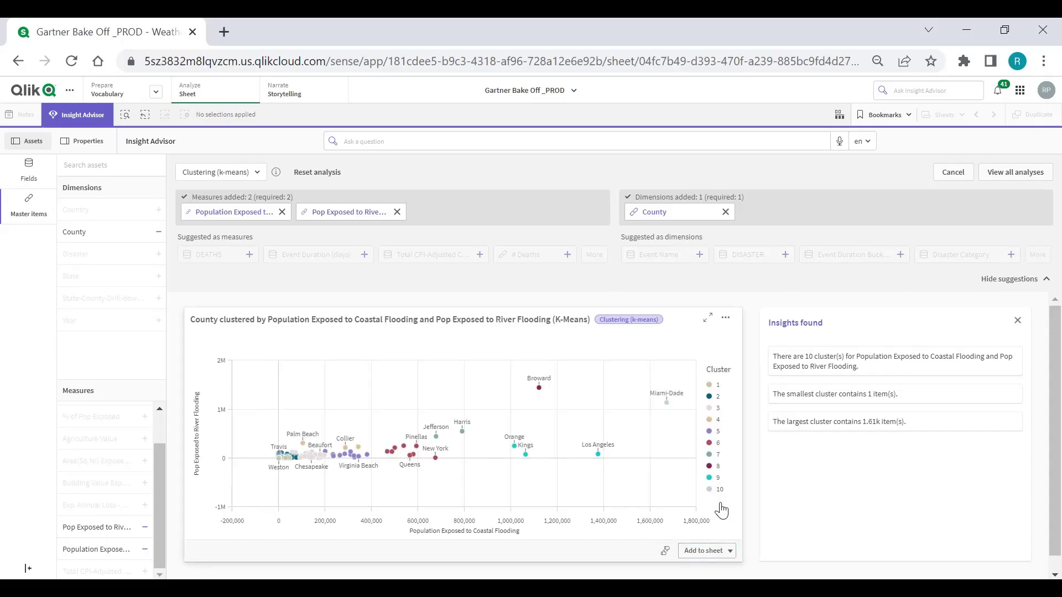
left_click(1024, 174)
left_click(563, 141)
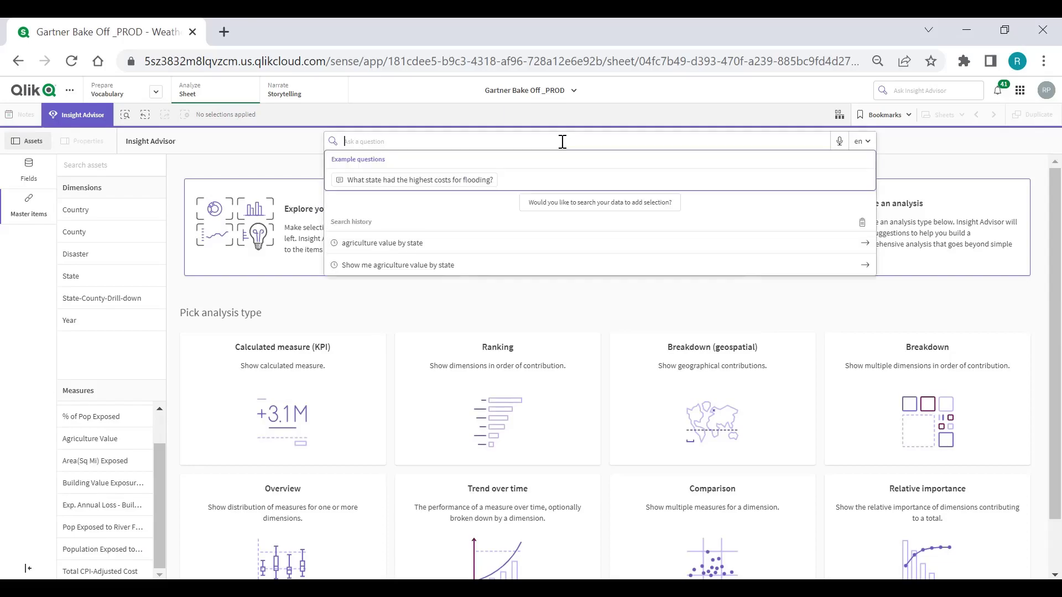
Ask 'agriculture value by state' and add the resulting ranking bar chart to My new sheet (1)
type("AGRIC")
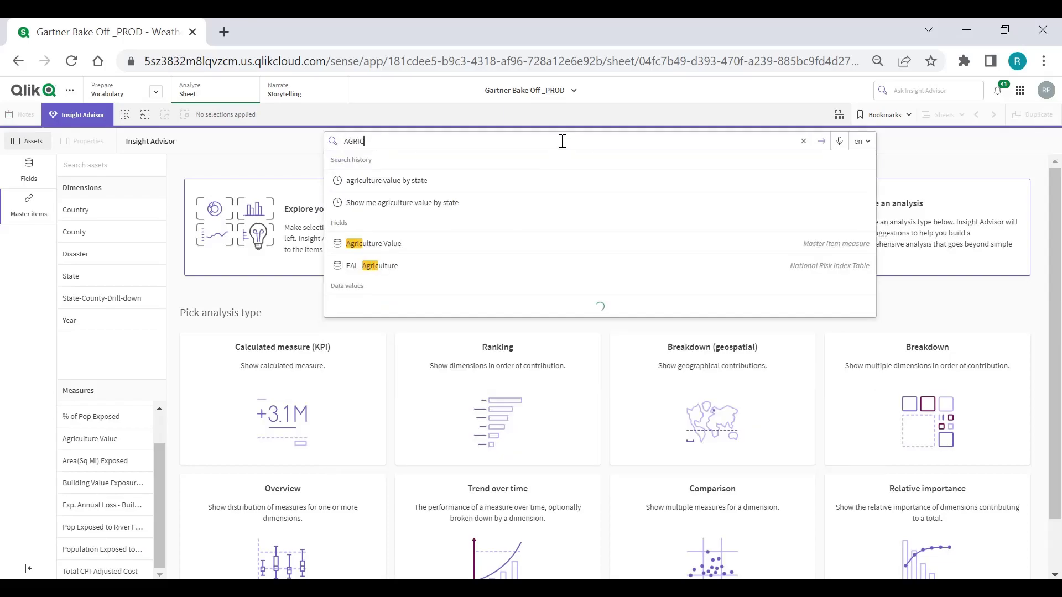
left_click(556, 180)
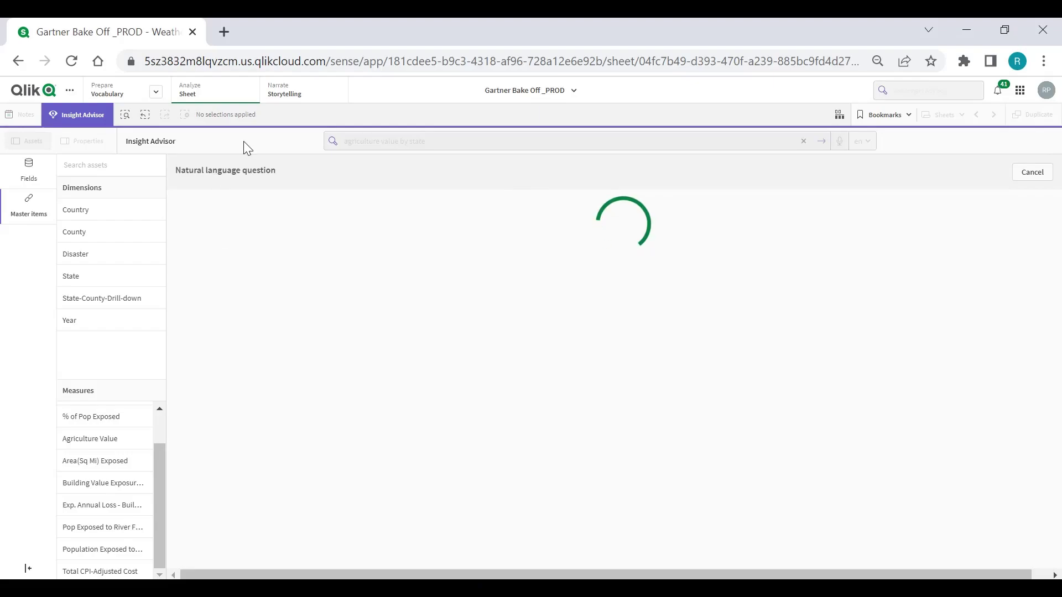
scroll(457, 529, "down", 4)
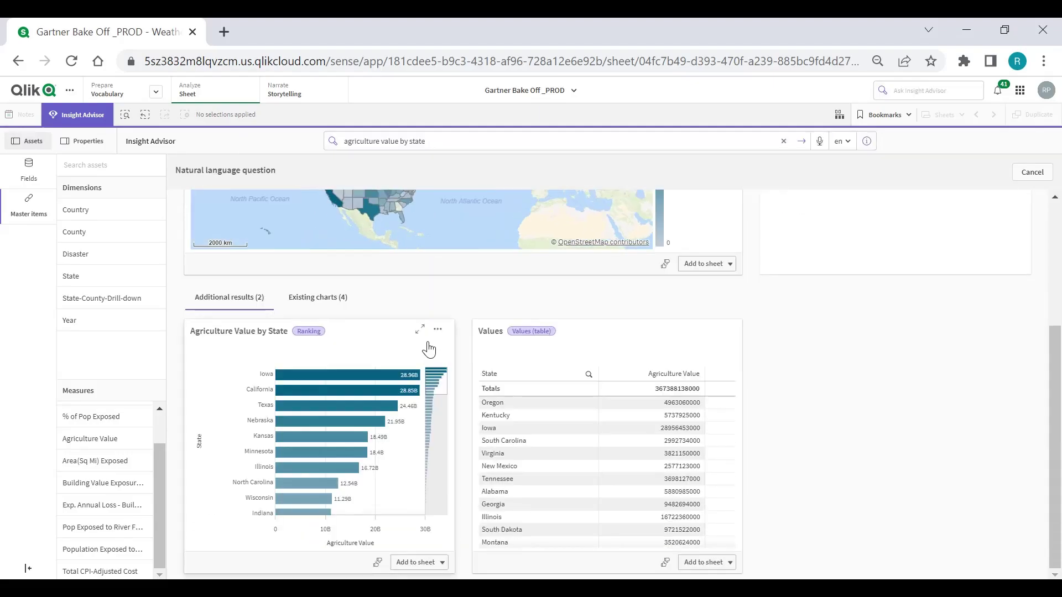
left_click(421, 330)
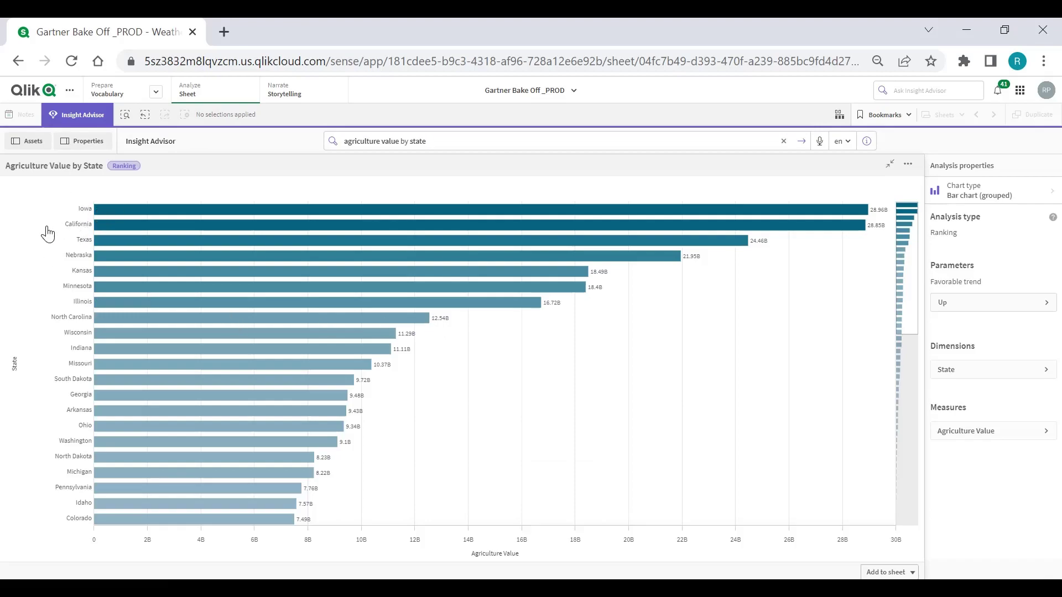
mouse_move(47, 229)
left_click(881, 569)
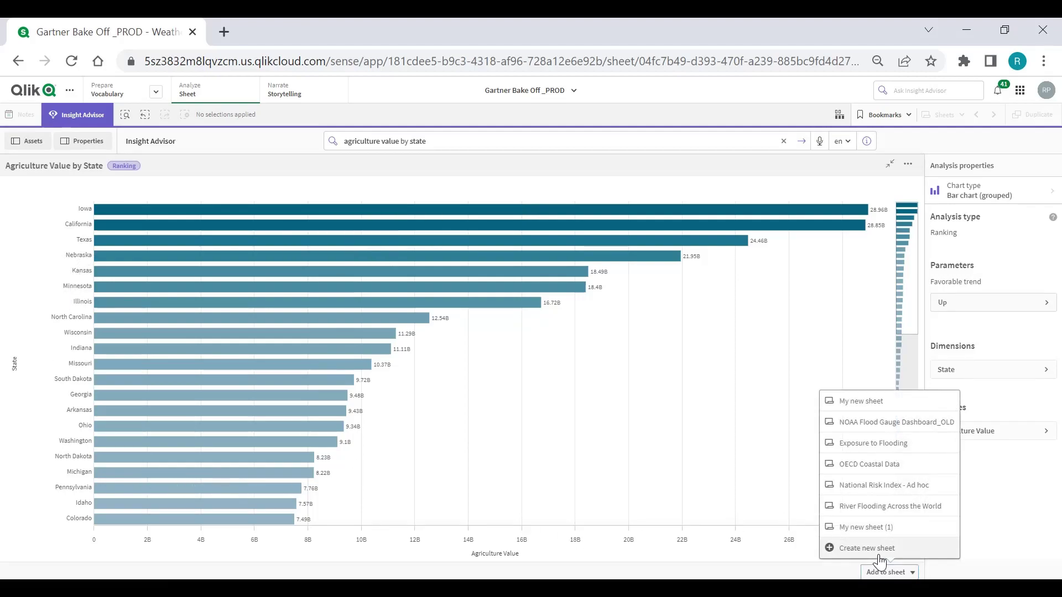
left_click(873, 528)
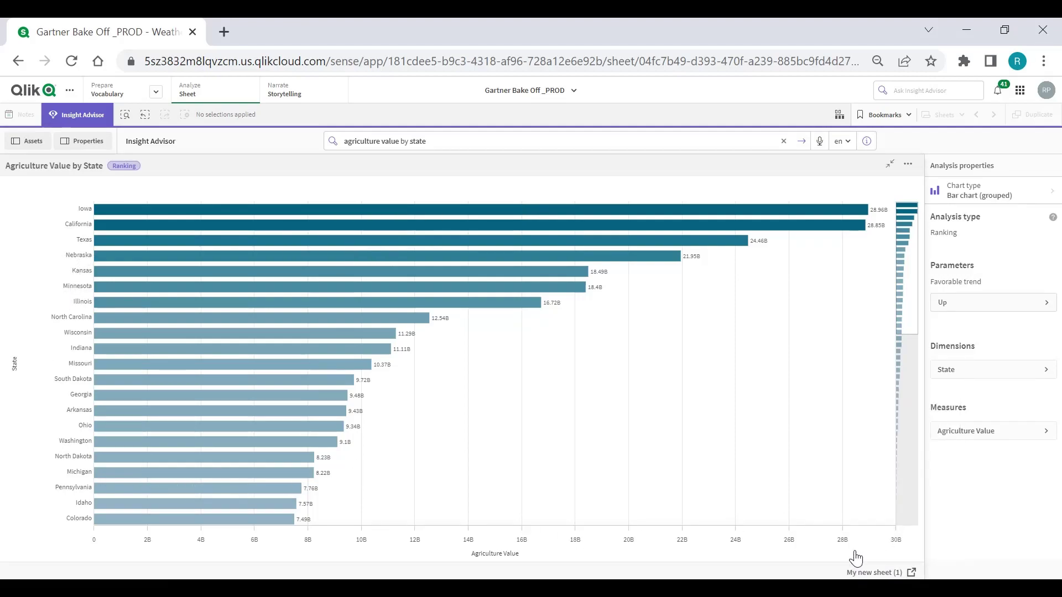
left_click(874, 573)
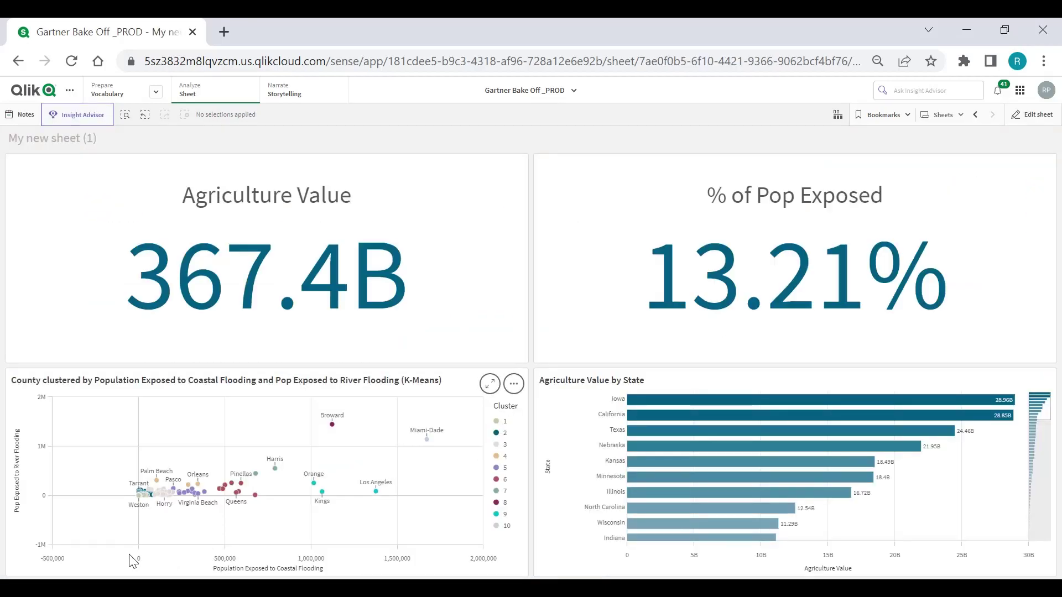
Lasso coastal and river flooding exposure ranges on the scatter plot, cutting KPIs to 2.83B and 0.46%
left_click_drag(130, 562, 248, 562)
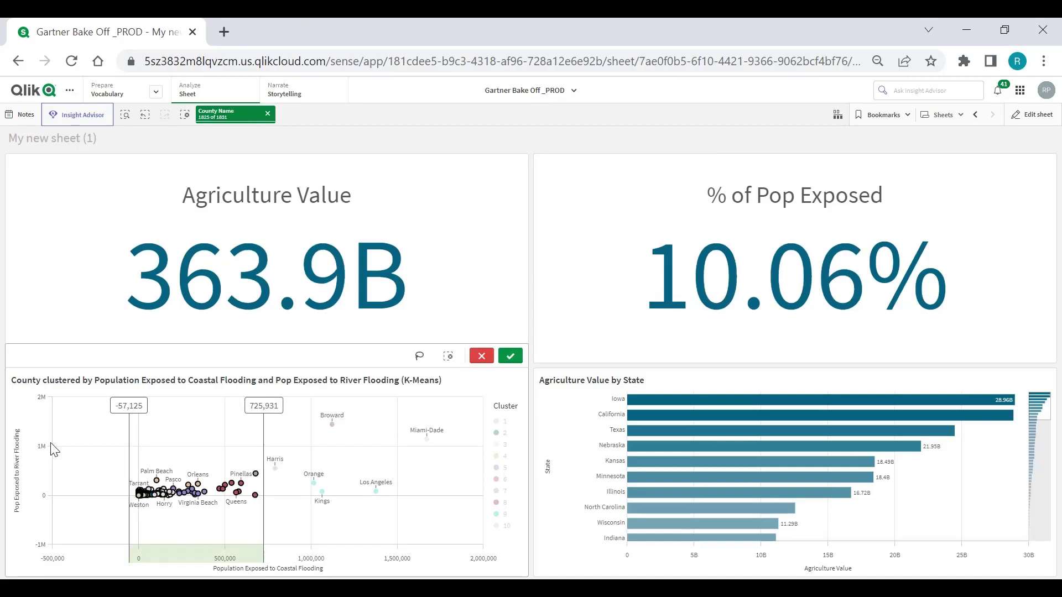
left_click_drag(54, 443, 55, 483)
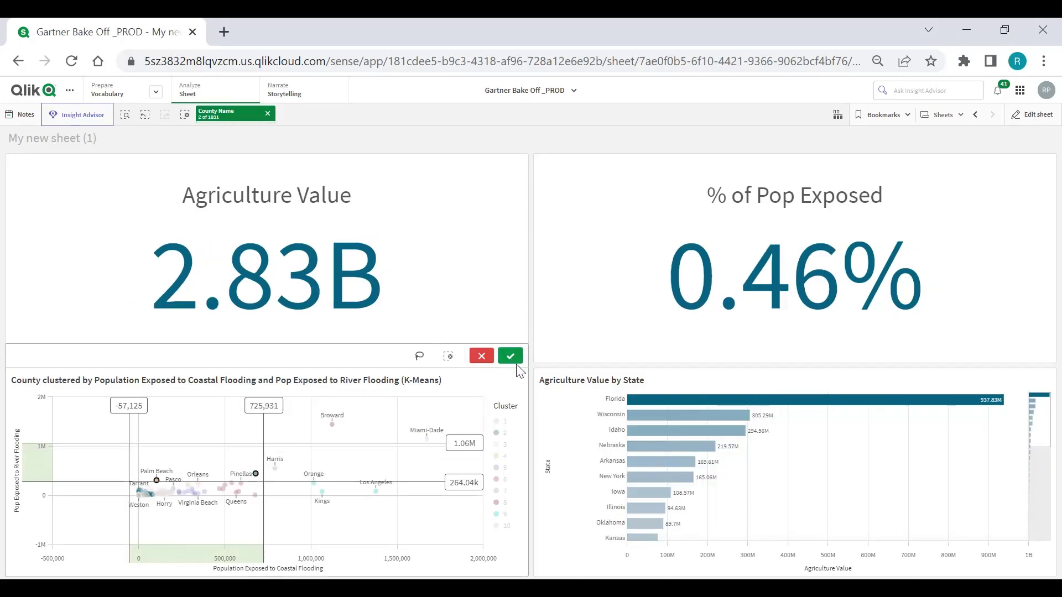
left_click(510, 355)
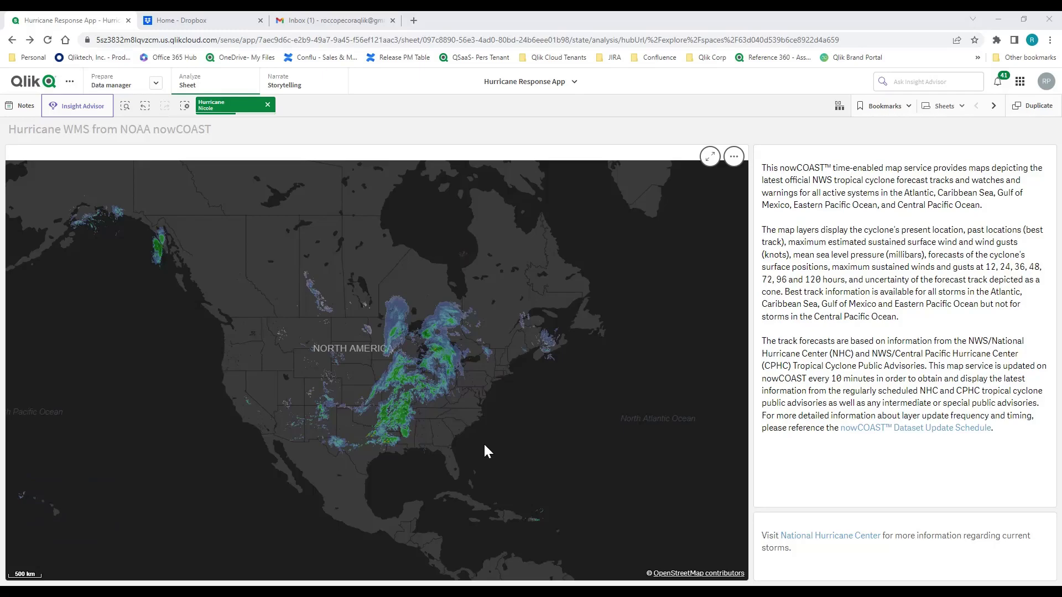
Advance past the OIM_Latest Hurricane wind map to the Hurricane Nicole shelters sheet
scroll(485, 446, "down", 3)
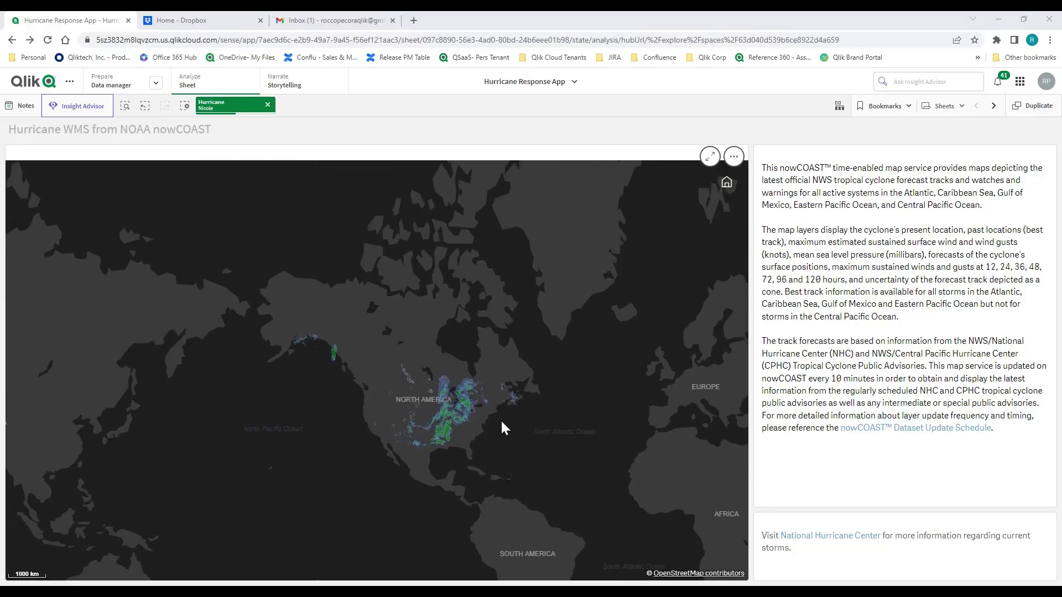
left_click(994, 106)
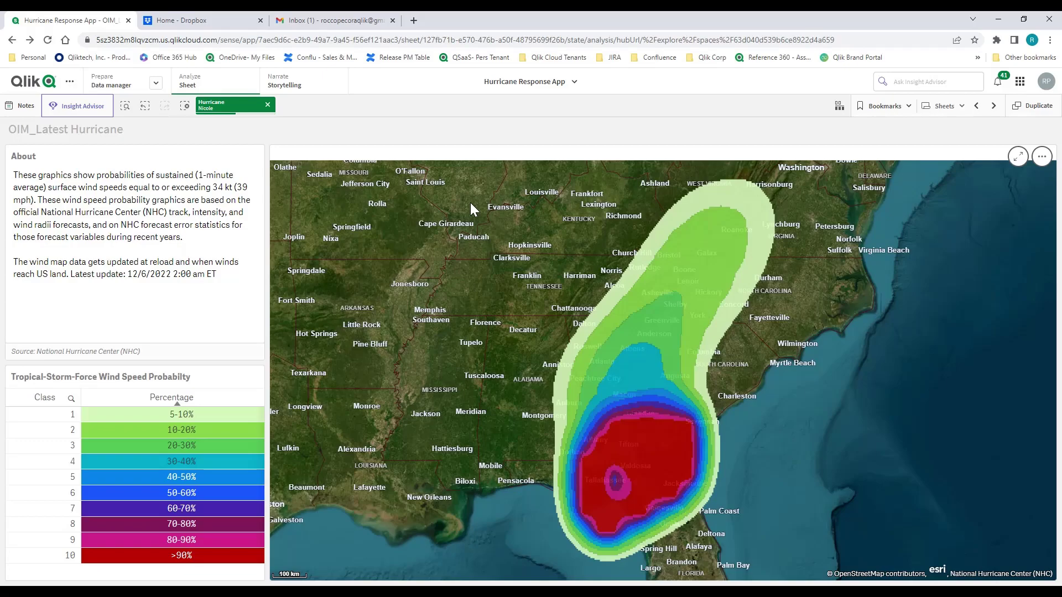
left_click(994, 106)
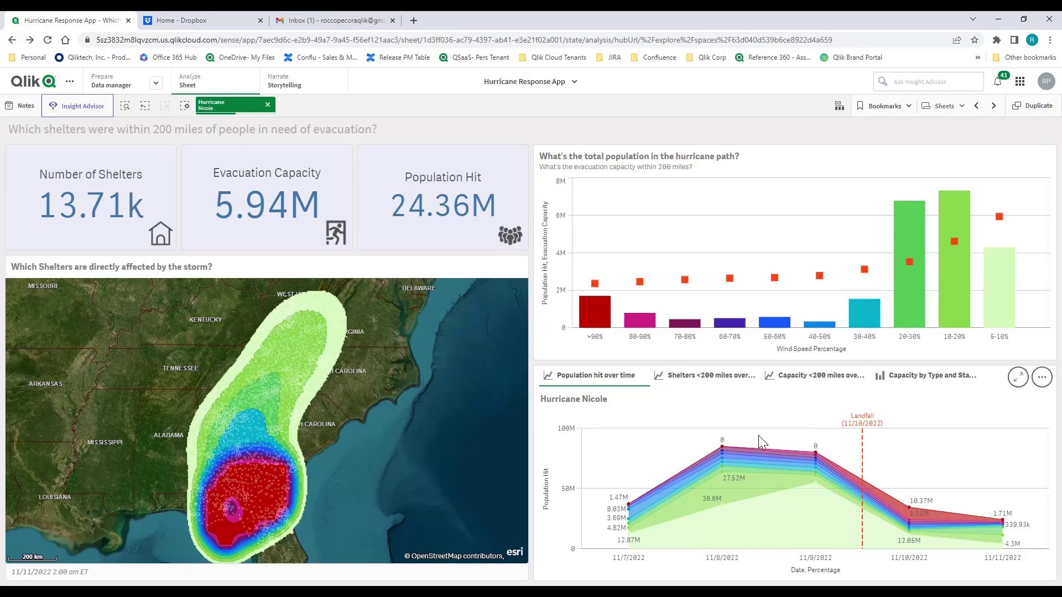
Advance to the Hurricane Nicole hospitals sheet showing 480 hospitals in the path
left_click(994, 105)
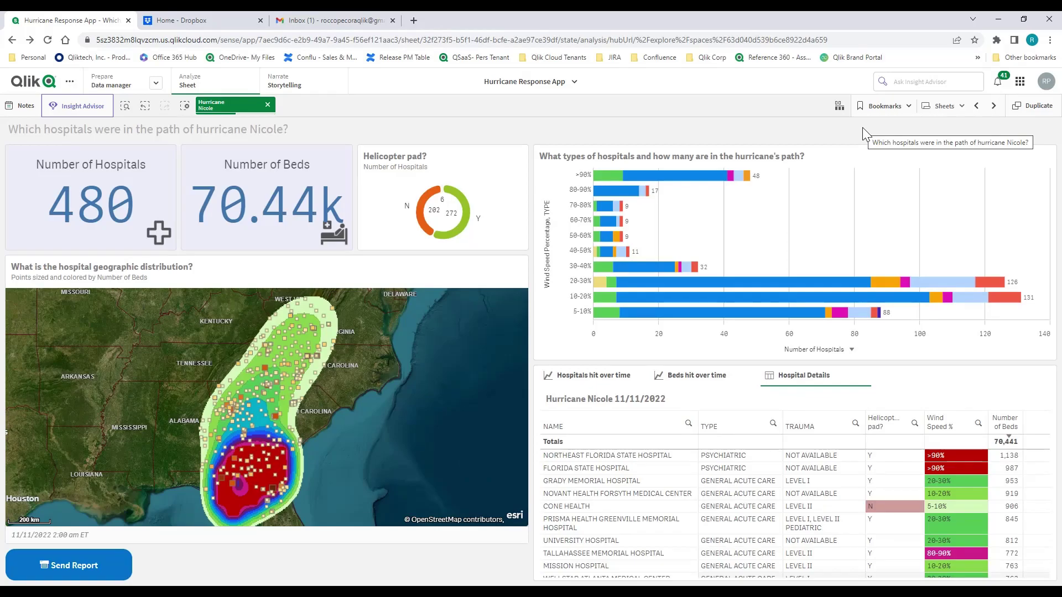
Filter hospitals to helicopter pad Y, type GENERAL ACUTE CARE, and trauma LEVEL I and LEVEL II
left_click(465, 221)
left_click(507, 133)
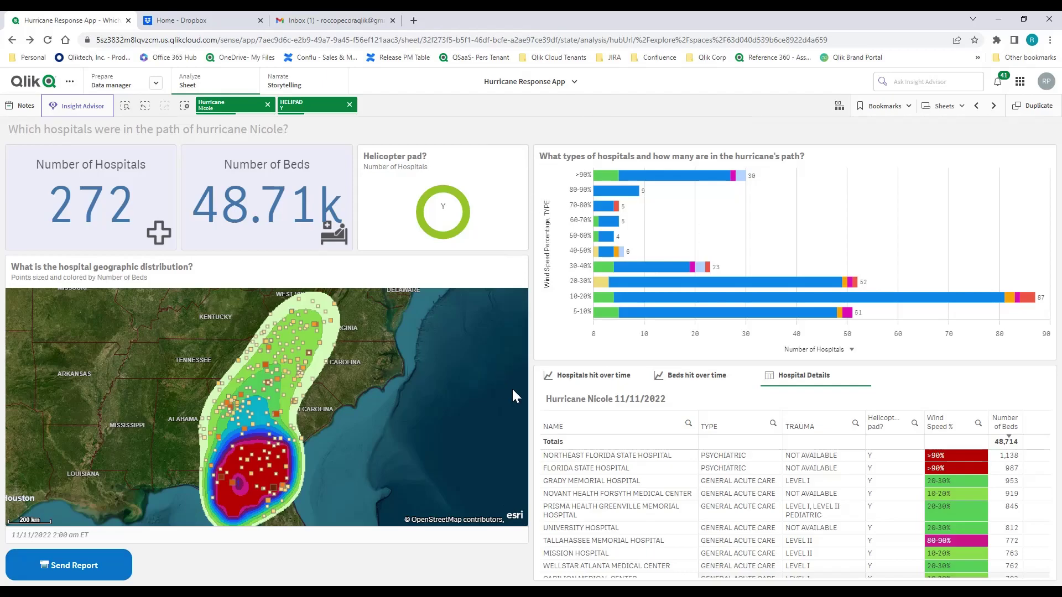
left_click(720, 496)
left_click(764, 400)
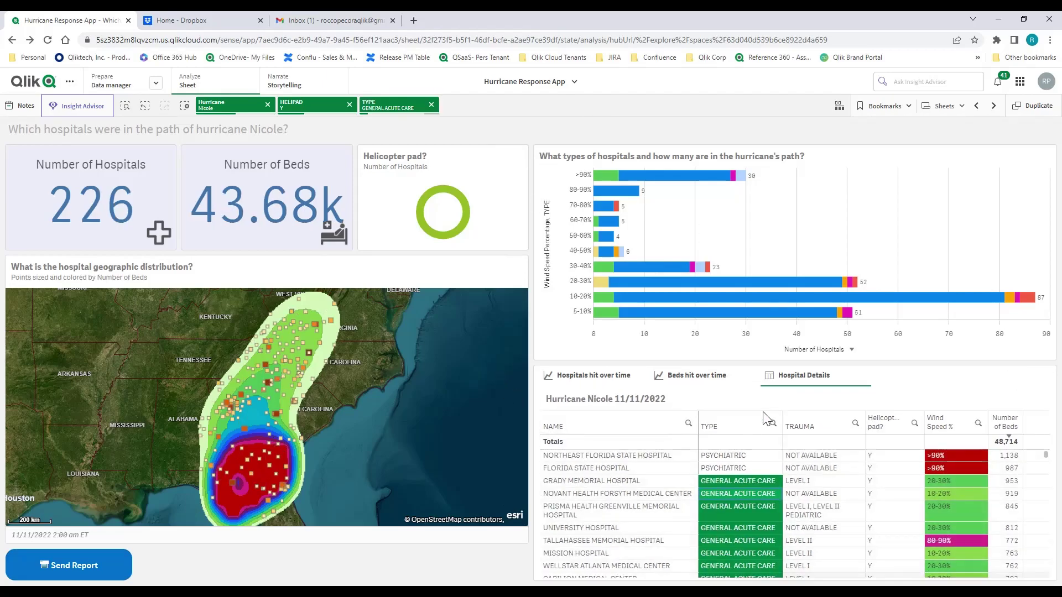
left_click(795, 455)
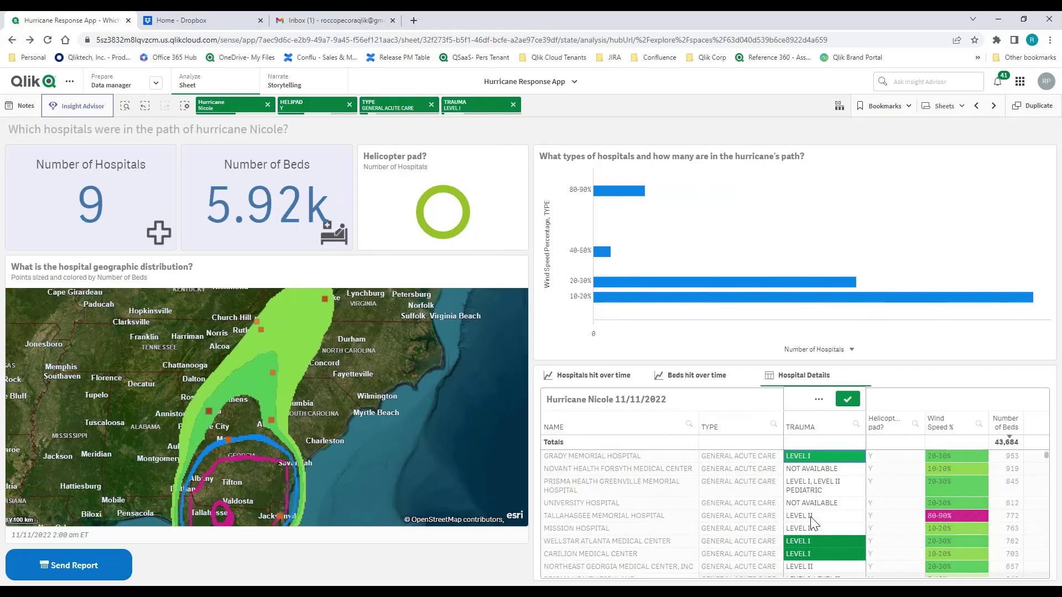
left_click(799, 515)
left_click(848, 400)
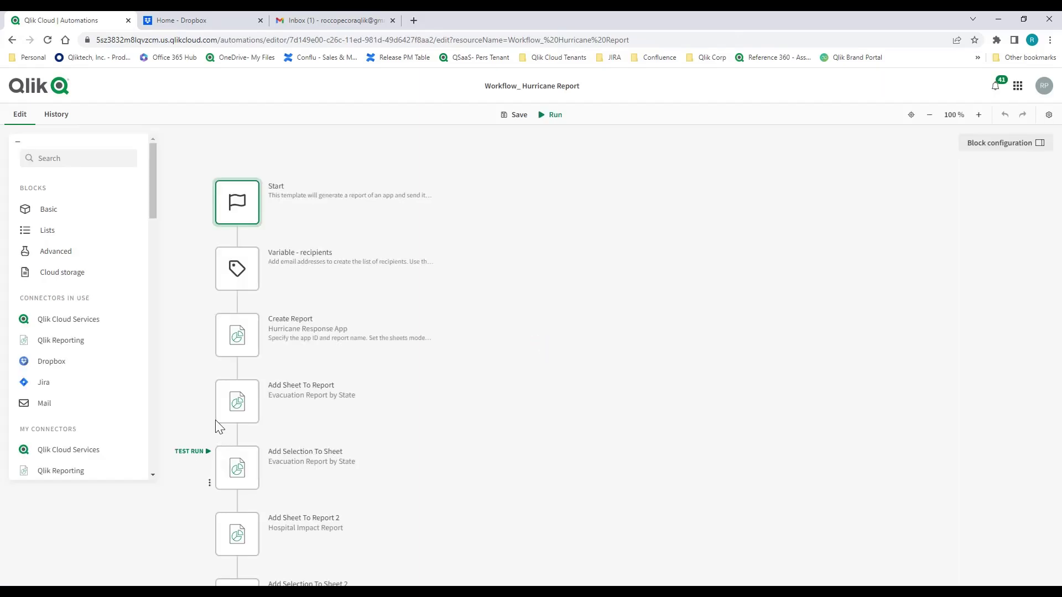
Review the automation's Generate Report, Dropbox, Create Issue and Send Mail blocks, then bring up Dropbox
scroll(434, 277, "down", 2)
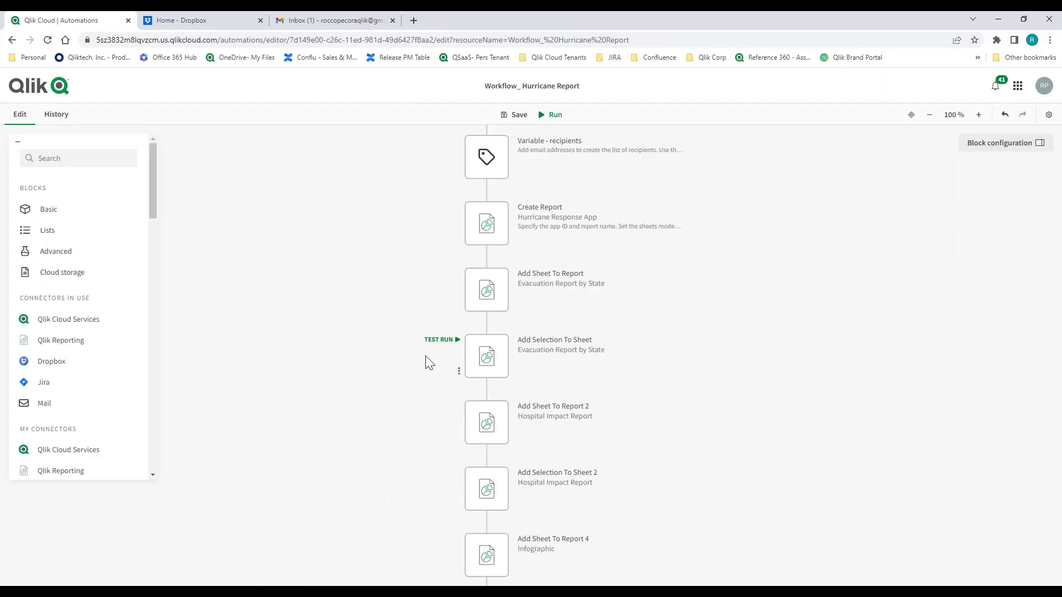
scroll(378, 402, "down", 5)
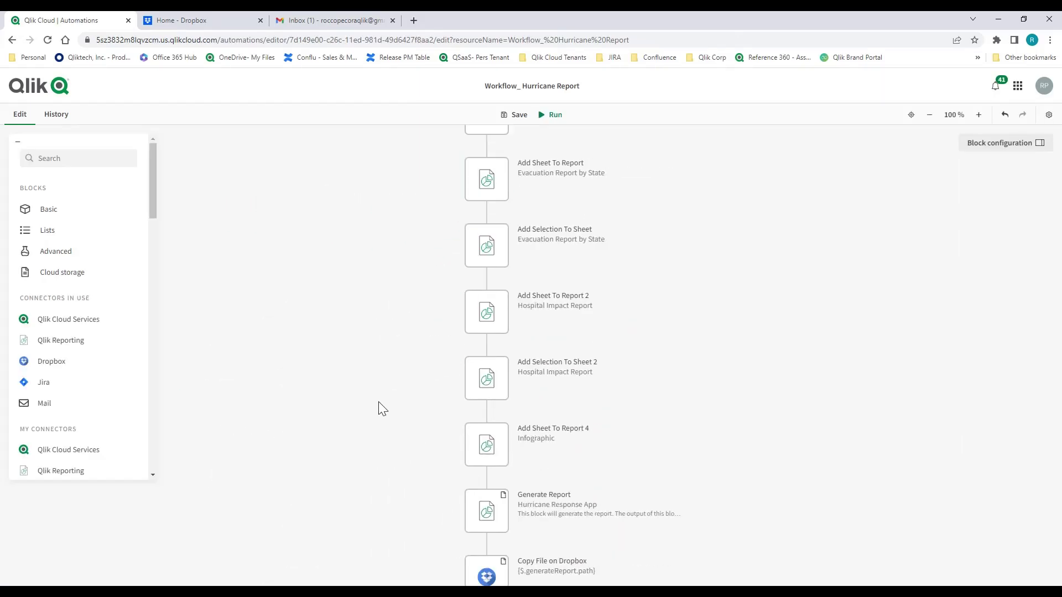
scroll(381, 410, "down", 3)
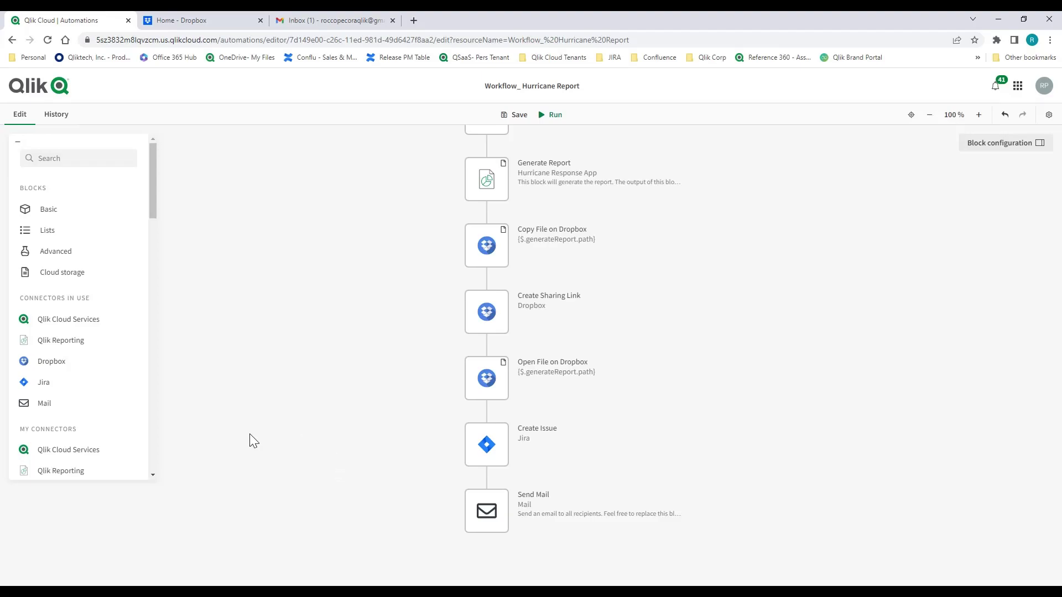
left_click(212, 21)
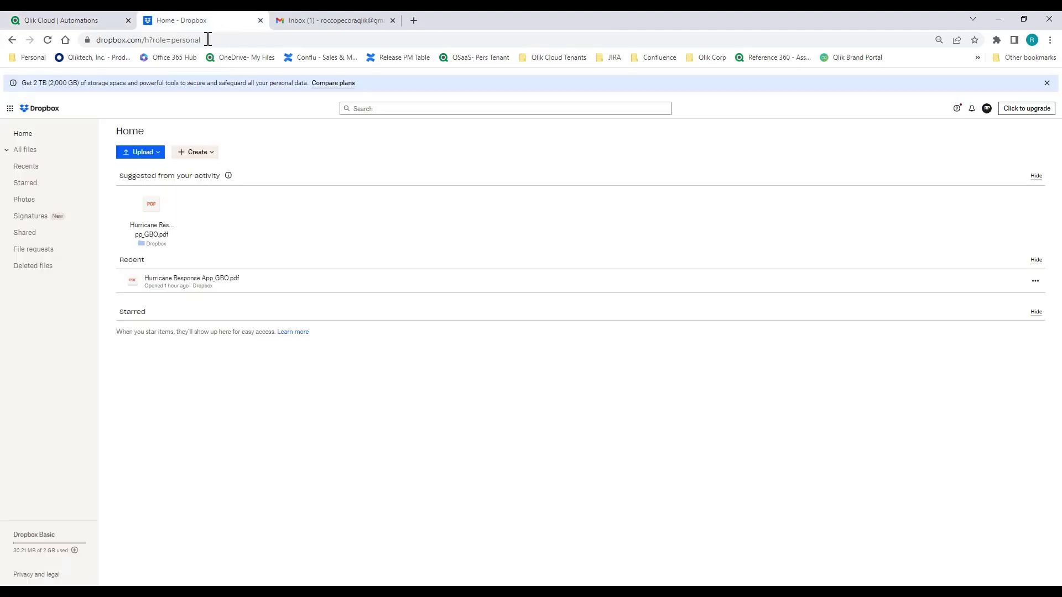
Preview Hurricane Response App_GBO.pdf through its Florida, Georgia and infographic pages, then go to Gmail
left_click(161, 233)
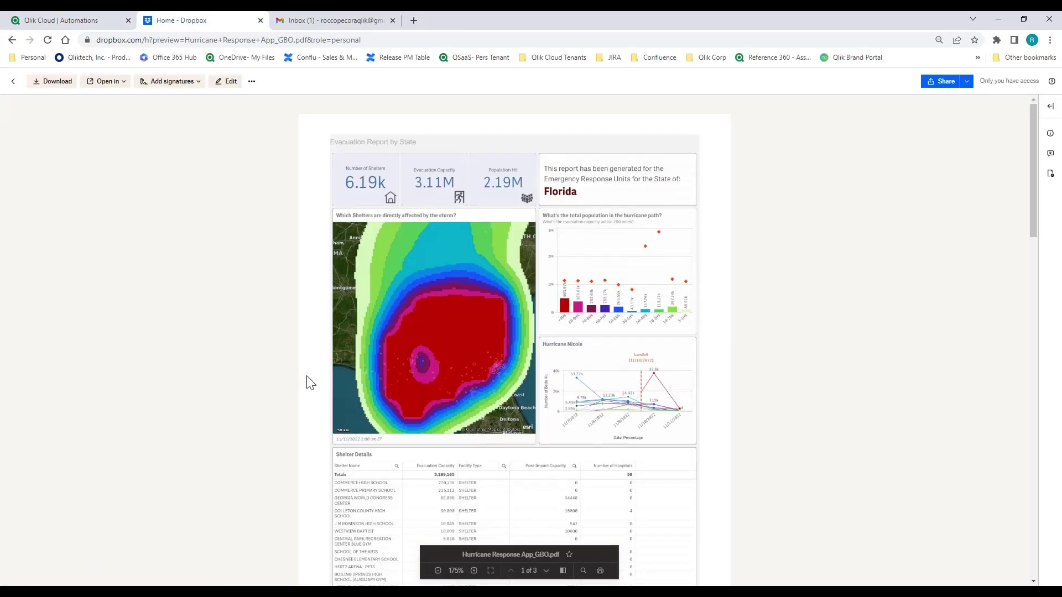
scroll(314, 390, "down", 10)
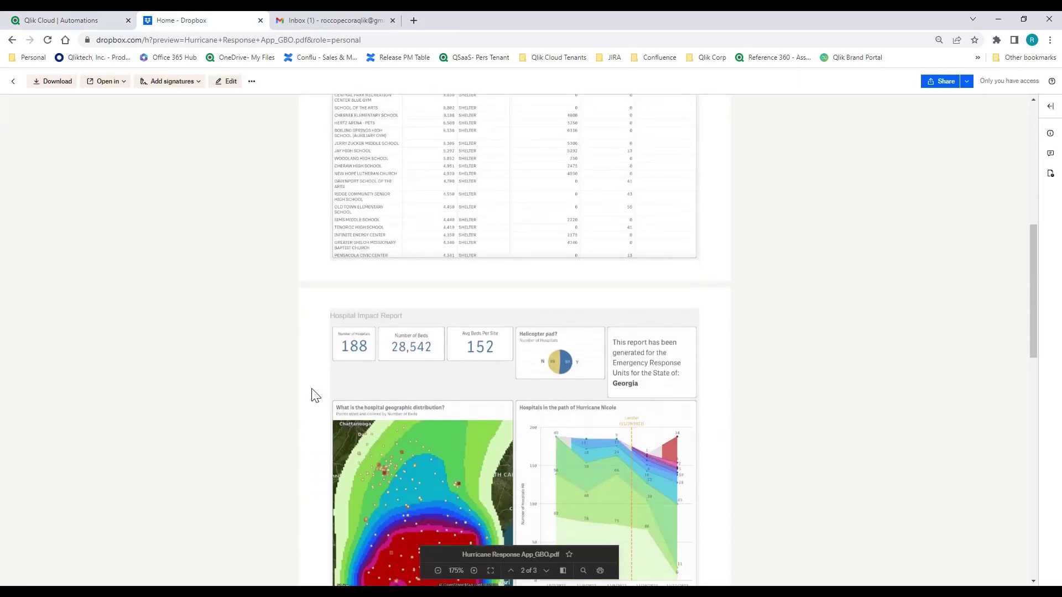
scroll(313, 396, "down", 4)
scroll(312, 396, "up", 10)
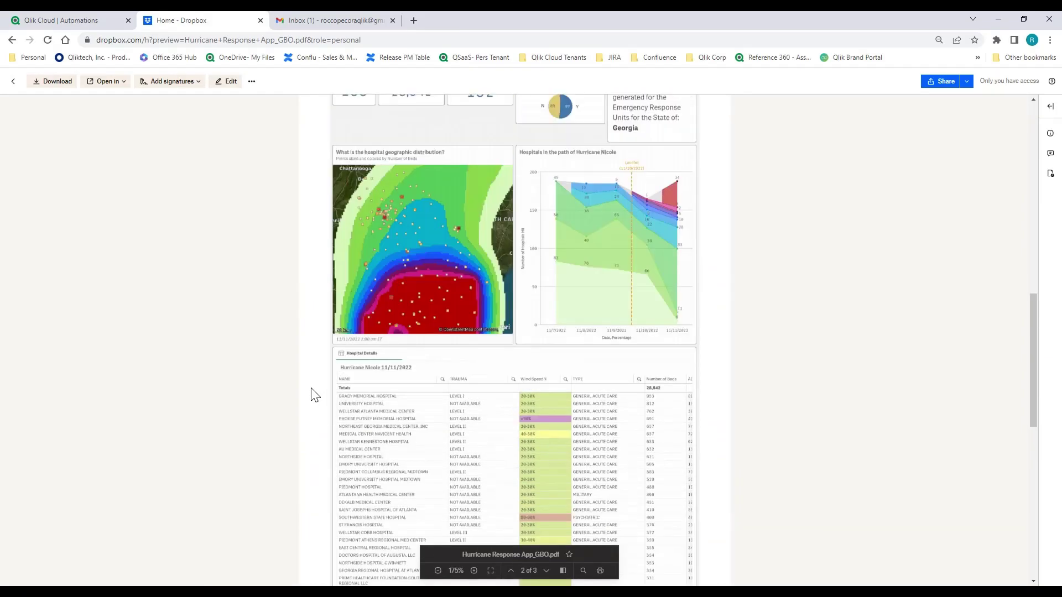
scroll(314, 395, "up", 4)
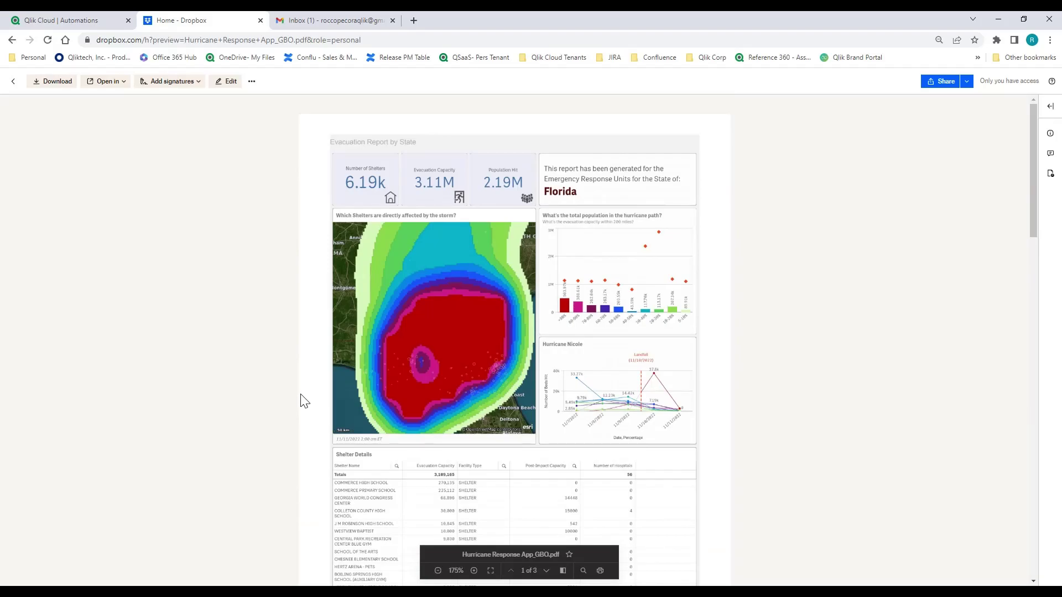
scroll(299, 404, "down", 10)
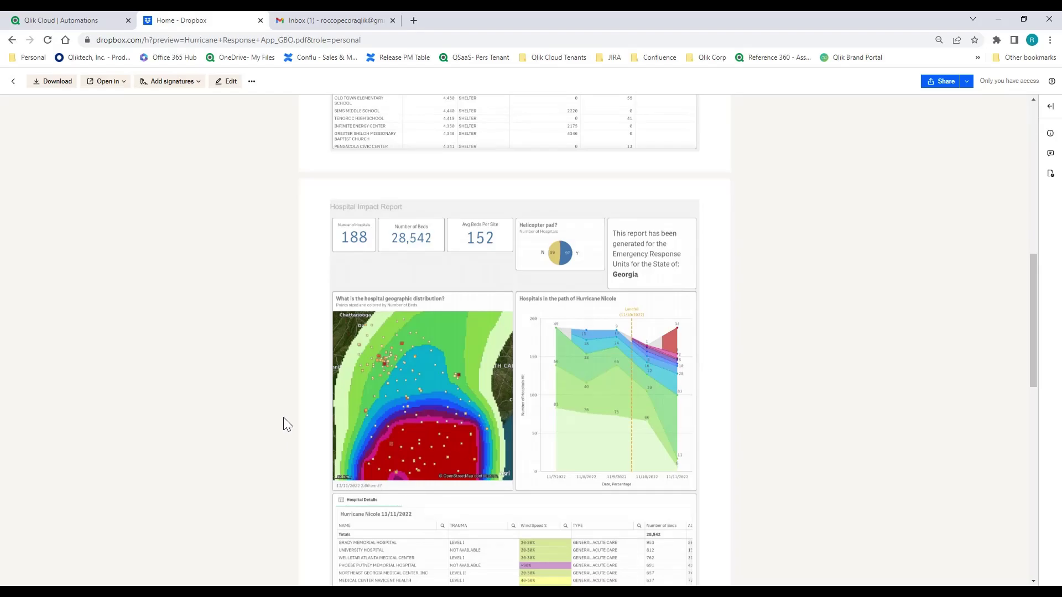
scroll(288, 425, "down", 4)
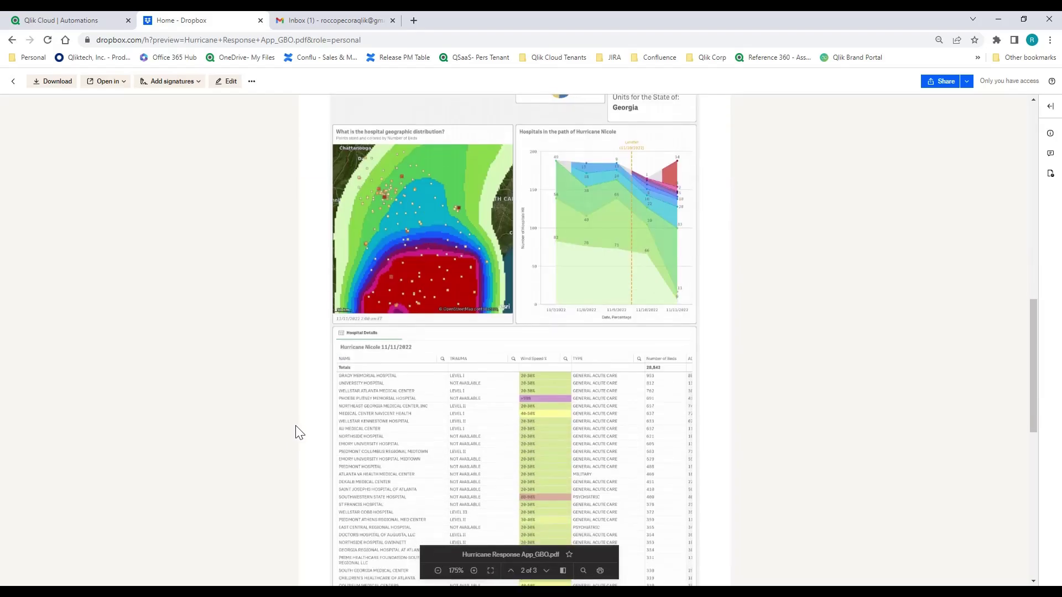
scroll(288, 435, "down", 8)
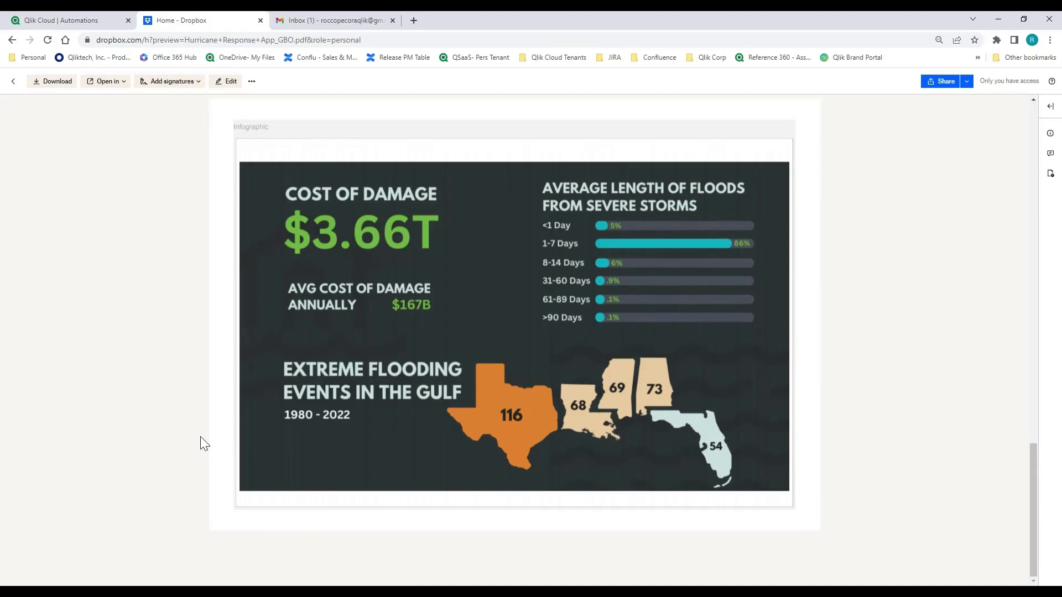
scroll(194, 434, "up", 15)
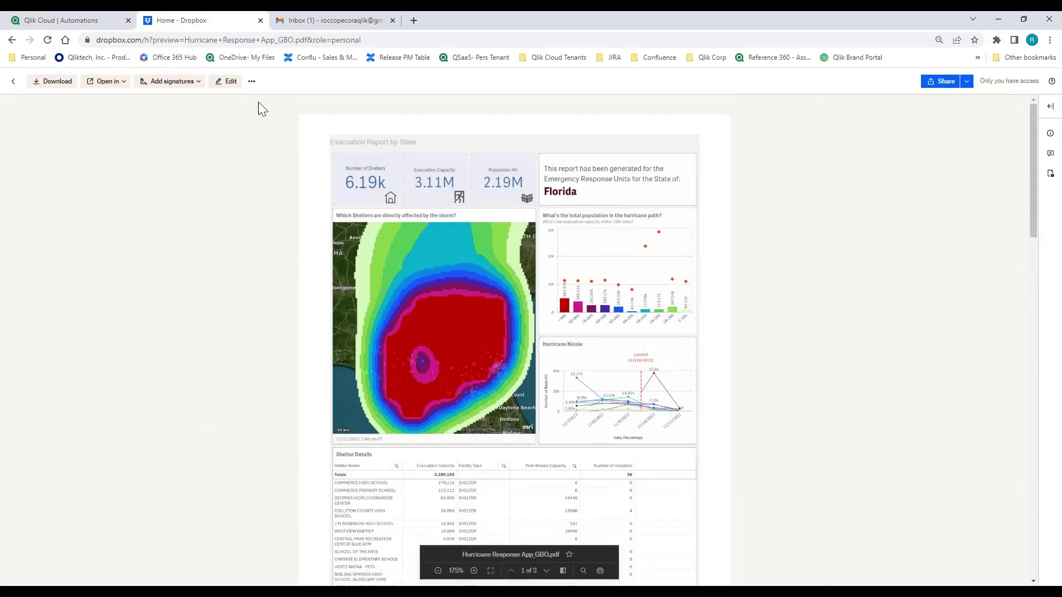
left_click(343, 18)
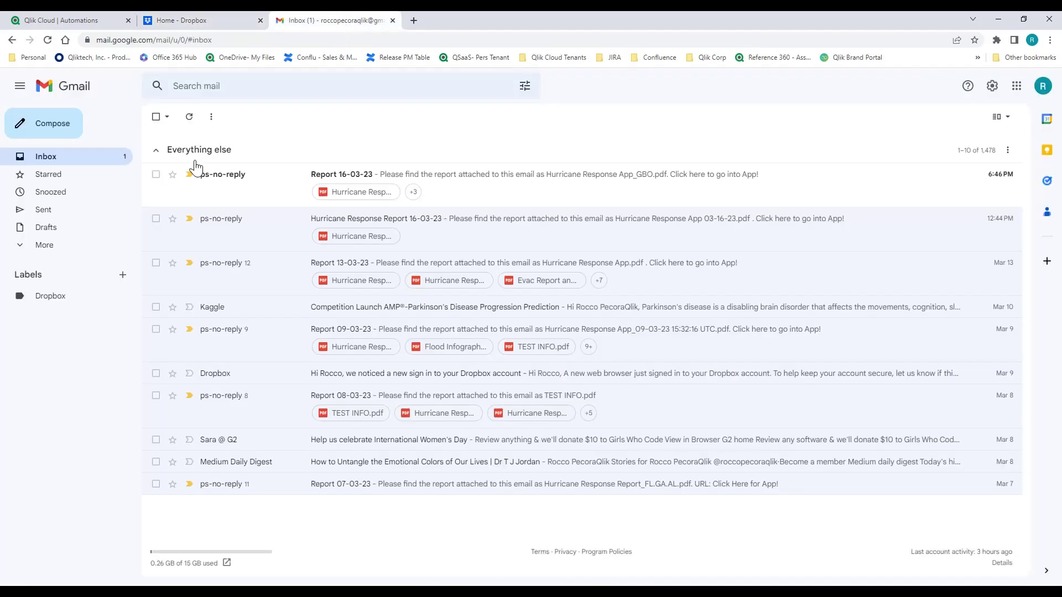
Open the Report 16-03-23 email to get back into the Hurricane Response App
left_click(245, 195)
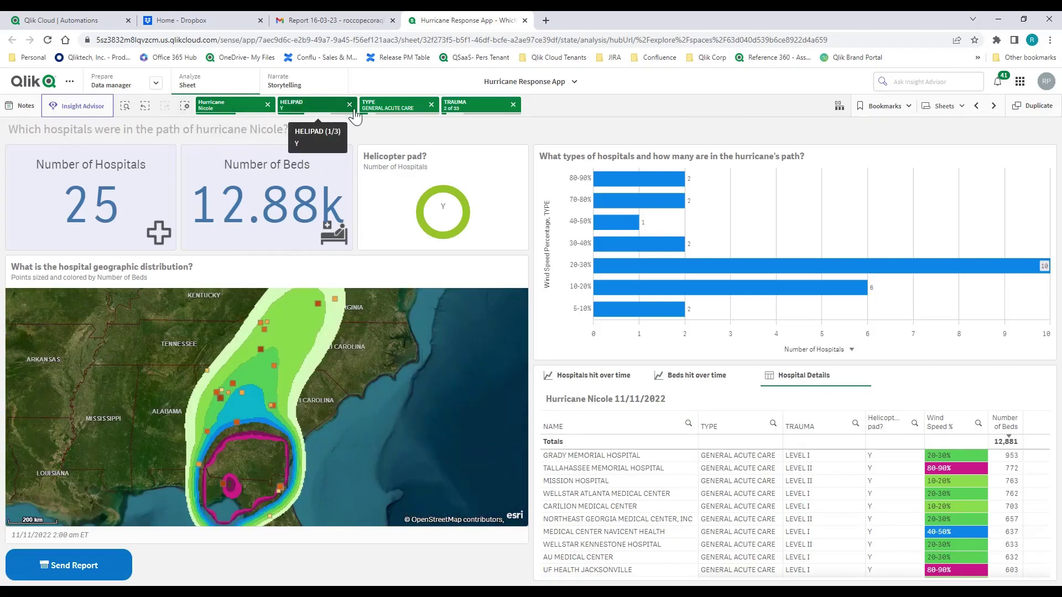
Clear the HELIPAD, TYPE and TRAUMA selections and open the story on its Executive Report slide
left_click(350, 105)
left_click(350, 105)
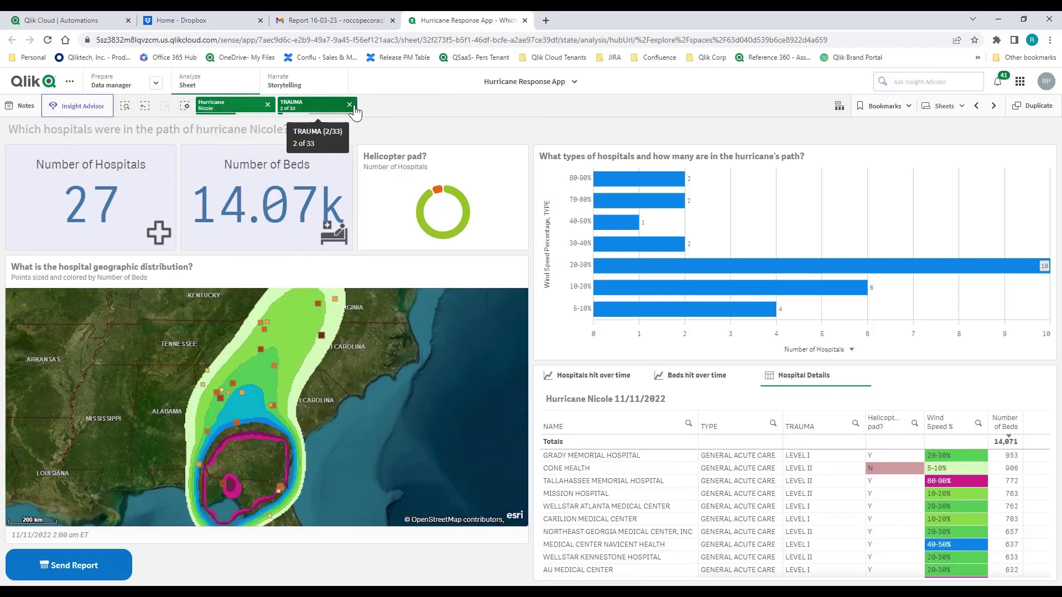
left_click(350, 105)
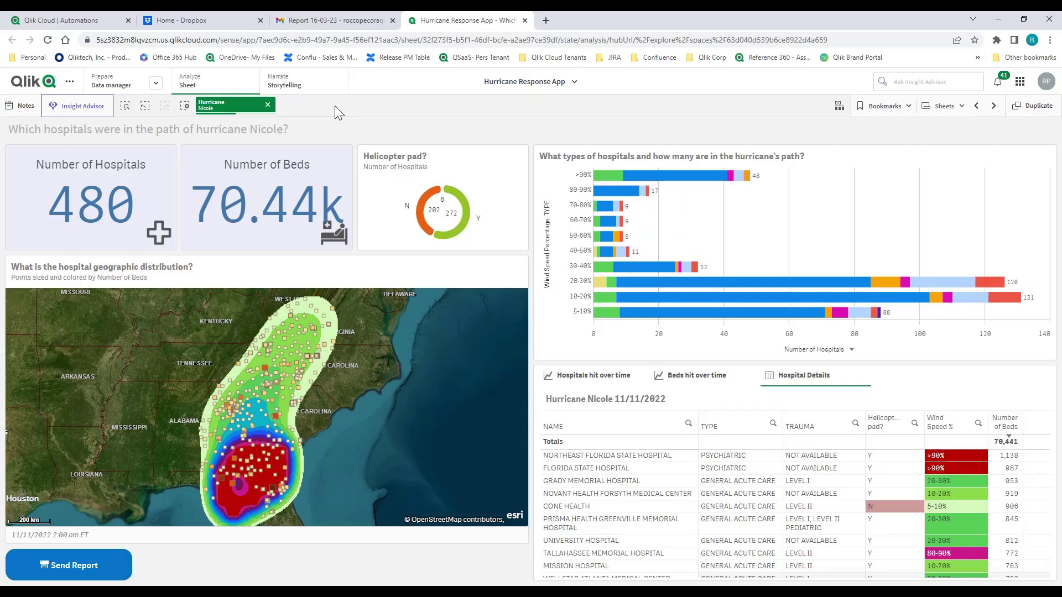
left_click(312, 92)
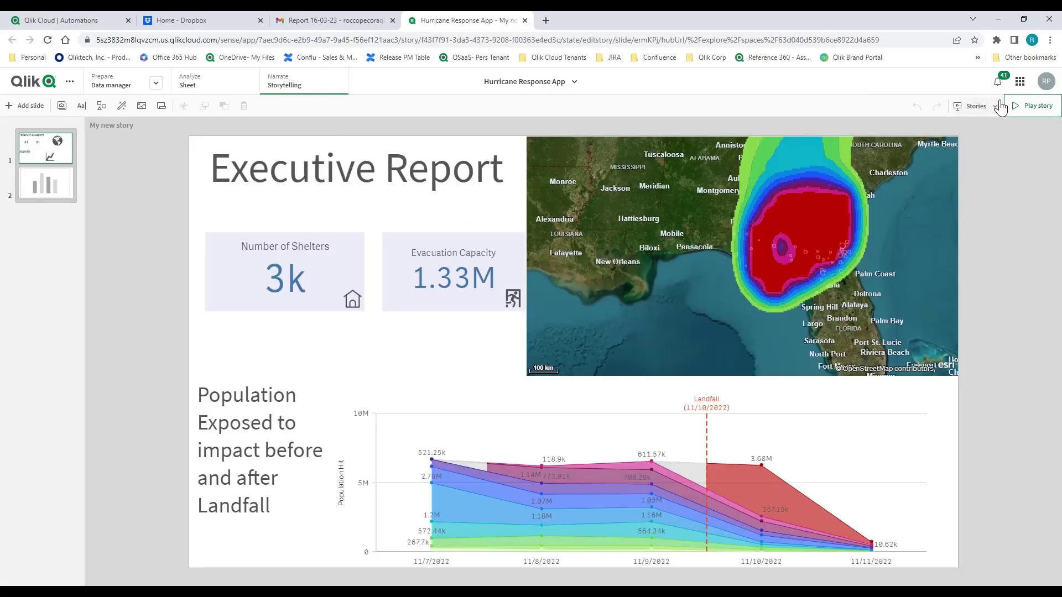
left_click(1032, 106)
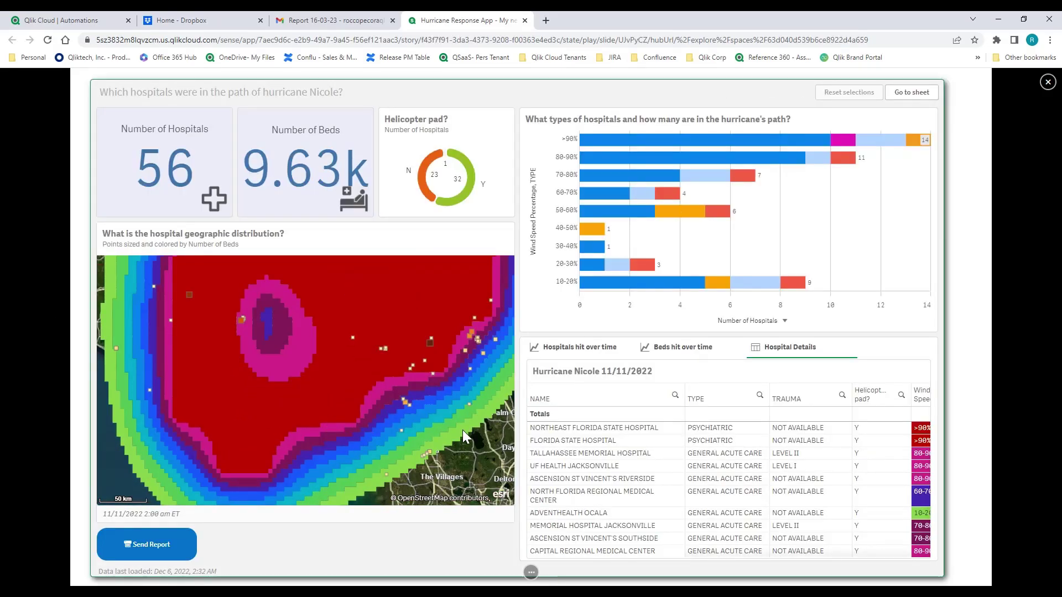
scroll(462, 430, "down", 2)
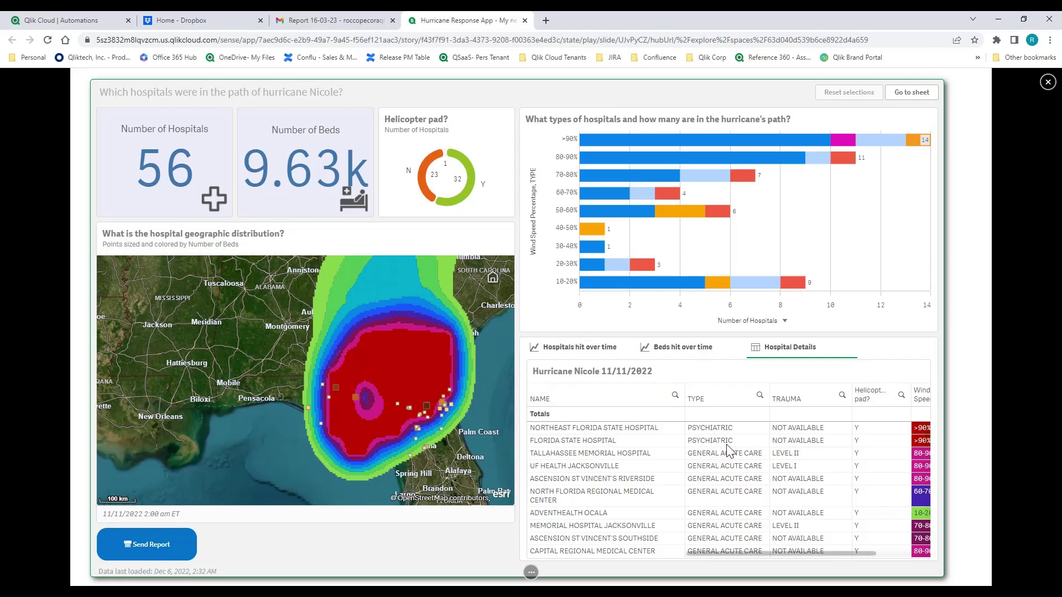
left_click_drag(622, 428, 633, 535)
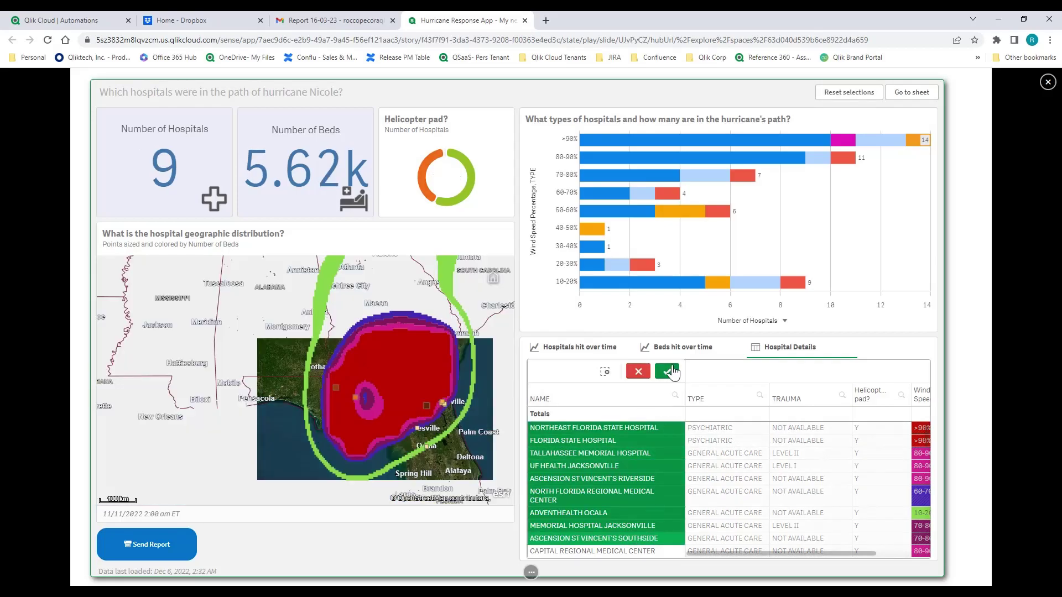
left_click(671, 372)
left_click(397, 421)
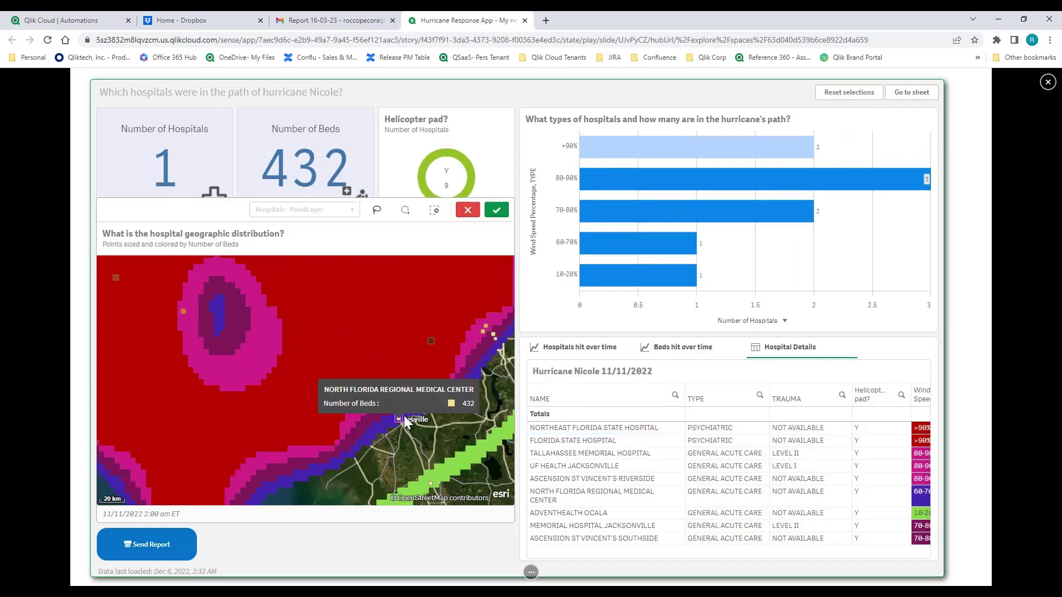
left_click(497, 210)
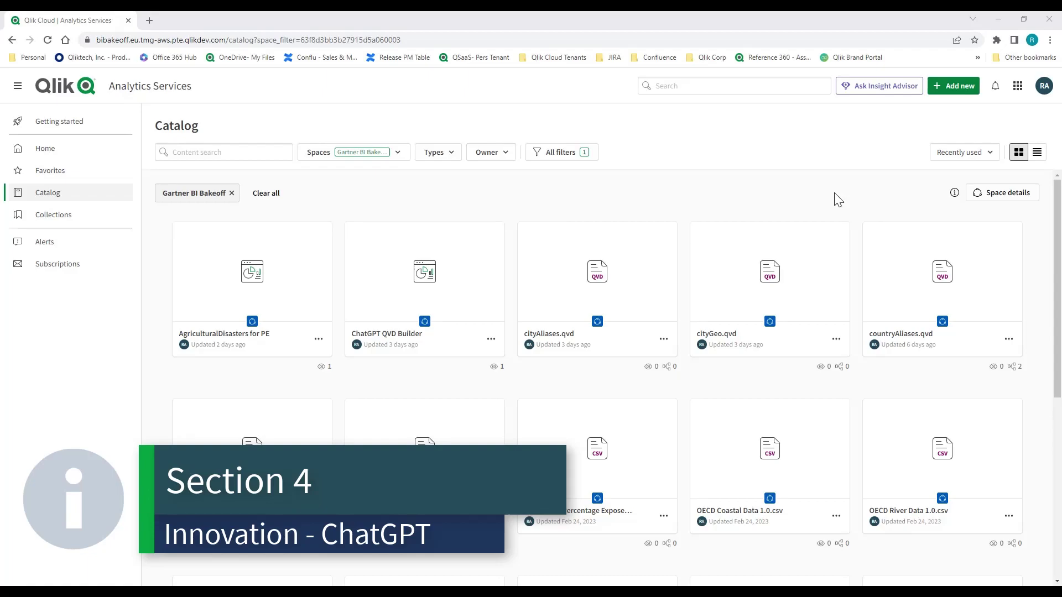
Generate a dataset from a pasted prompt for the top 10 agricultural disasters by country and create it
left_click(949, 86)
left_click(870, 307)
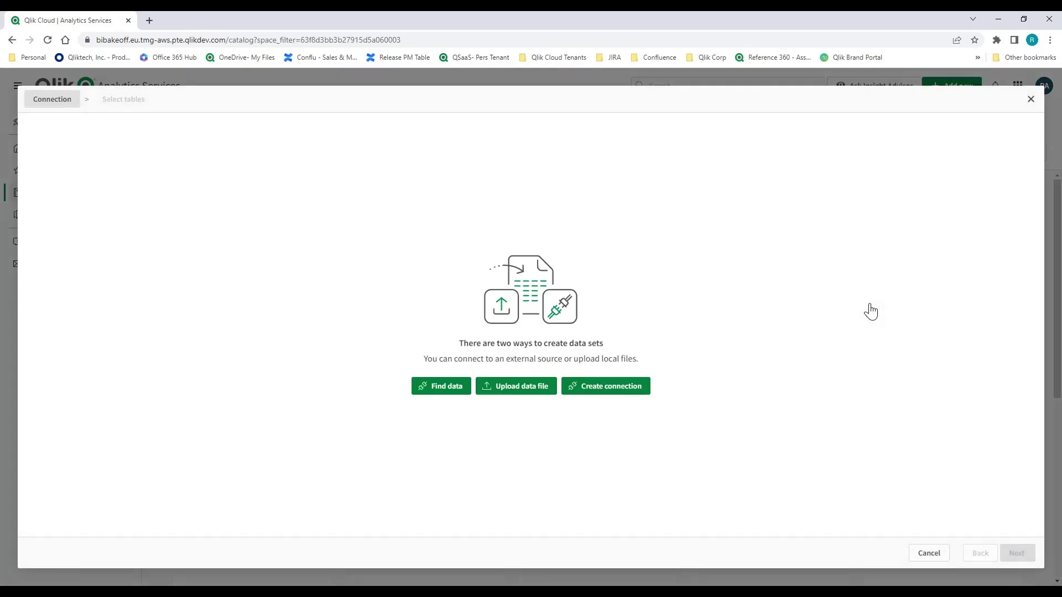
left_click(437, 385)
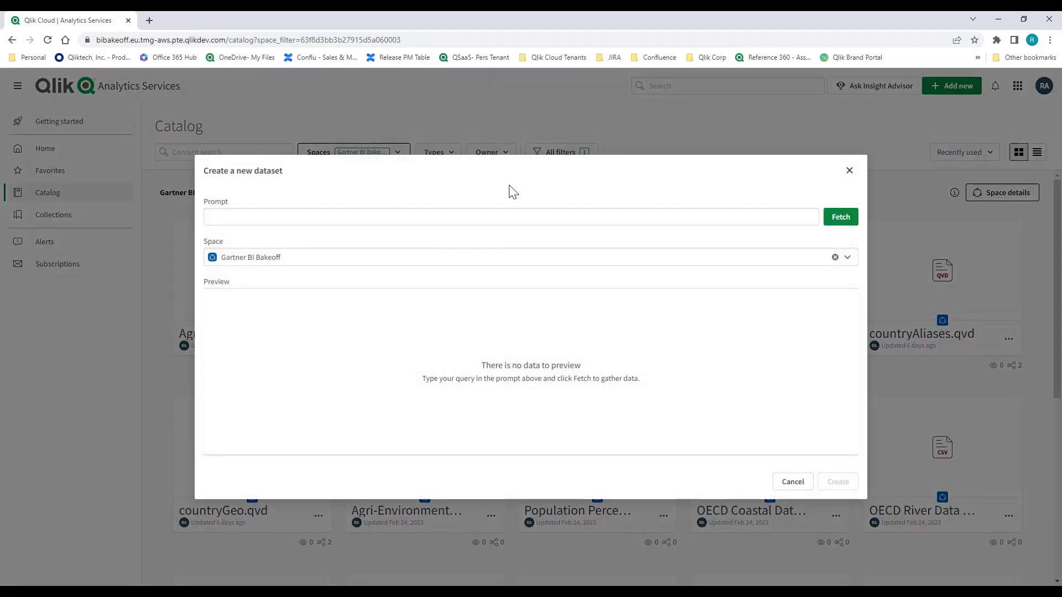
left_click(509, 215)
type("Top 10 Agricultural disasters by country with year, month & day, damage in USD, and disaster type")
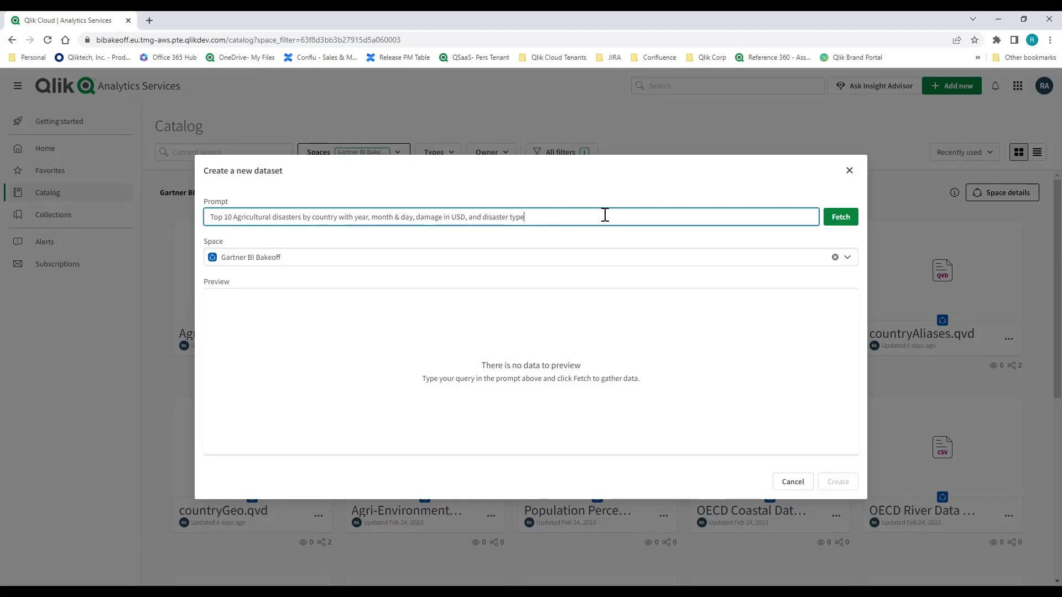
left_click(840, 218)
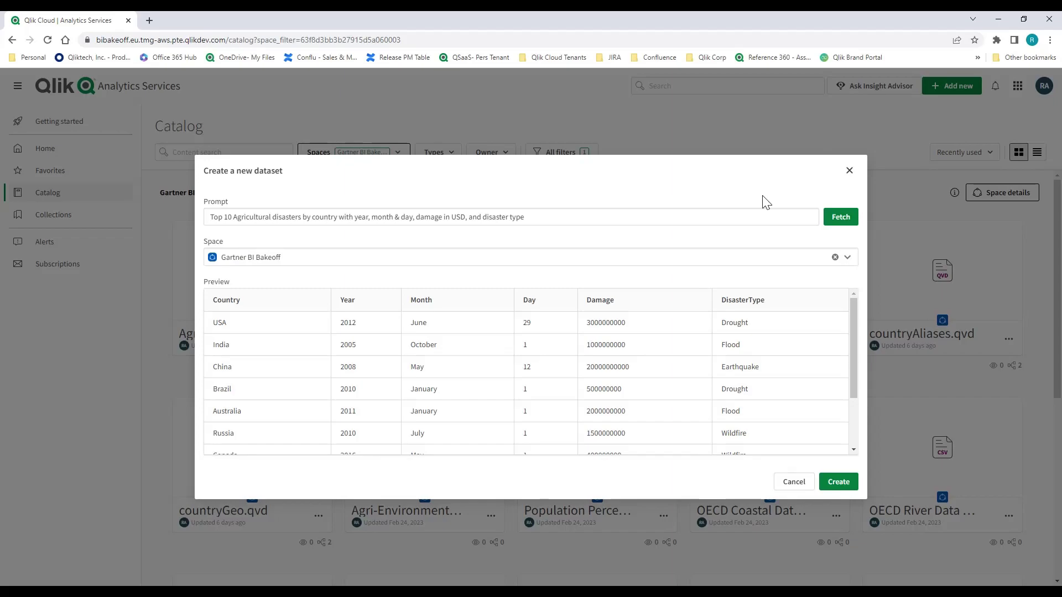
scroll(716, 359, "down", 3)
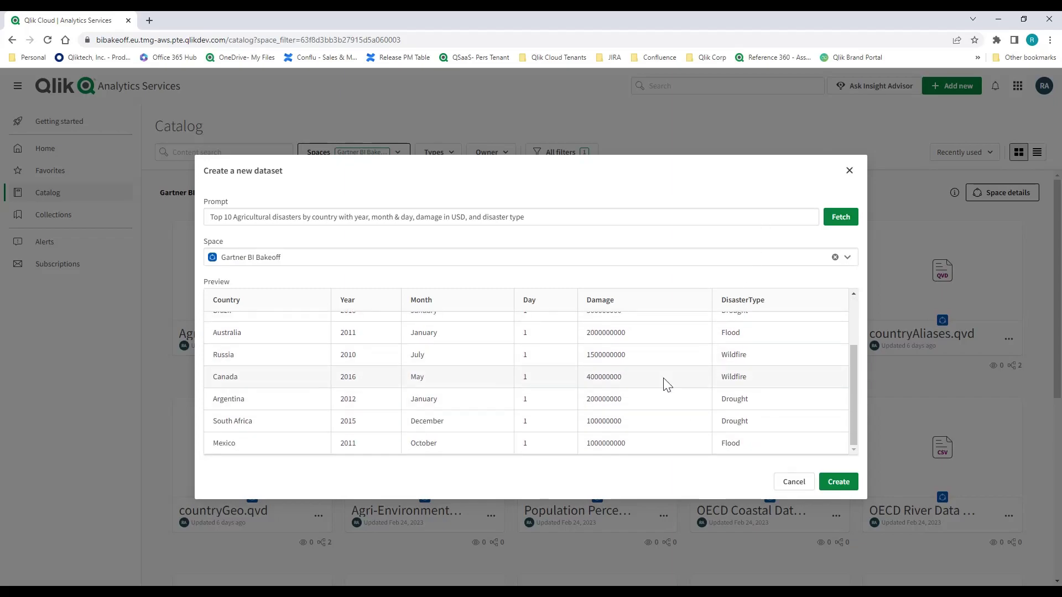
left_click(839, 485)
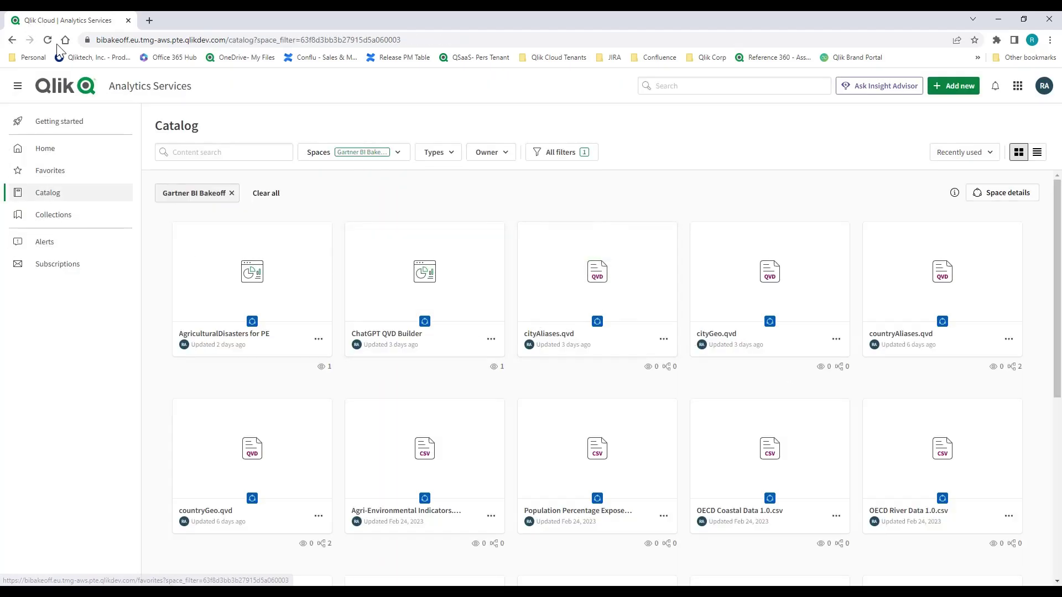
Create an analytics app named AgriculturalDisasters.qvd from the AgriculturalDisasters.qvd dataset
left_click(358, 237)
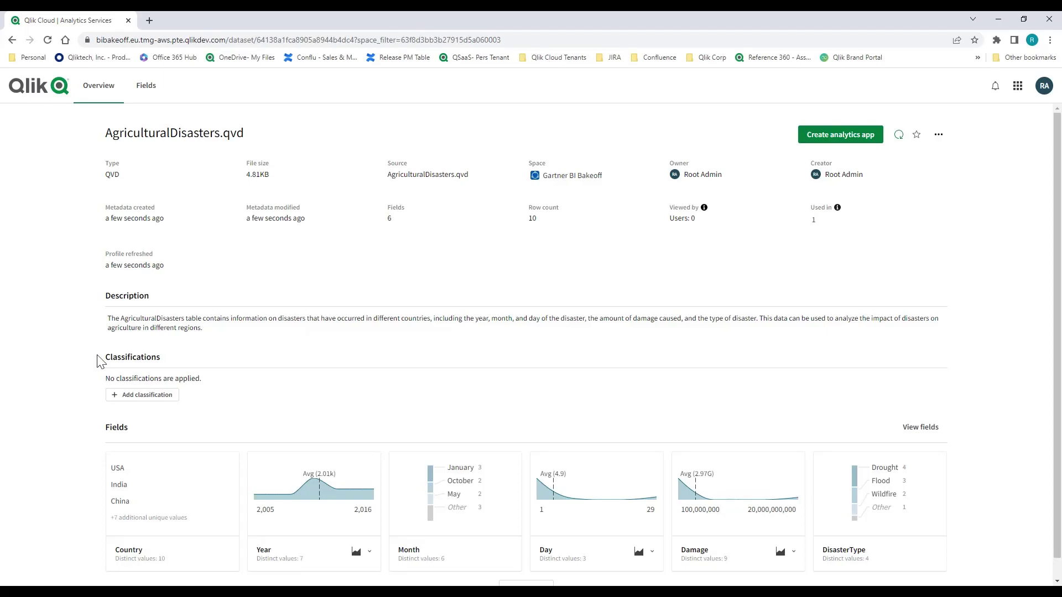
left_click(858, 138)
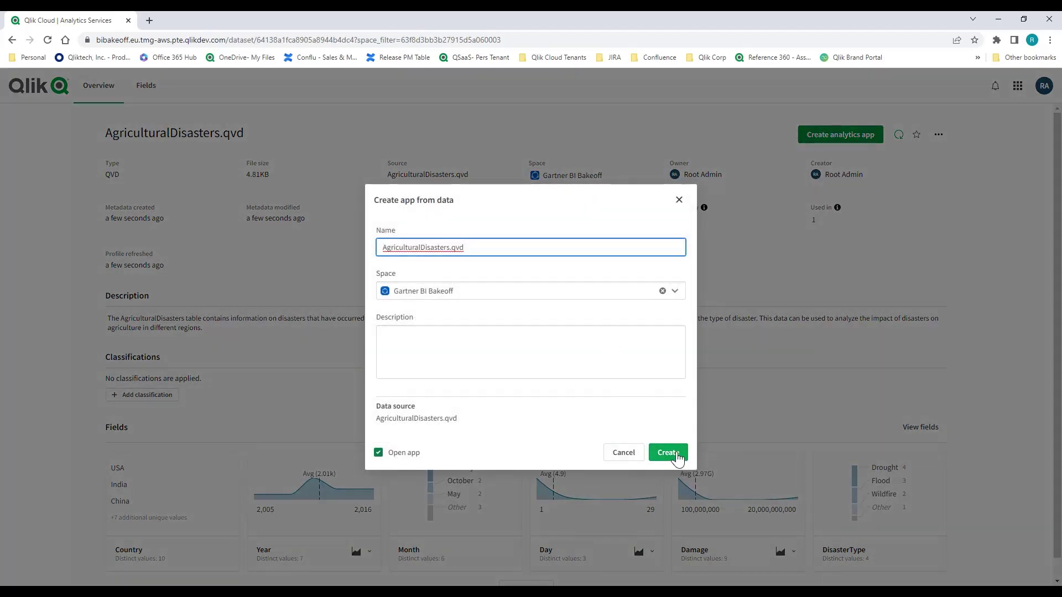
left_click(677, 459)
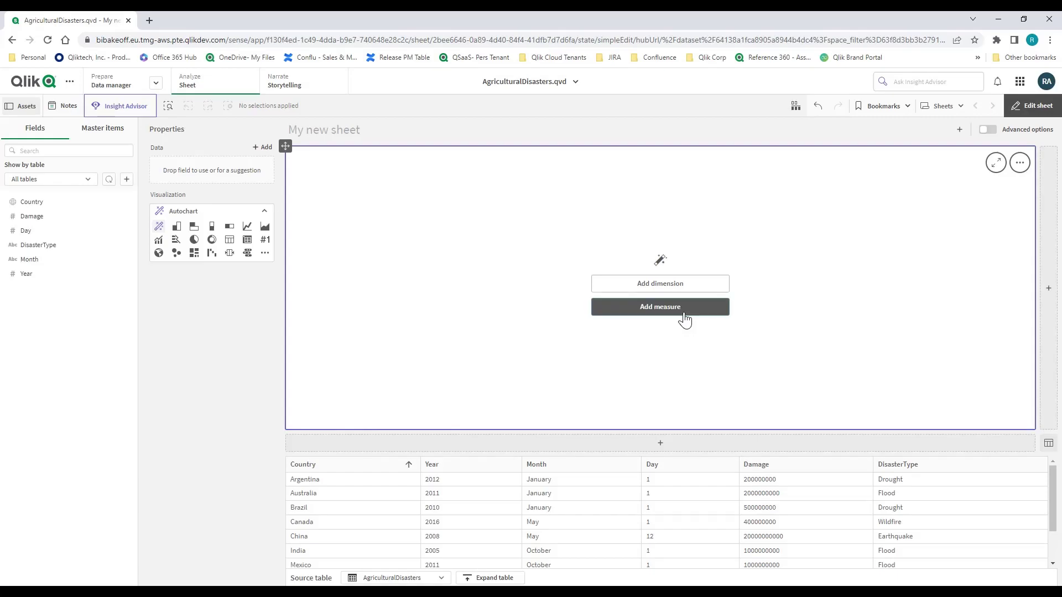
Add the measure COUNT({<DisasterType={'Flood'}>}[DisasterType]) labelled 'number of disaster for flood'
left_click(680, 310)
left_click(846, 238)
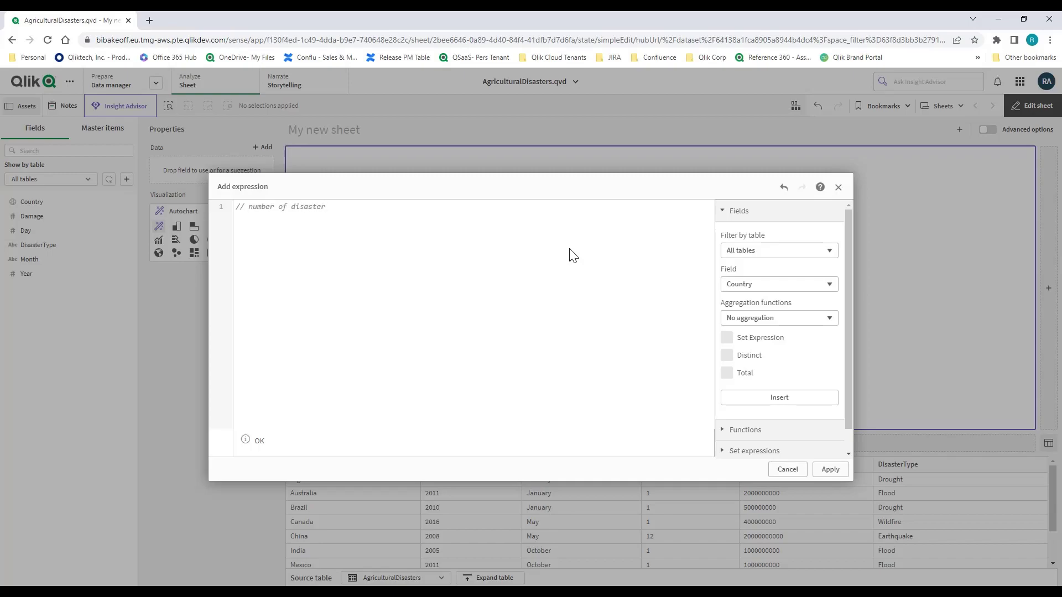
type("COUNT(DISTINCT \"DisasterType\")")
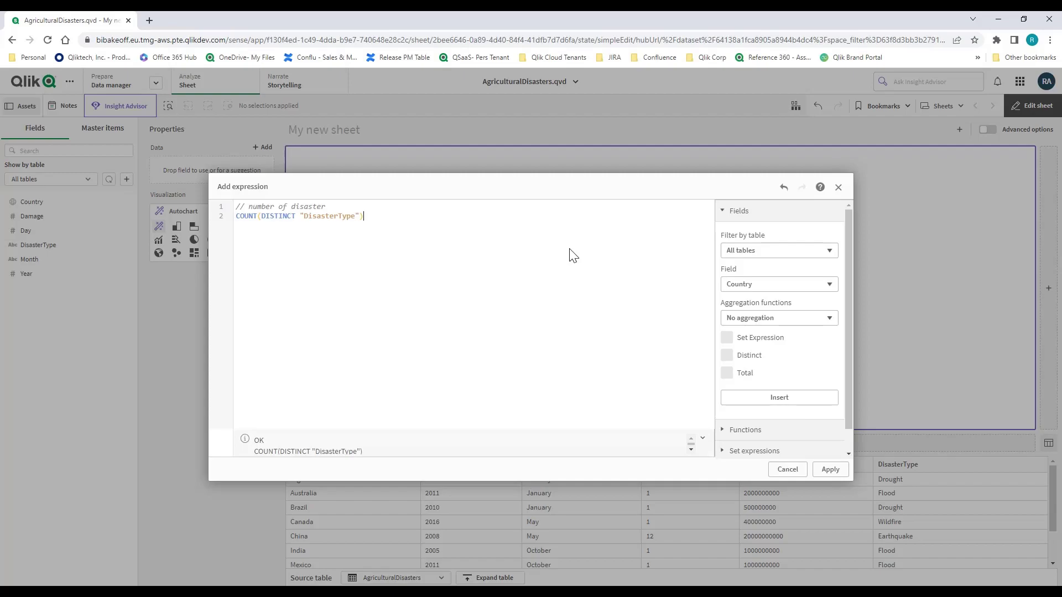
key("ctrl+a")
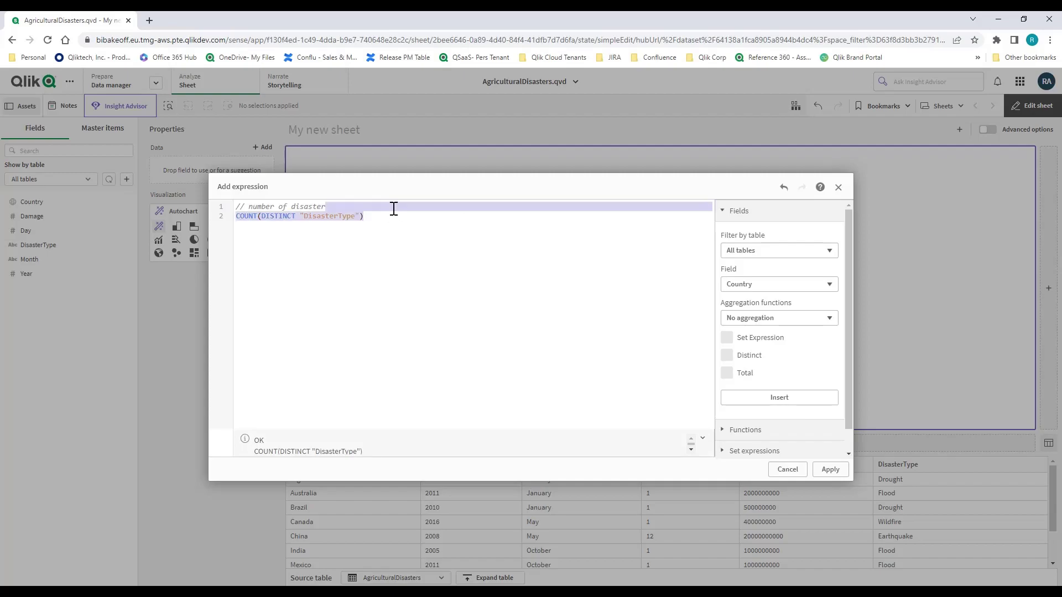
key("ctrl+z")
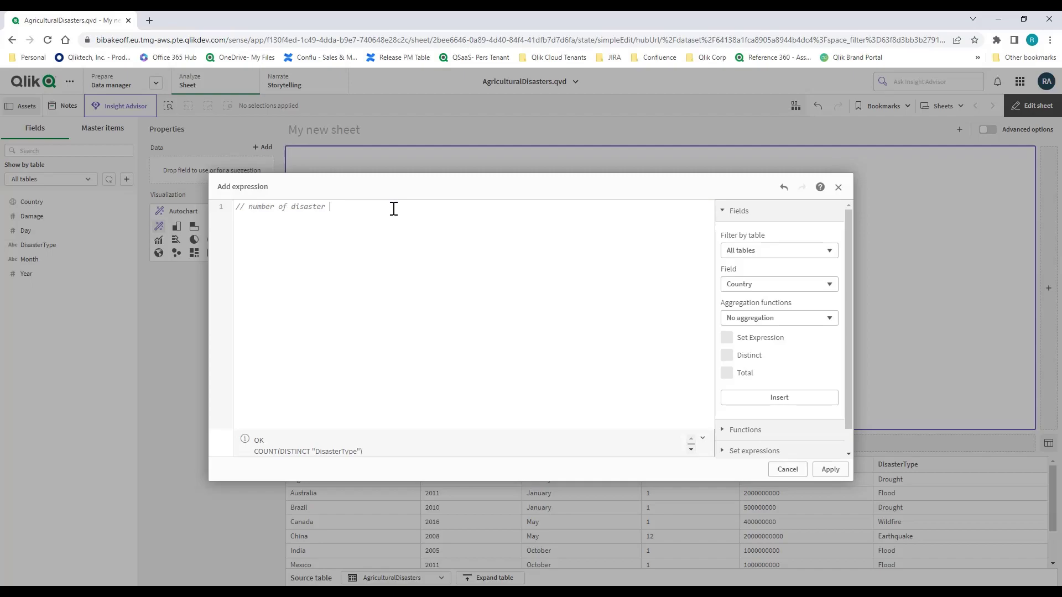
type("for flood")
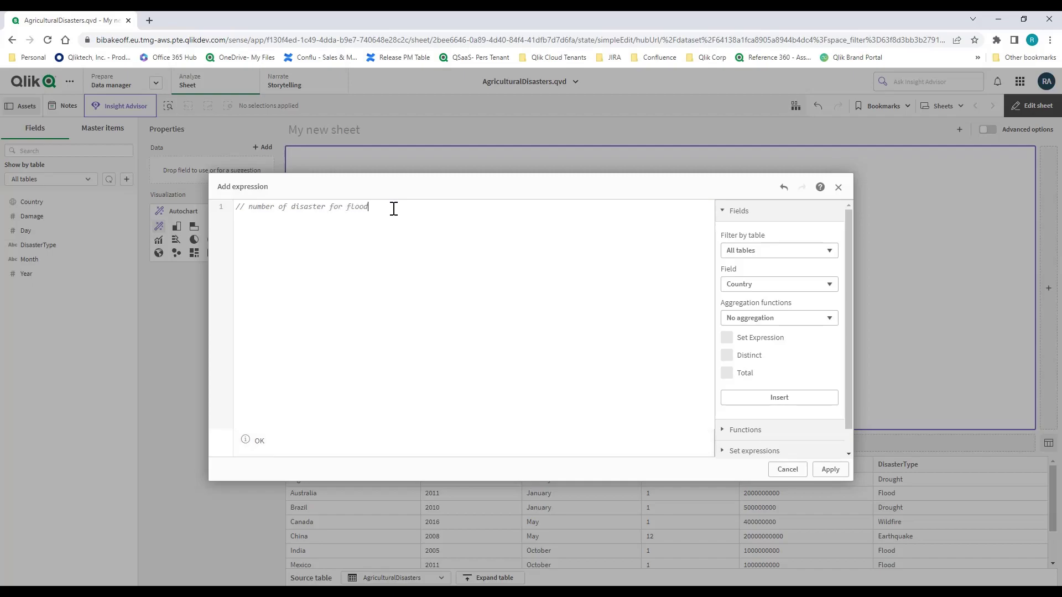
type("COUNT({<DisasterType={'Flood'}>}[DisasterType])")
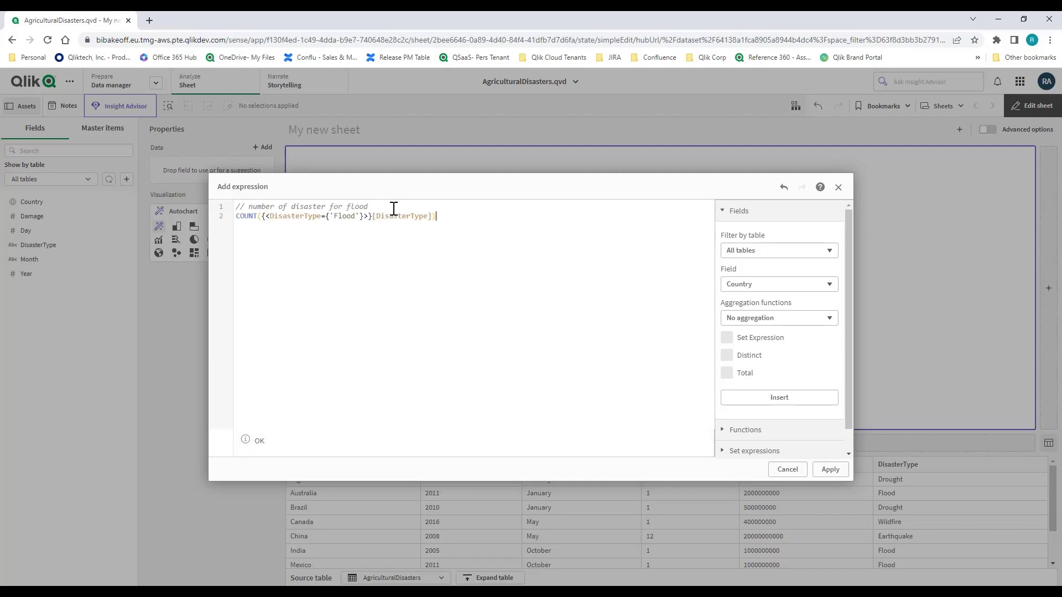
left_click(830, 470)
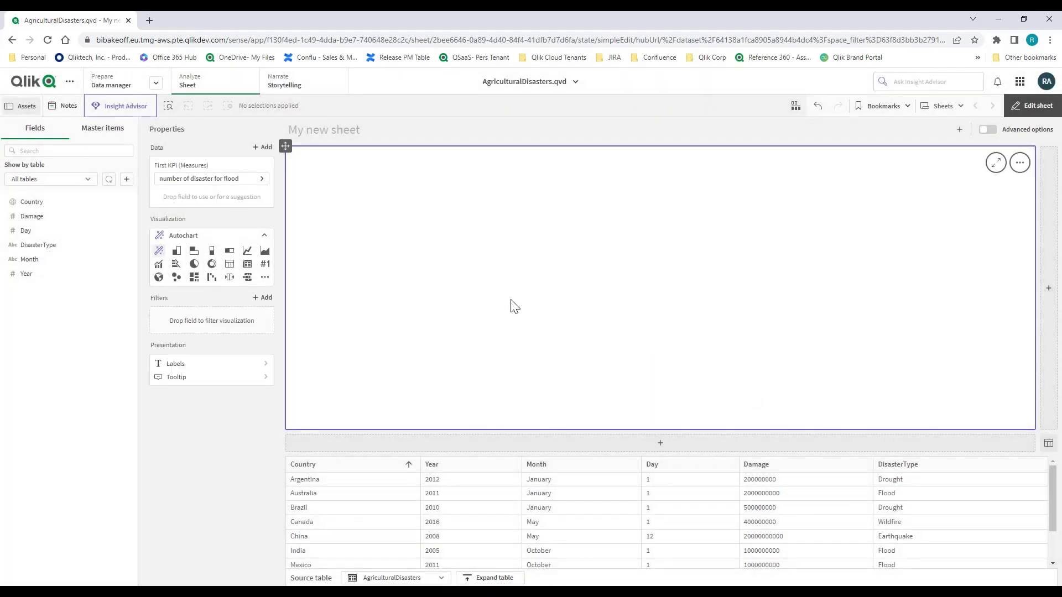
Map the flood disaster count by Country
left_click_drag(65, 204, 616, 260)
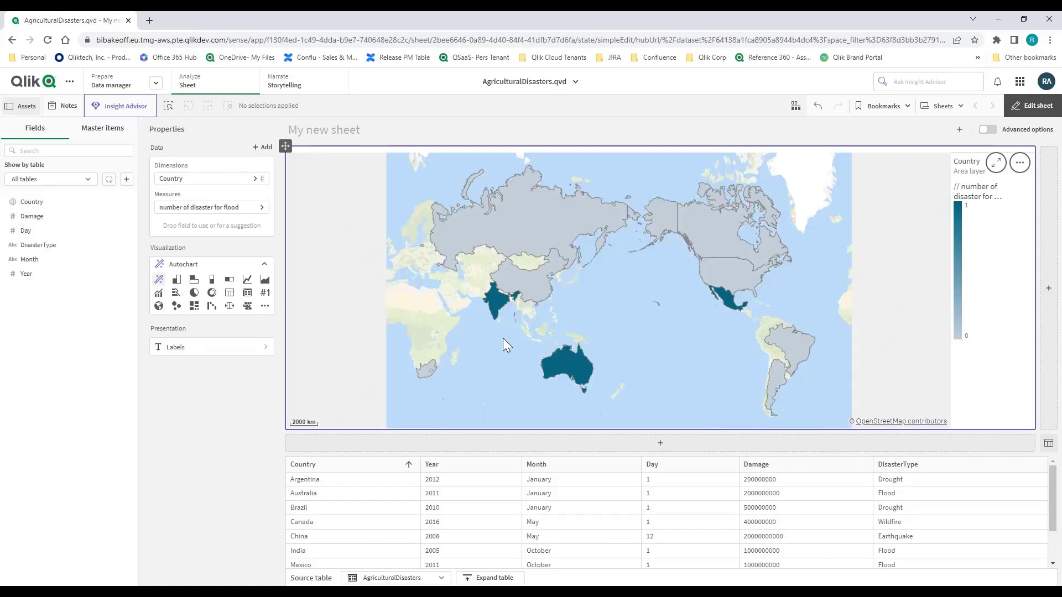
Bring up Insight Advisor's suggested analyses for AgriculturalDisasters.qvd
left_click(114, 109)
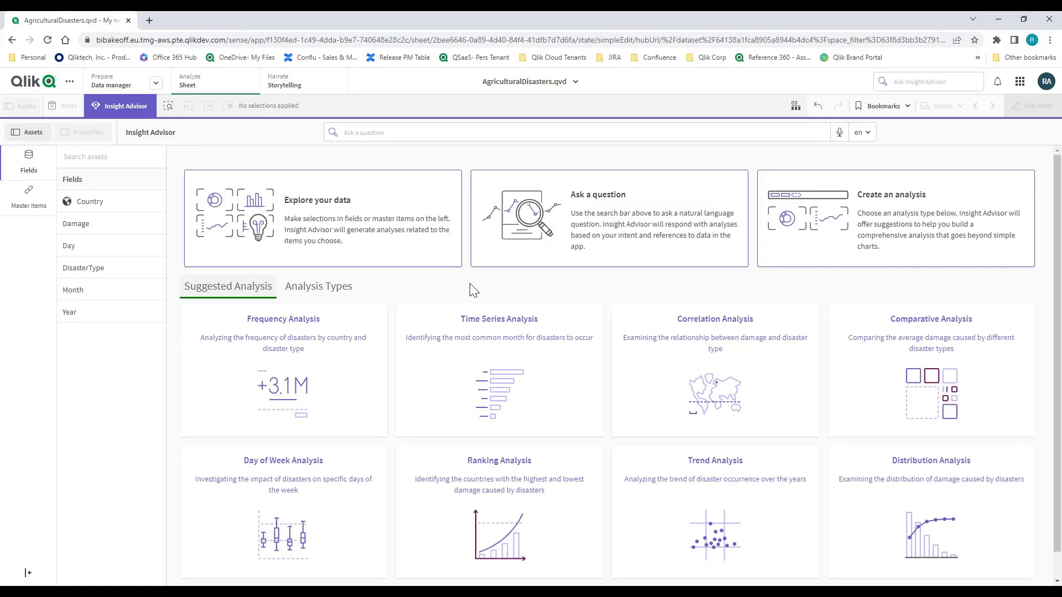
Run the Time Series Analysis on the most common disaster month and read its background information
left_click(474, 351)
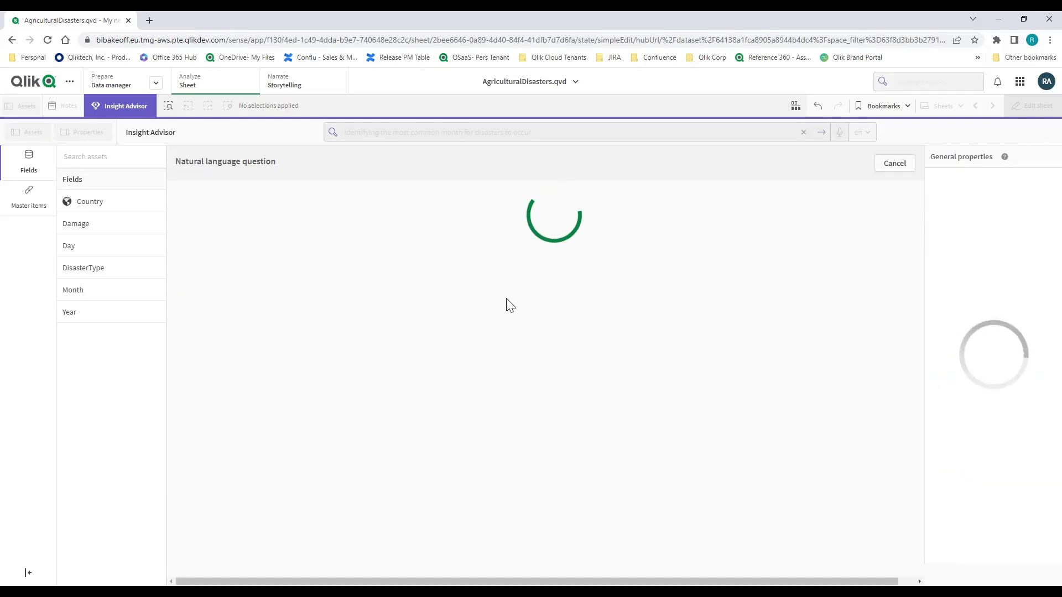
left_click(777, 260)
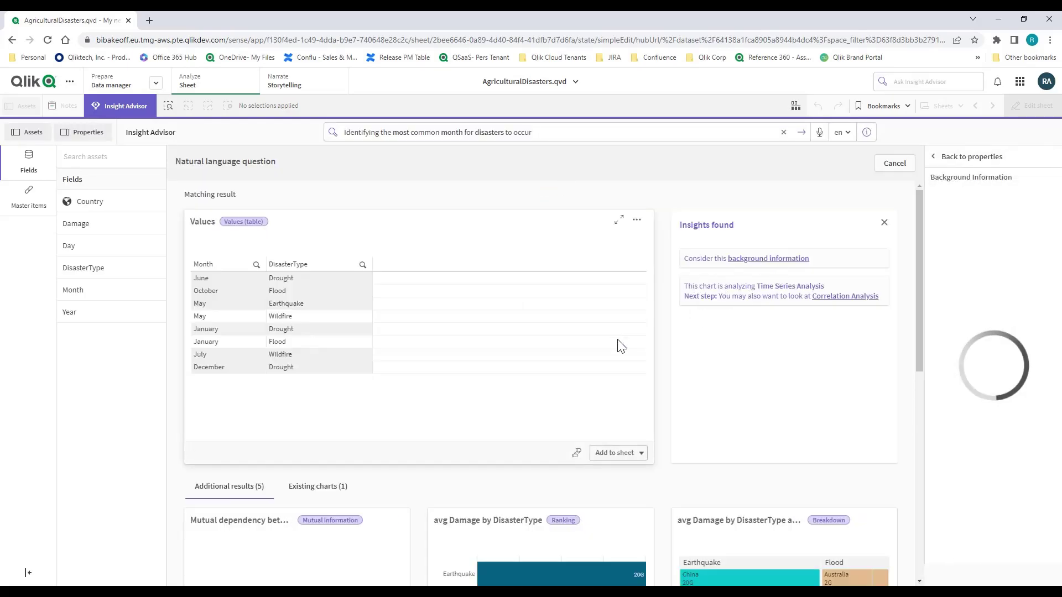
scroll(658, 376, "down", 1)
scroll(658, 379, "down", 2)
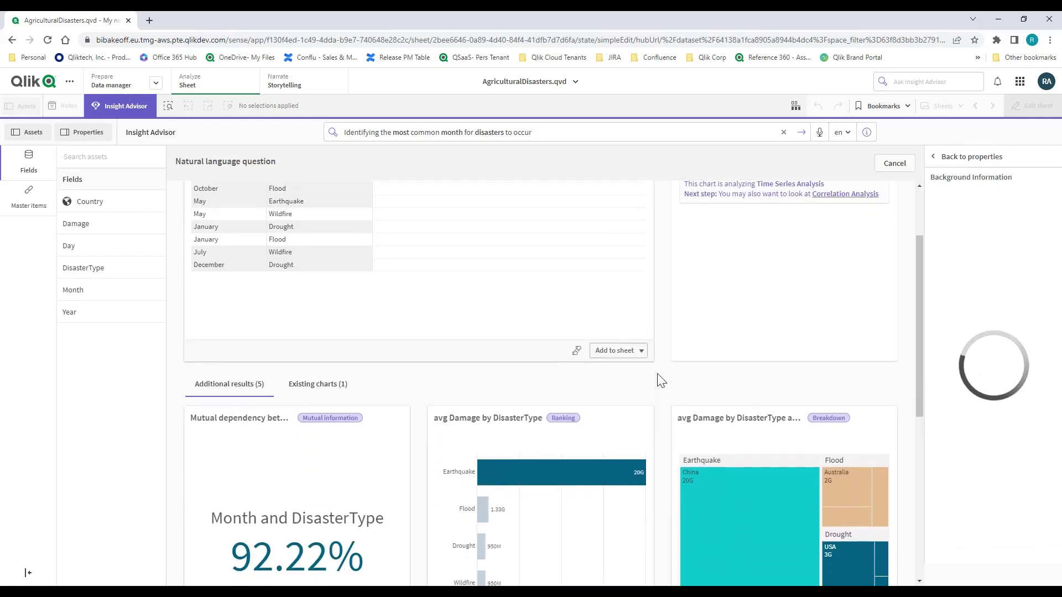
scroll(658, 388, "down", 2)
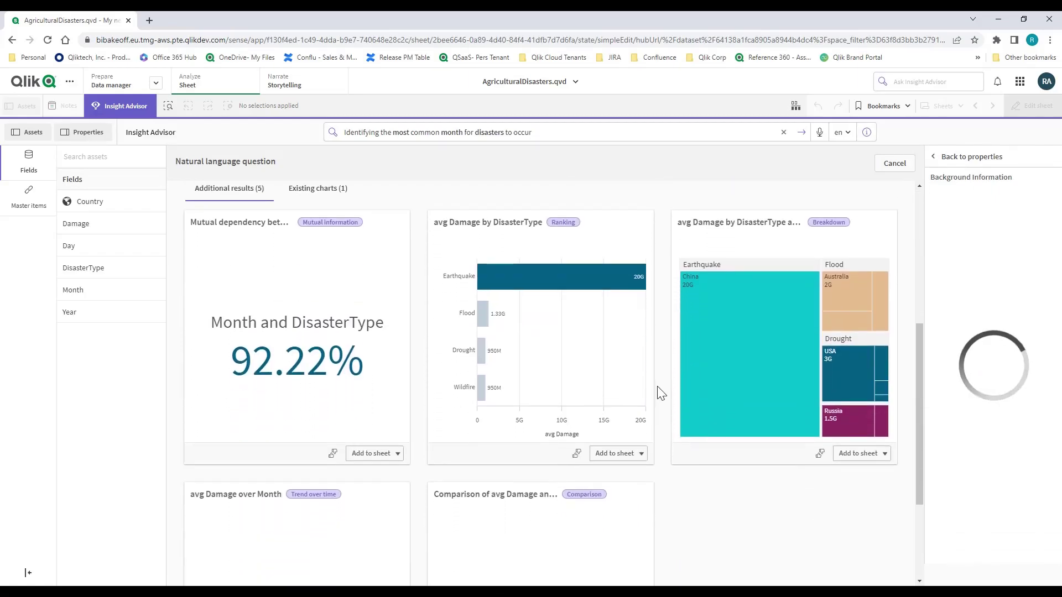
scroll(661, 396, "down", 3)
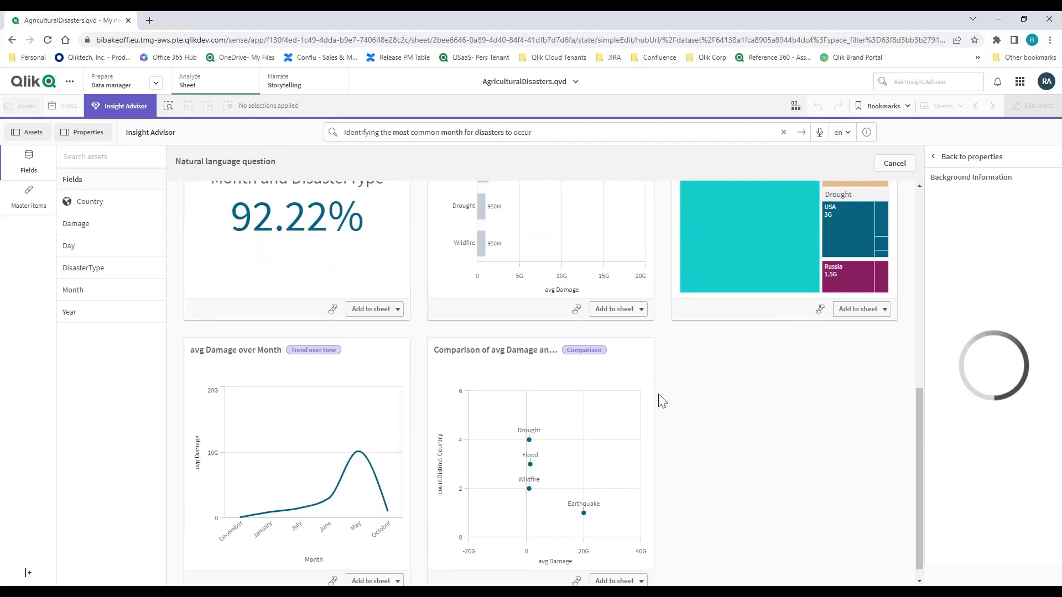
Zoom the page in to read the background text, then restore normal size
scroll(664, 399, "up", 2)
scroll(666, 396, "up", 3)
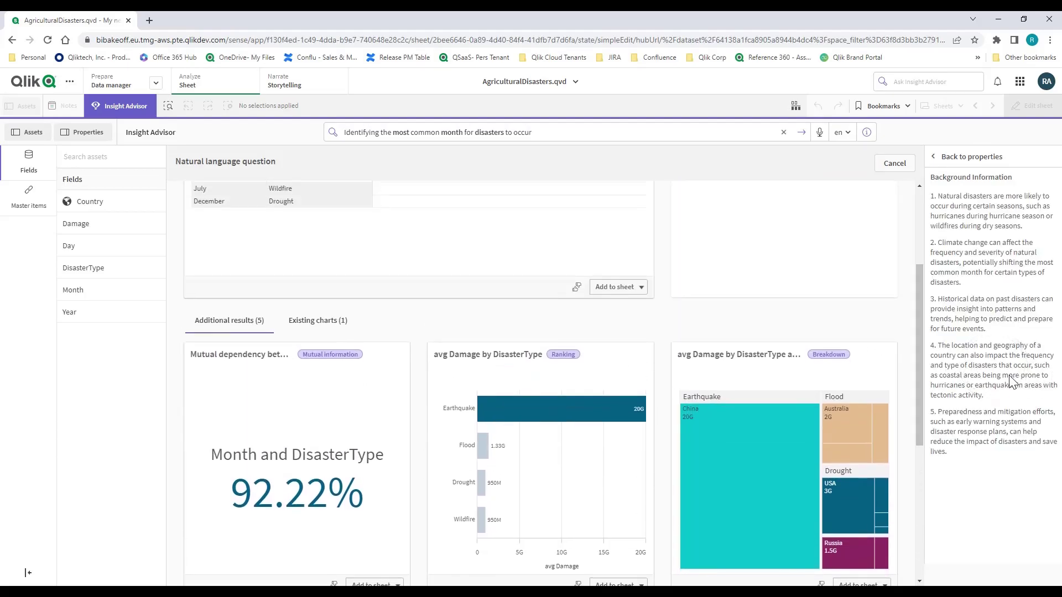
key("ctrl+plus")
key("ctrl+plus")
key("ctrl+plus")
scroll(1011, 387, "down", 1)
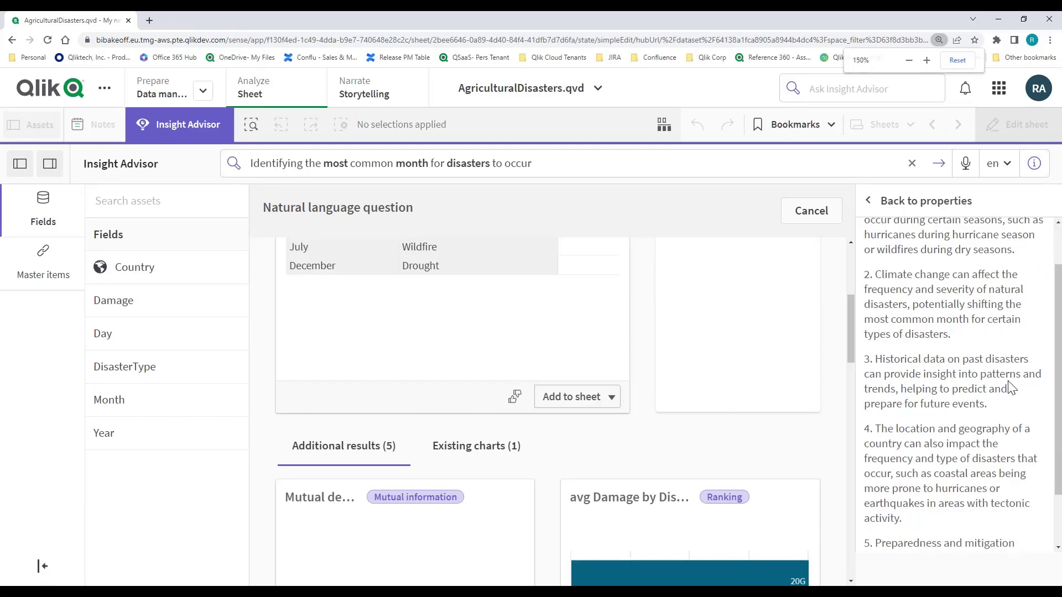
scroll(1012, 387, "up", 1)
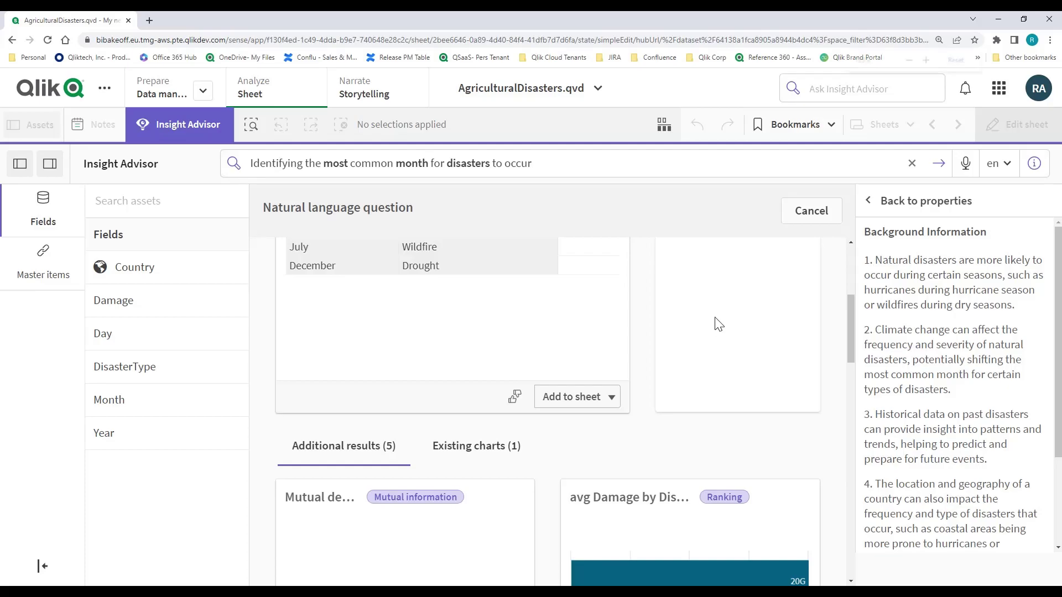
key("ctrl+minus")
key("ctrl+minus")
key("ctrl+minus")
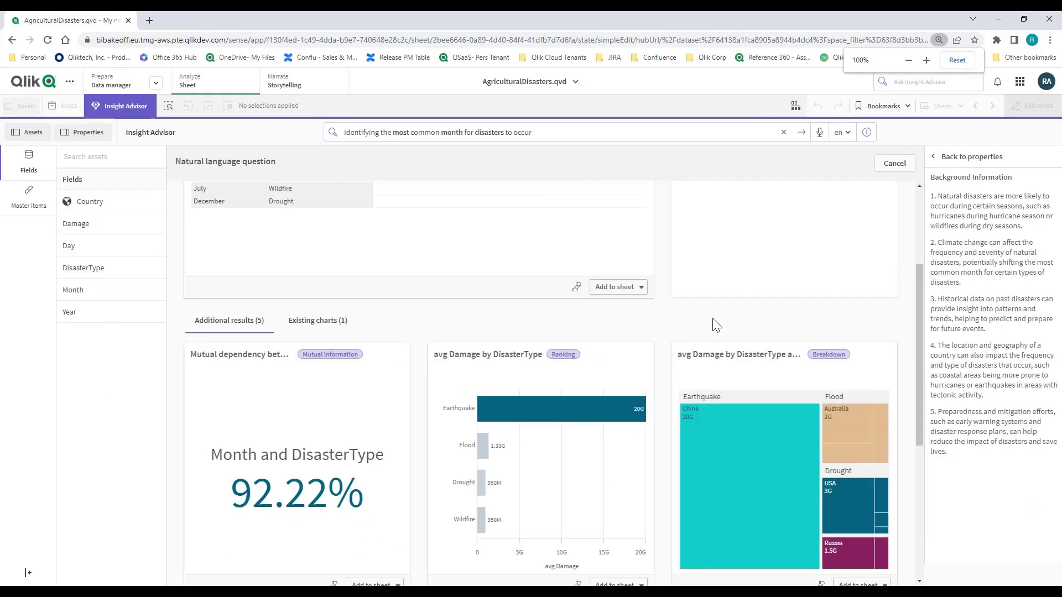